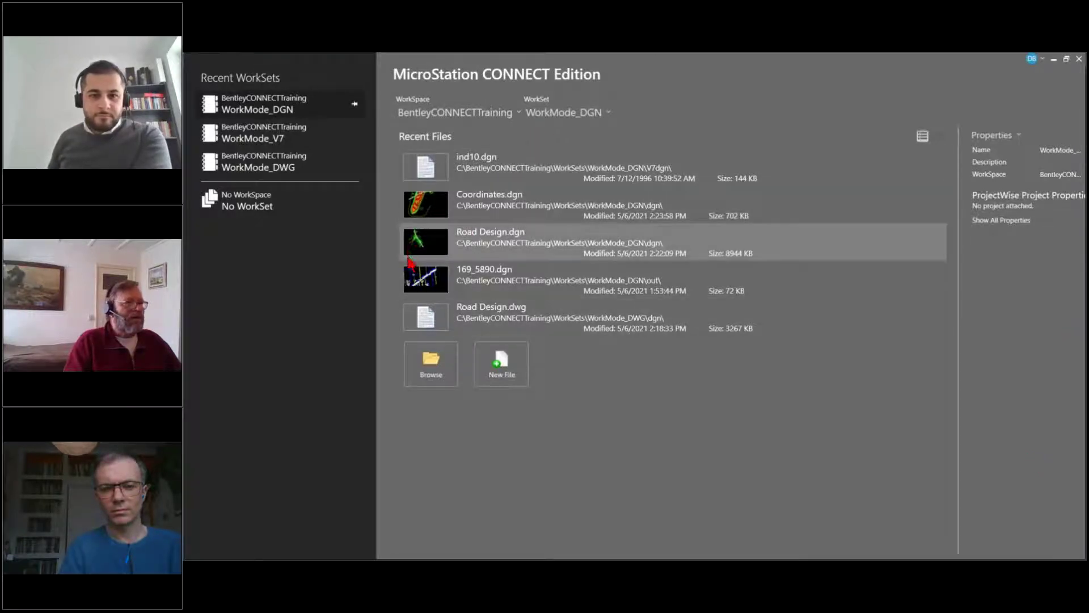
# Open Coordinates.dgn from the recent files and read the information about its current workmode
pyautogui.click(421, 204)
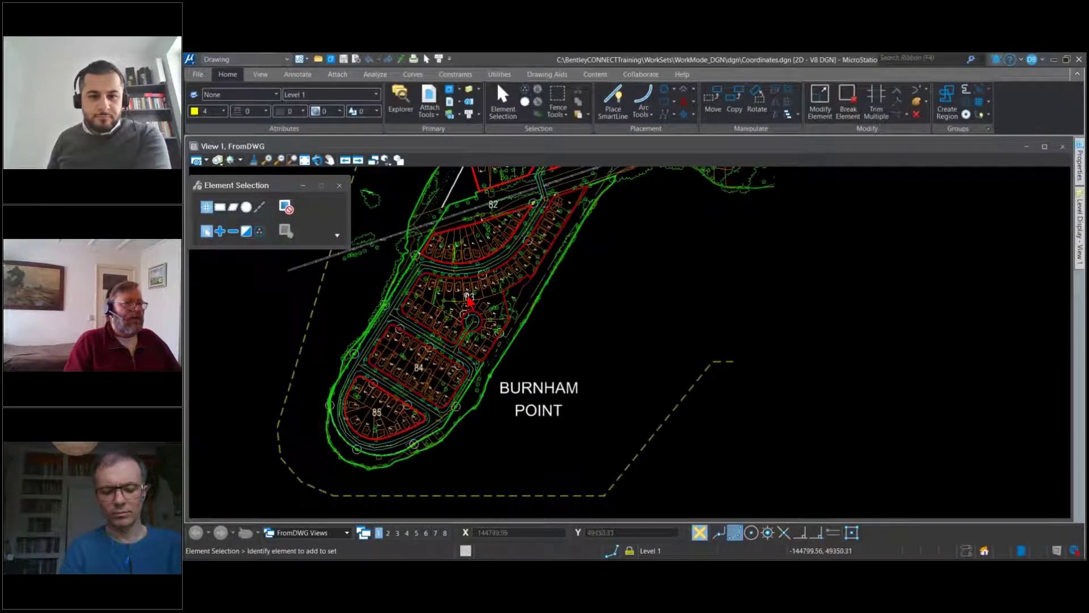
pyautogui.scroll(4, 481, 292)
pyautogui.scroll(-2, 469, 300)
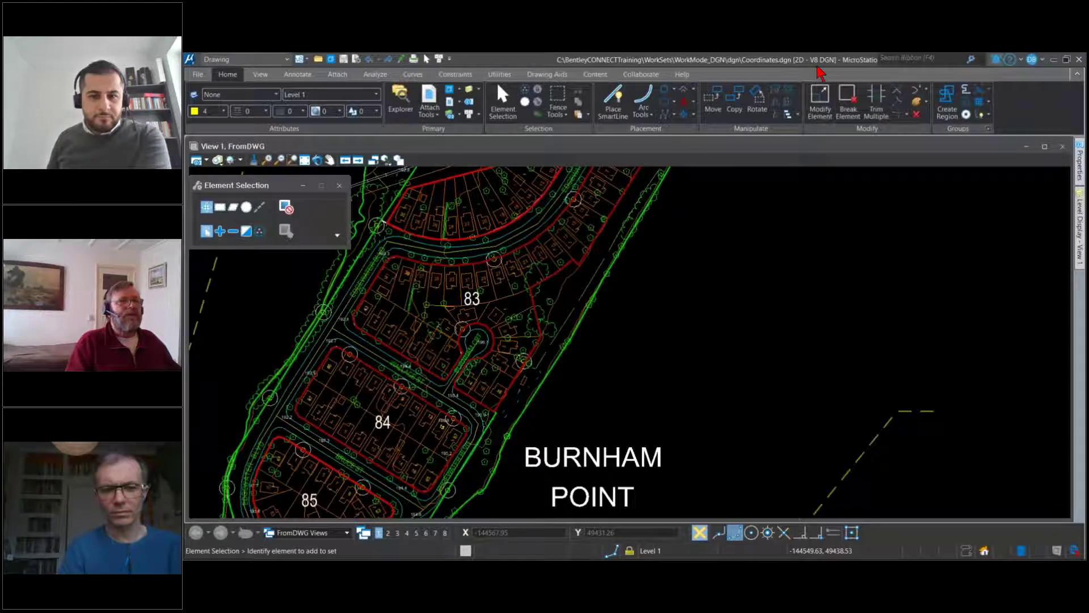
pyautogui.scroll(-5, 770, 282)
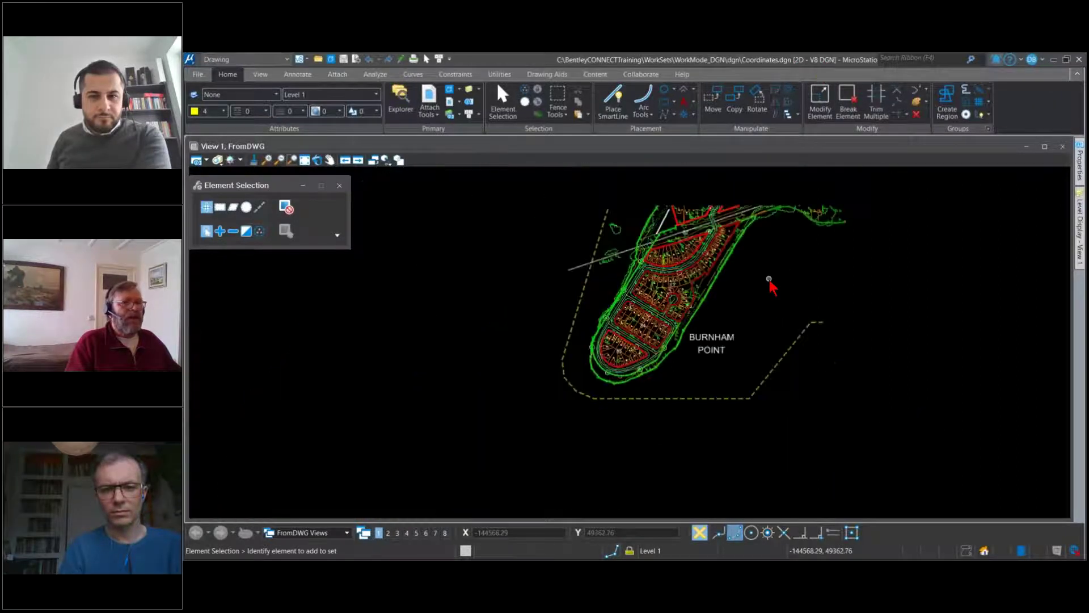
pyautogui.click(930, 555)
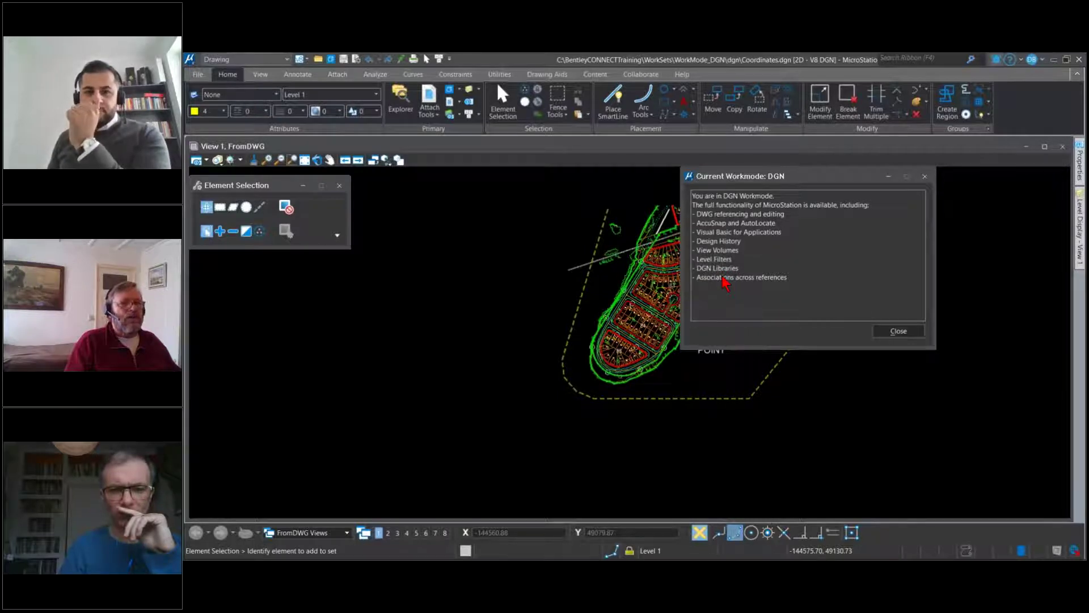
pyautogui.click(889, 334)
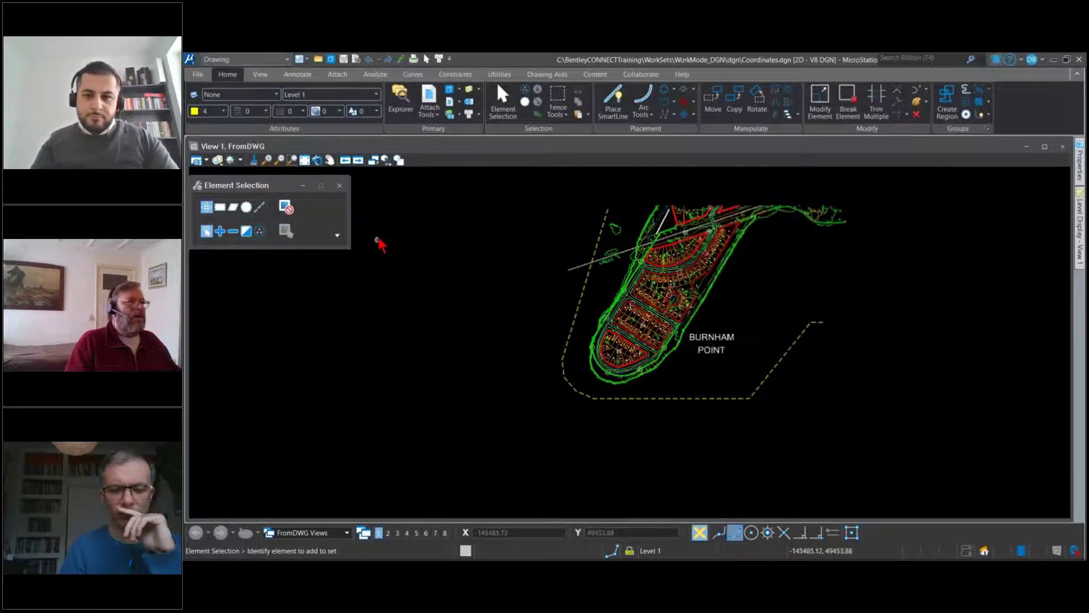
# Open 169_5880.dgn from the V7dgn folder of the WorkMode_DGN workset and fit the whole drawing in View 1
pyautogui.click(319, 63)
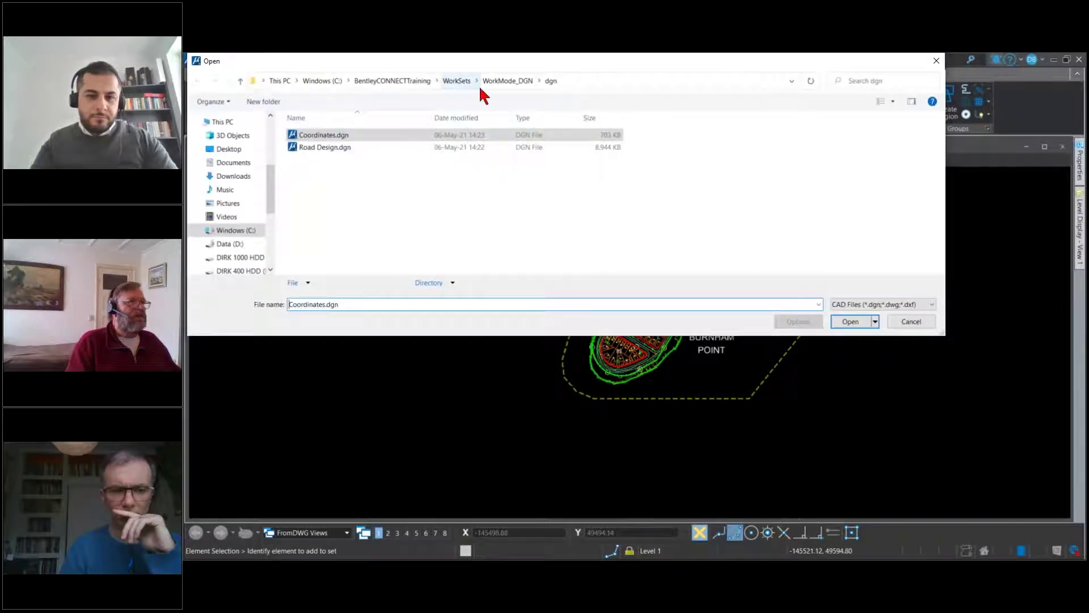
pyautogui.click(506, 80)
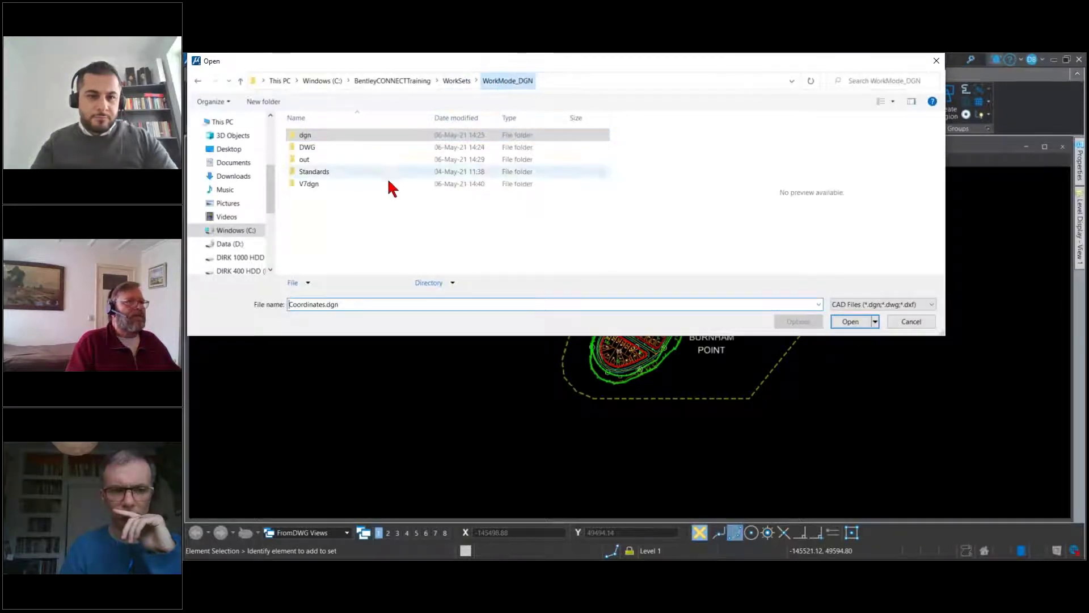
pyautogui.doubleClick(309, 184)
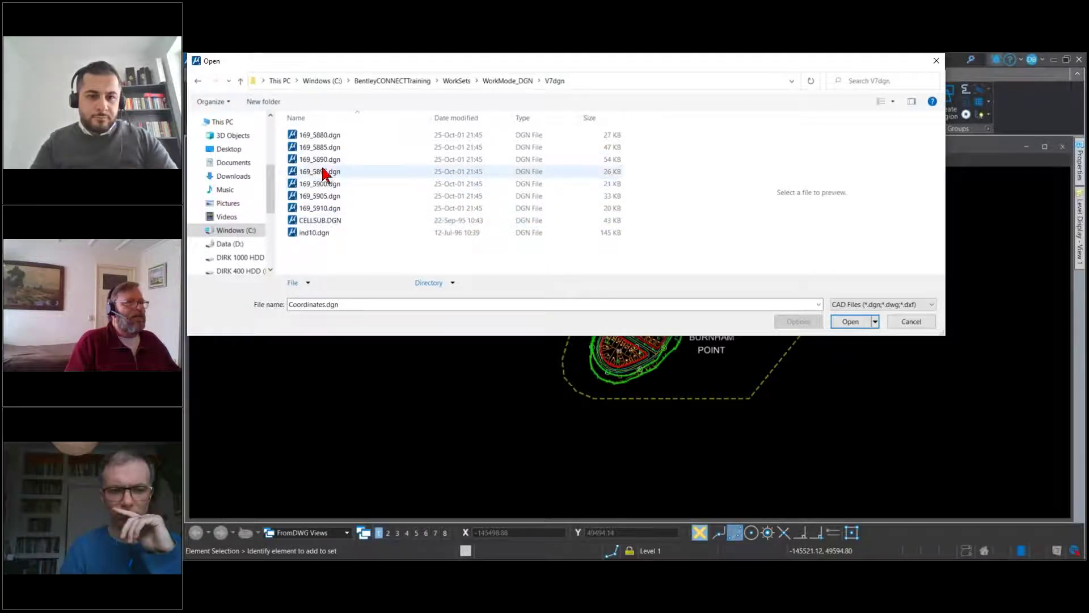
pyautogui.doubleClick(320, 134)
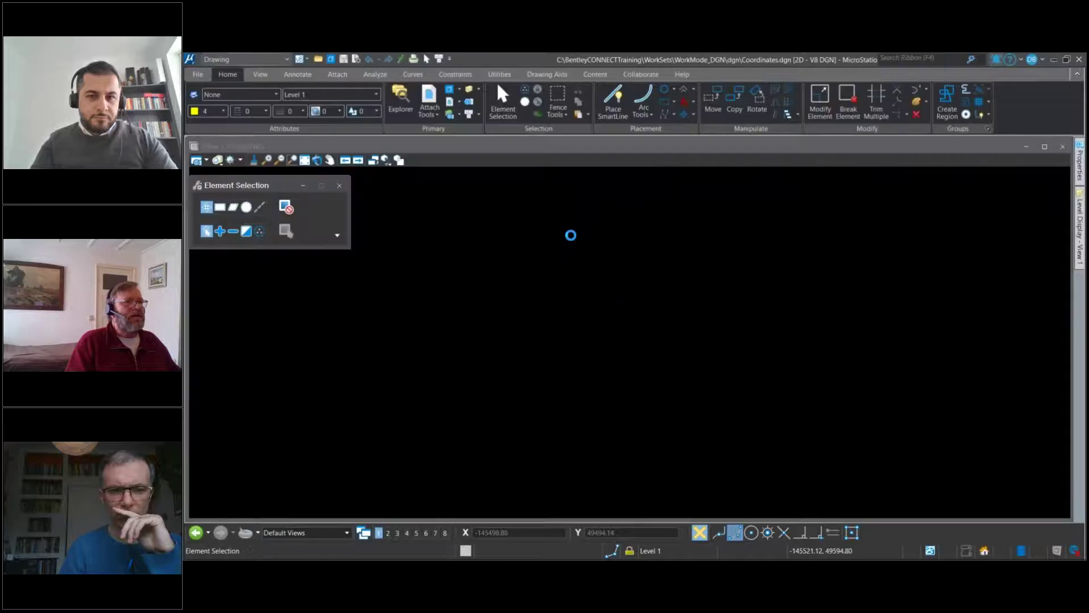
pyautogui.click(305, 161)
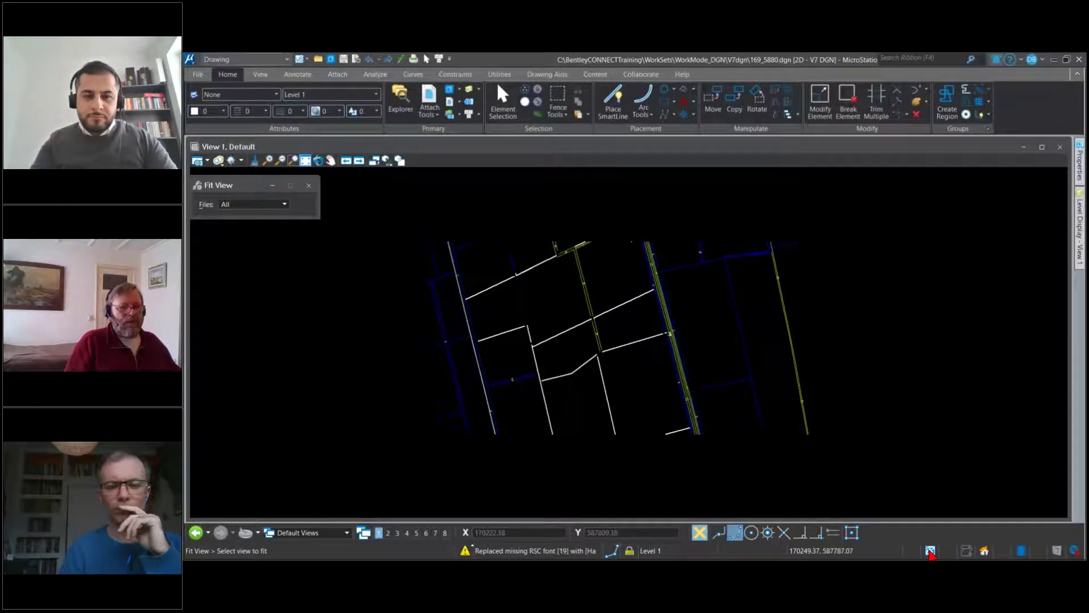
# Read the current workmode information for the V7 file, examining which functions are disabled, such as creating new levels and models
pyautogui.click(929, 549)
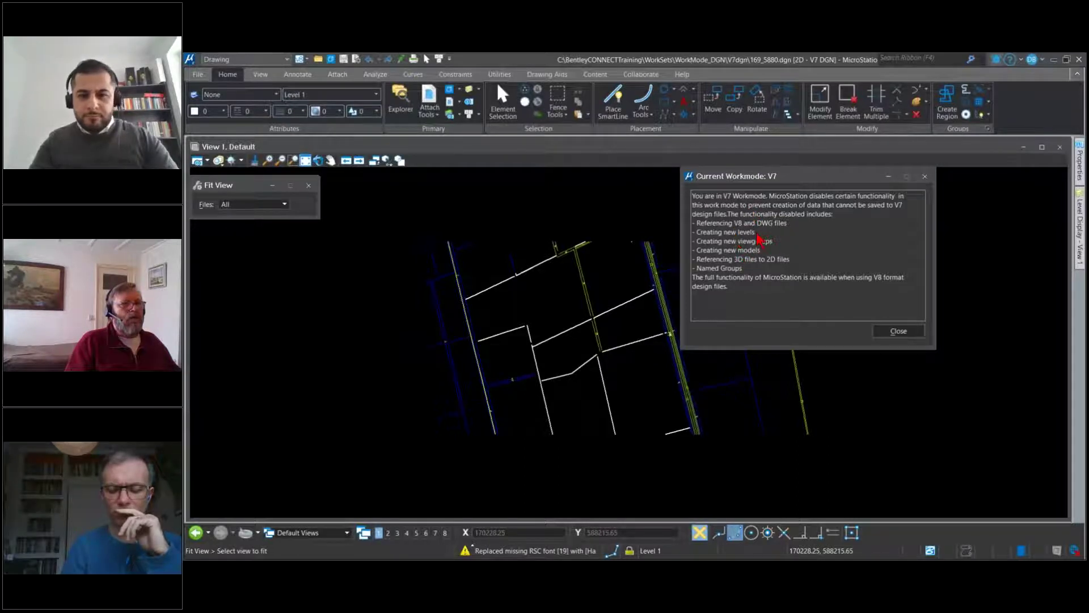
pyautogui.moveTo(701, 243); pyautogui.dragTo(702, 245)
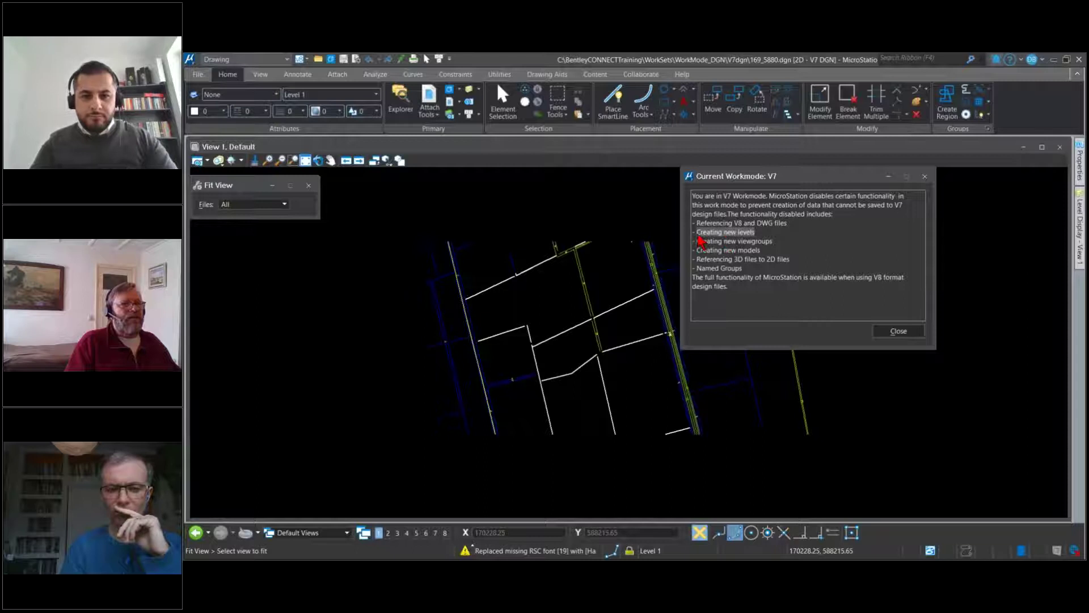
pyautogui.click(732, 259)
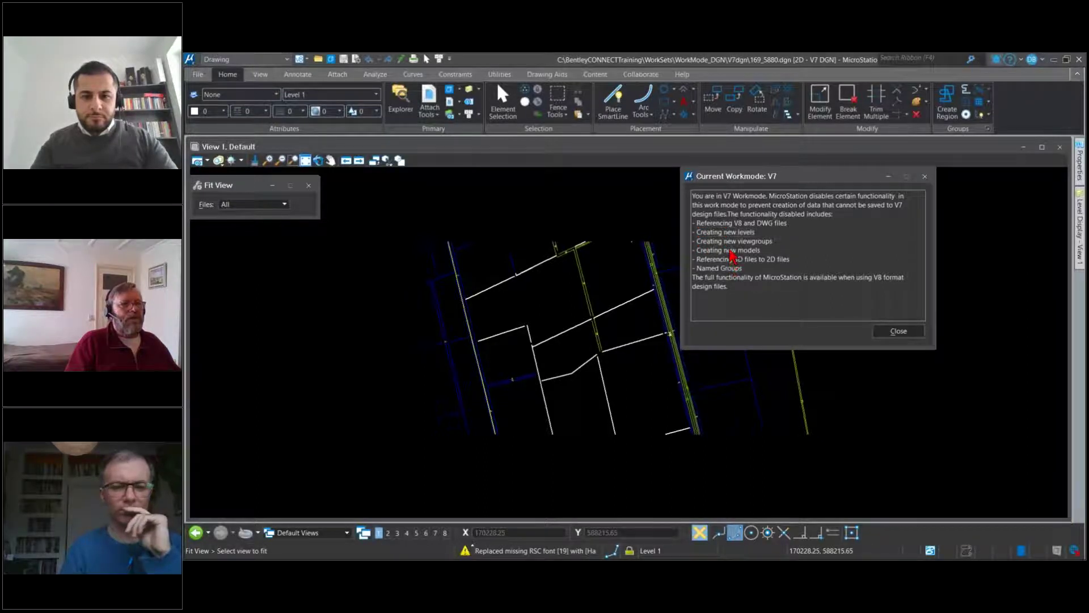
pyautogui.moveTo(763, 251); pyautogui.dragTo(699, 258)
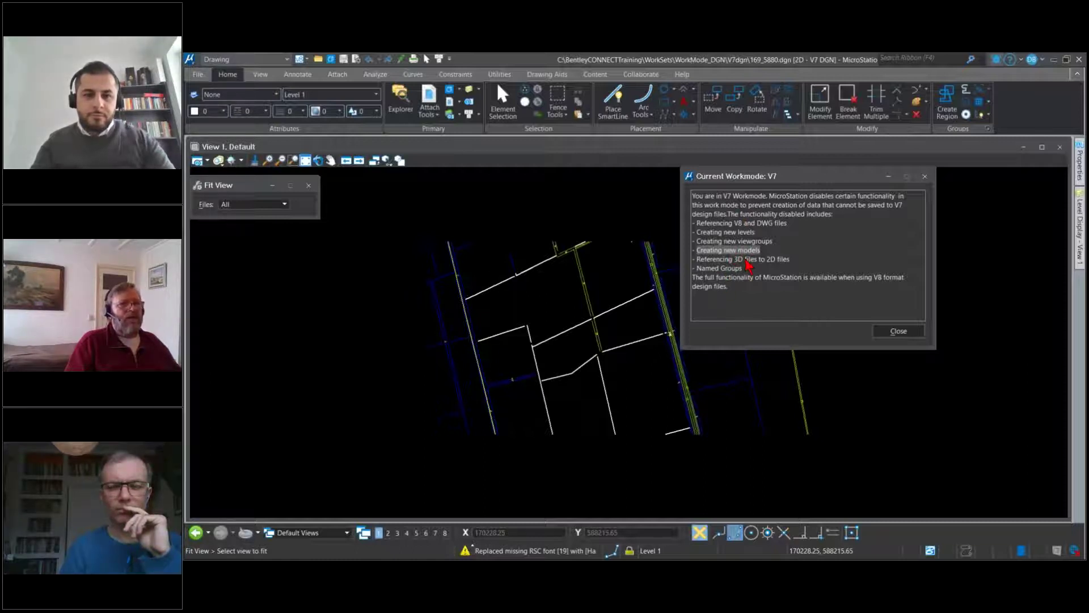
pyautogui.click(902, 331)
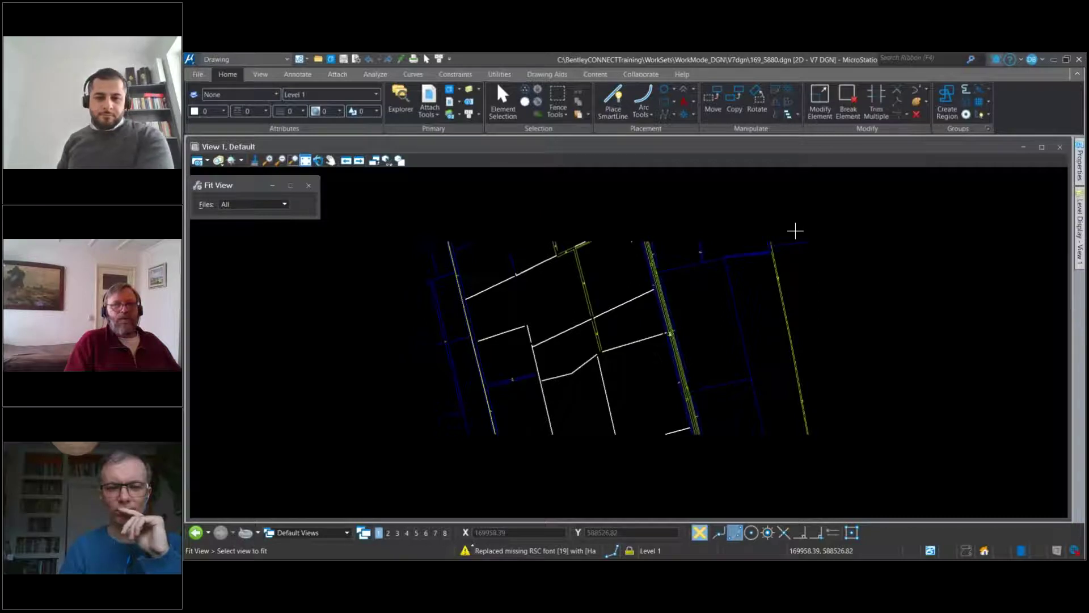
# Return to the previously opened Coordinates.dgn drawing
pyautogui.click(386, 160)
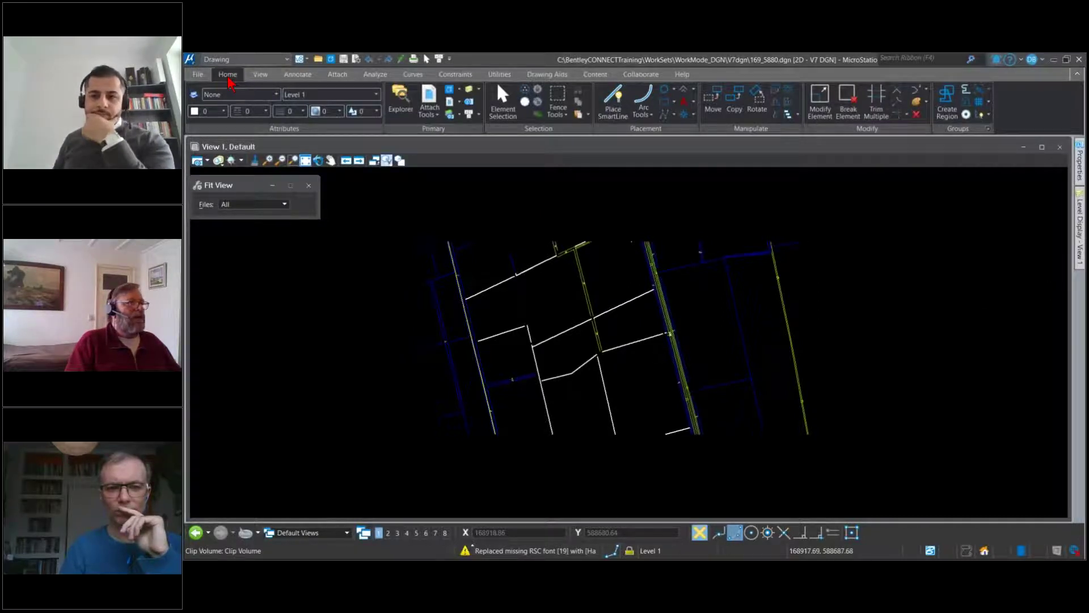
pyautogui.click(193, 534)
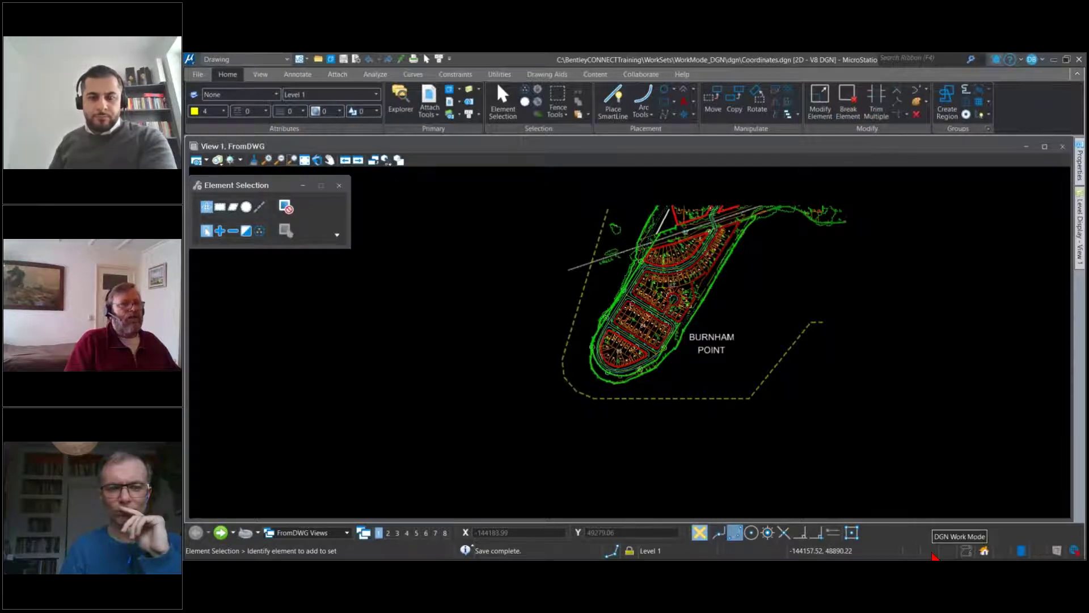
pyautogui.scroll(1, 860, 200)
pyautogui.scroll(-1, 856, 202)
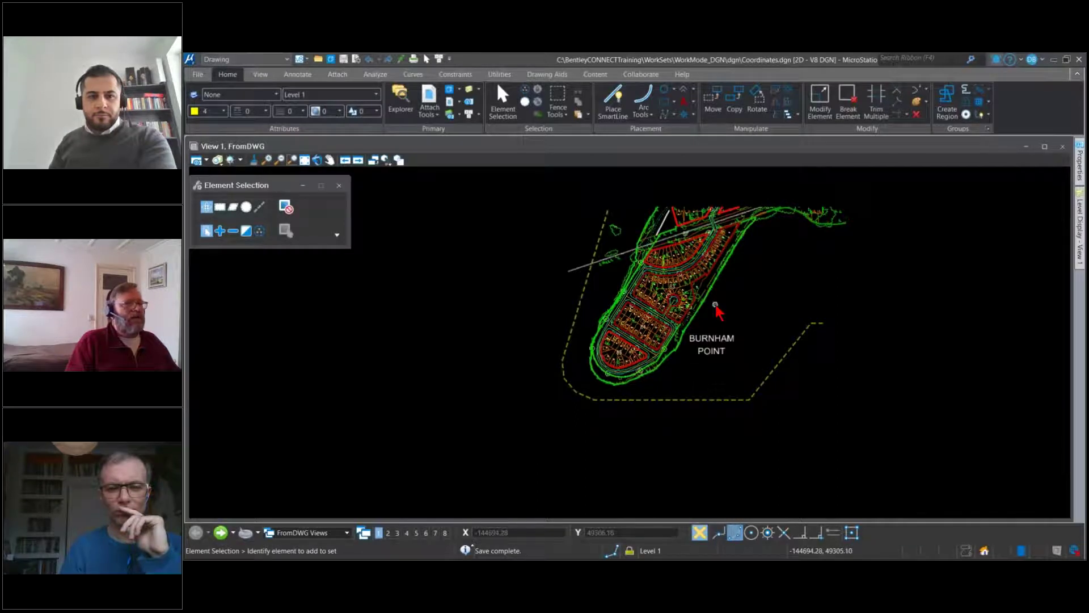
# Set up a Save As of the drawing as Coordinates.dwg, type Autodesk(R) DWG Files, in the WorkMode_DGN\DWG folder
pyautogui.click(196, 76)
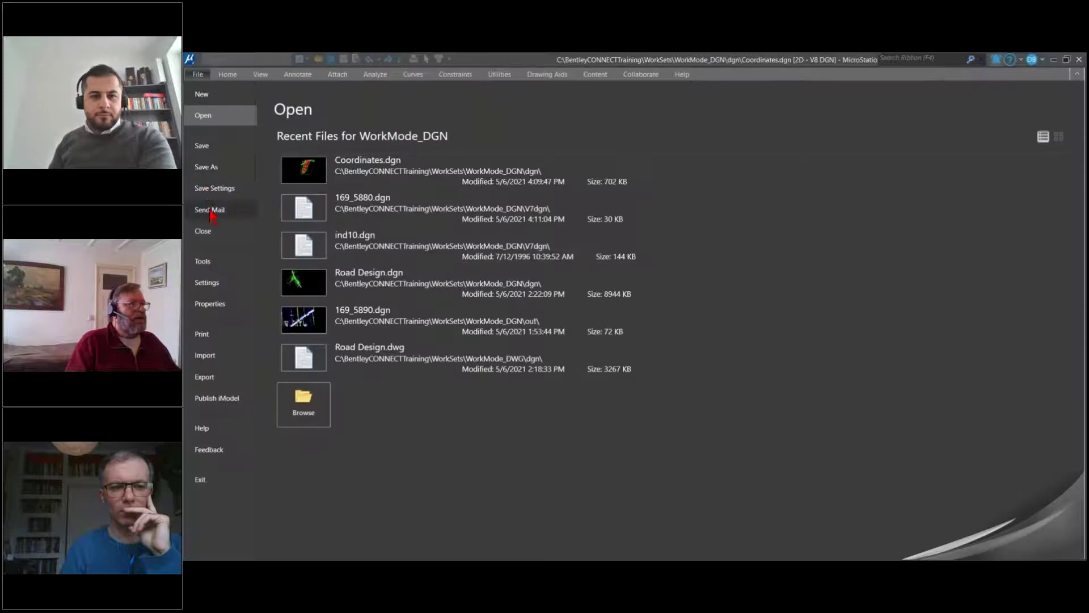
pyautogui.click(206, 167)
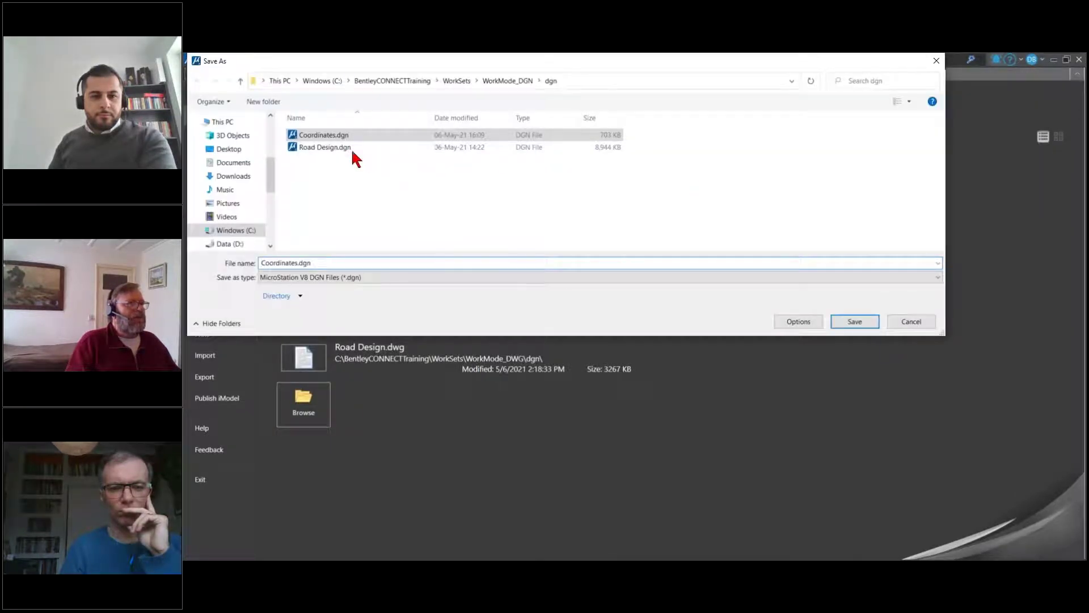
pyautogui.click(525, 80)
pyautogui.doubleClick(312, 147)
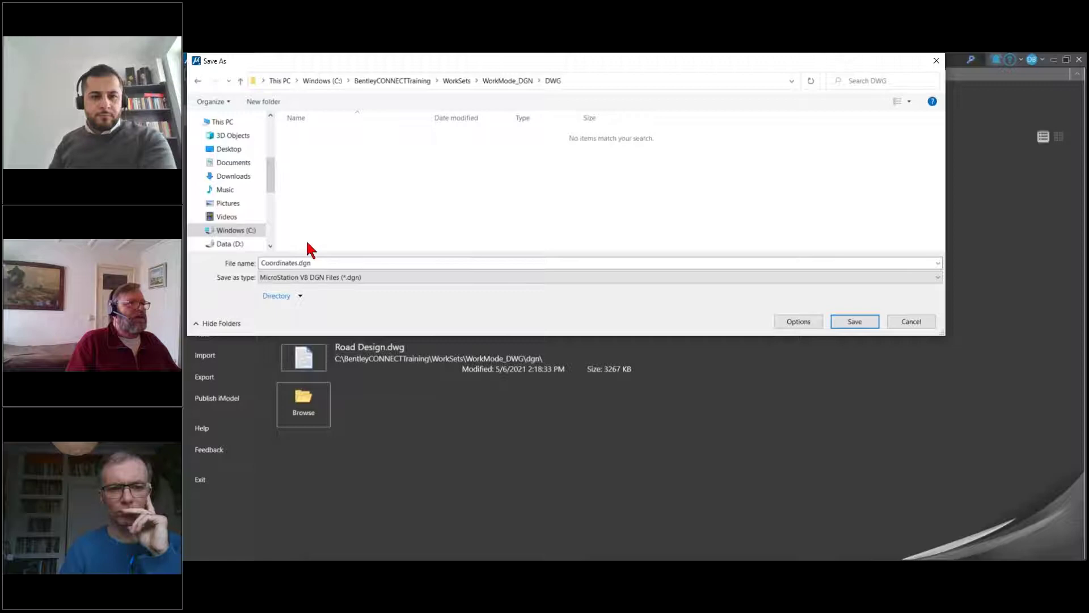
pyautogui.click(326, 276)
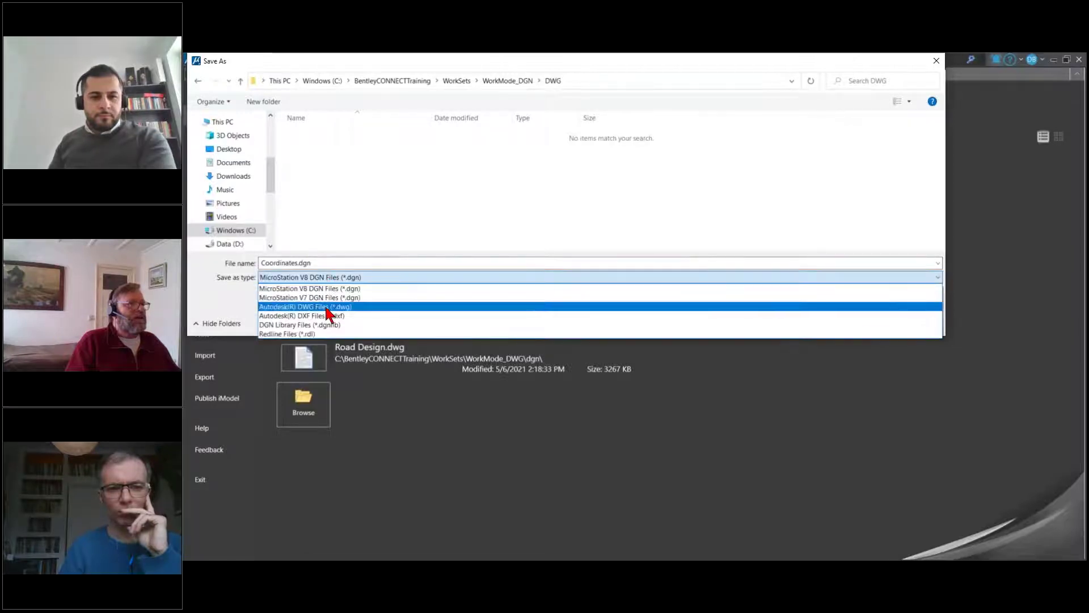
pyautogui.click(328, 309)
pyautogui.click(331, 275)
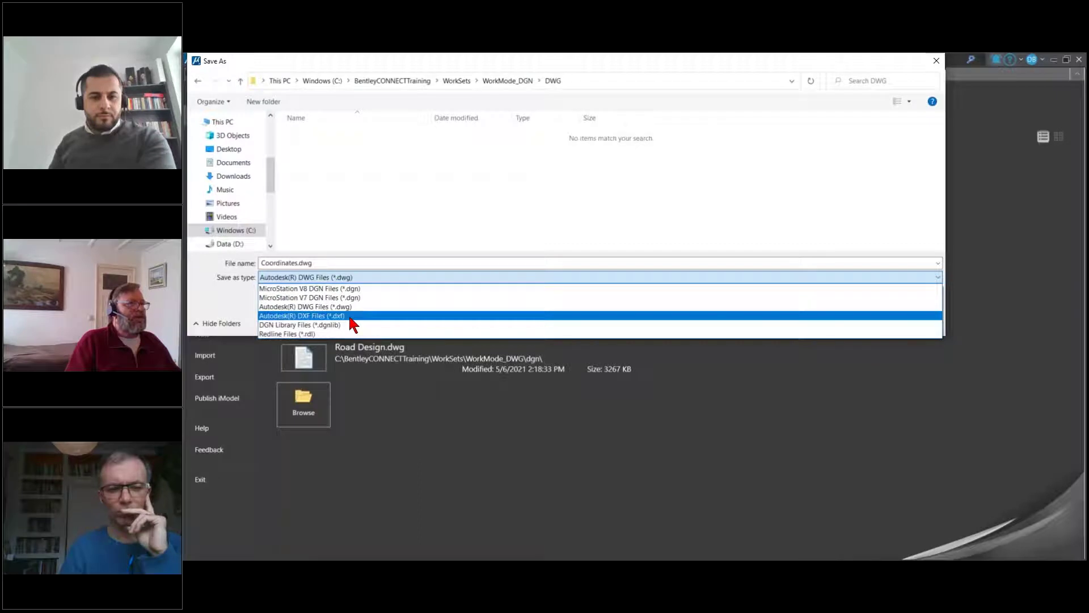
pyautogui.click(350, 257)
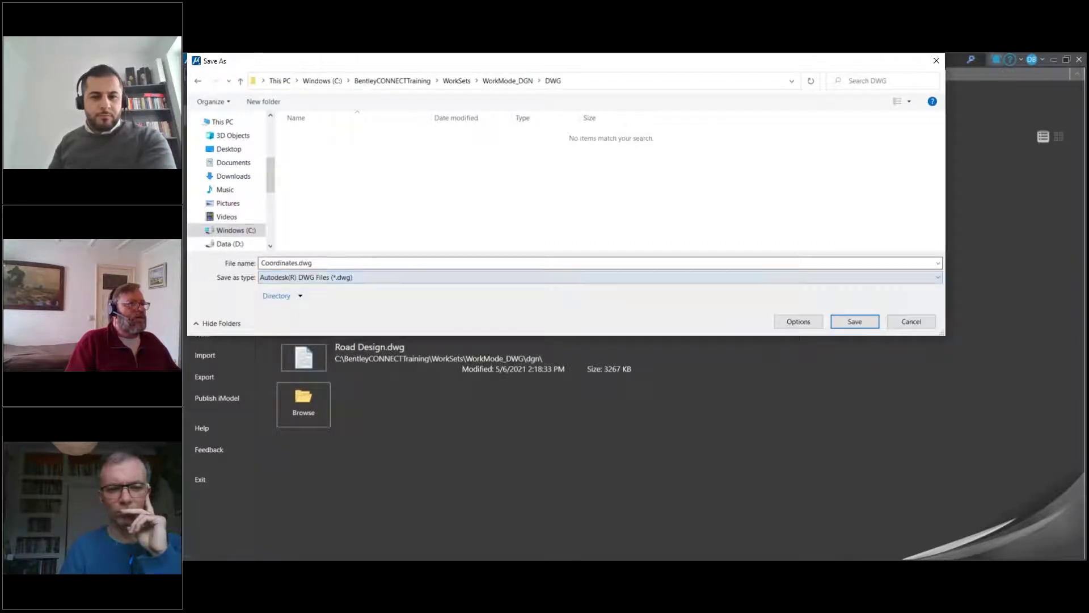
# Open the DWG/DXF save options and choose 2010/2011/2012 as the DWG version
pyautogui.click(805, 321)
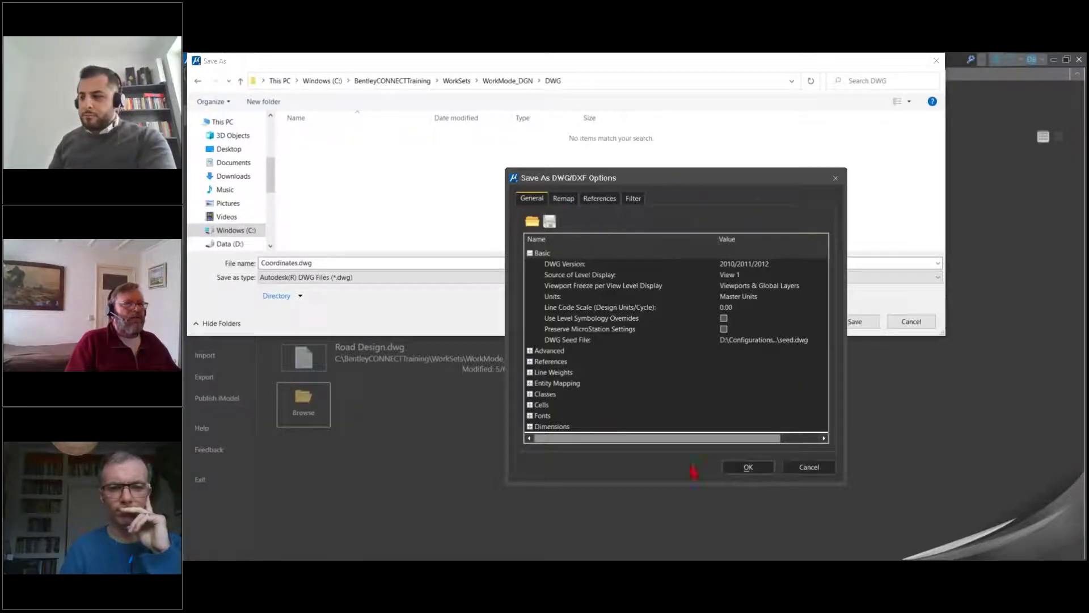
pyautogui.click(743, 268)
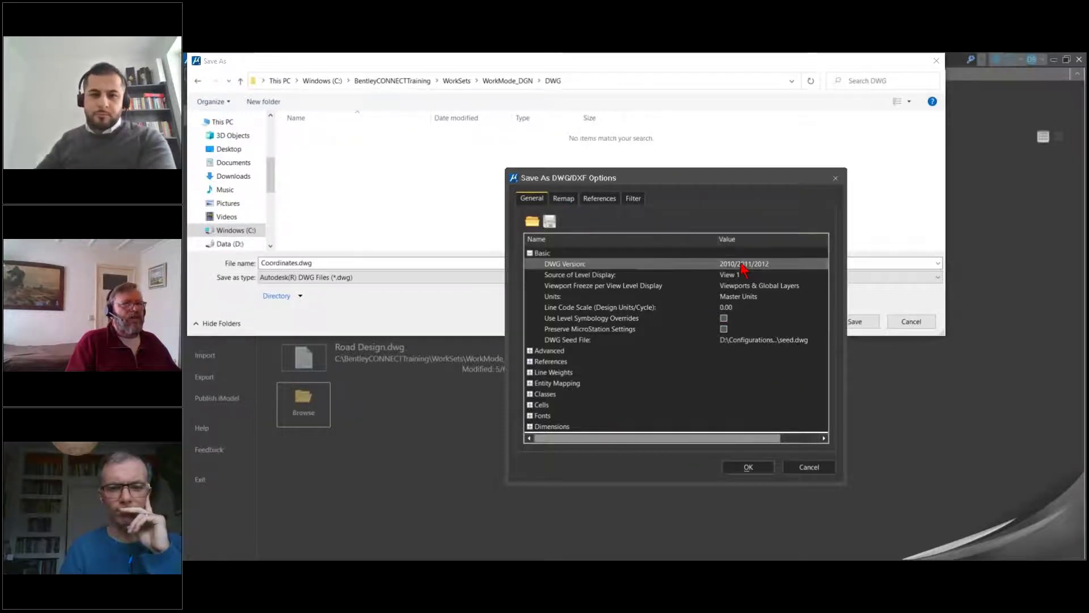
pyautogui.click(743, 268)
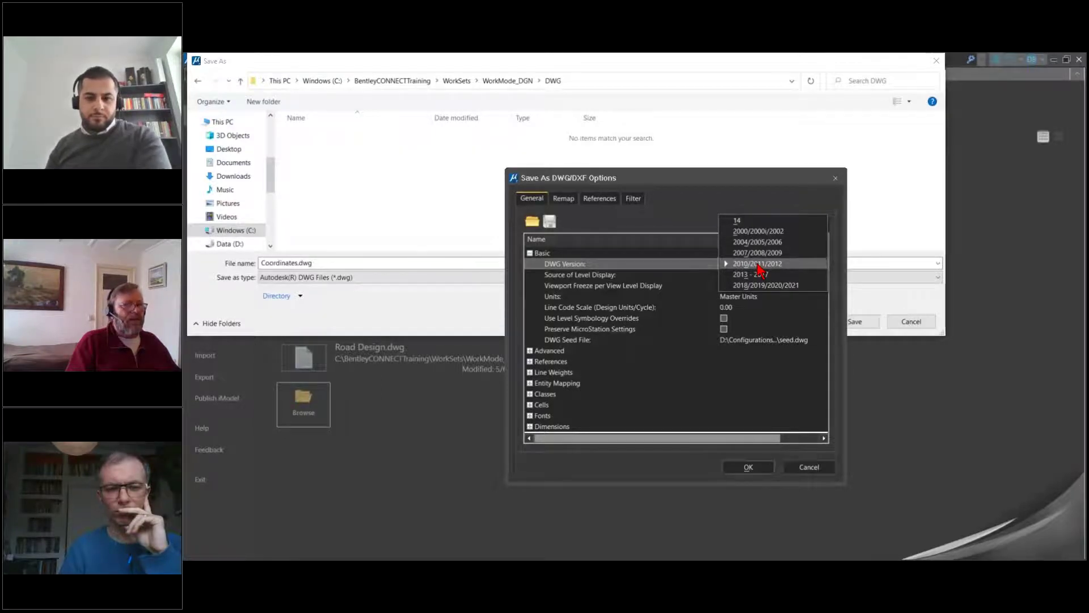
pyautogui.click(758, 264)
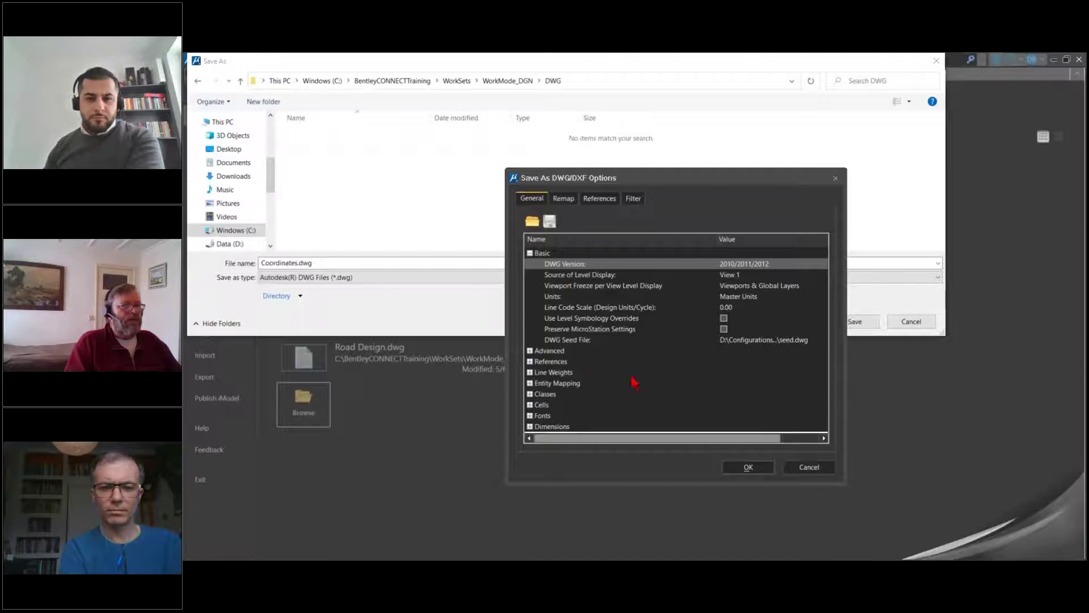
# Review the Remap options and the choices for handling external attachments among the References options
pyautogui.click(563, 198)
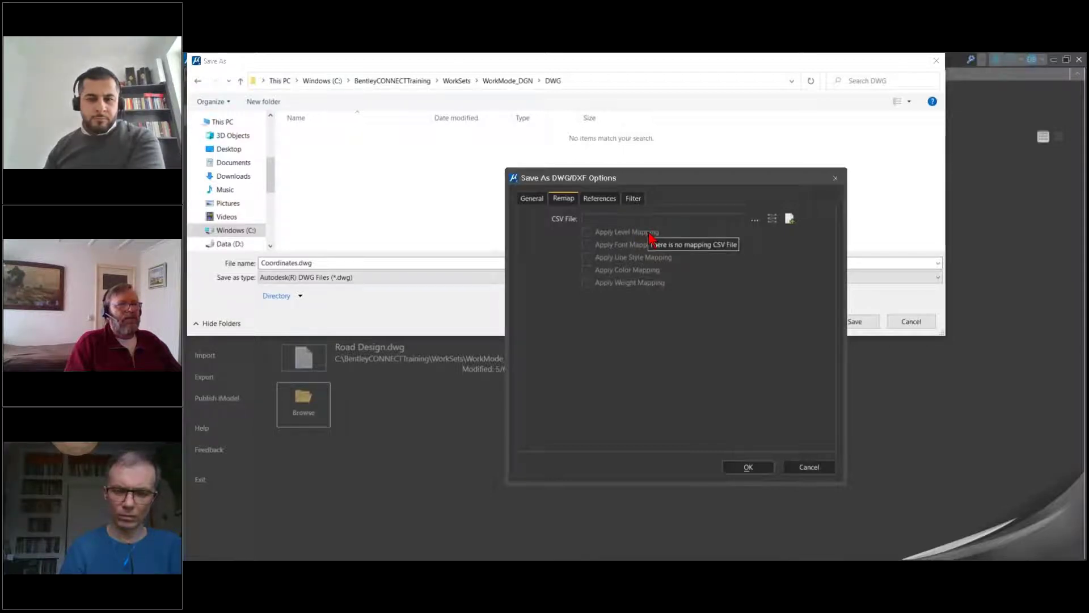
pyautogui.click(599, 198)
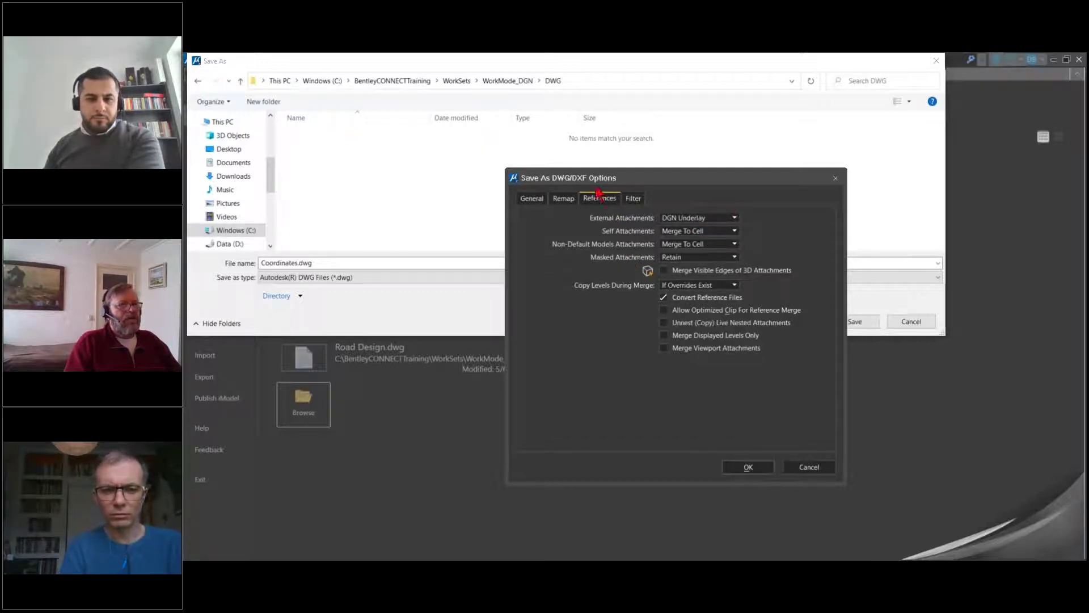
pyautogui.click(712, 220)
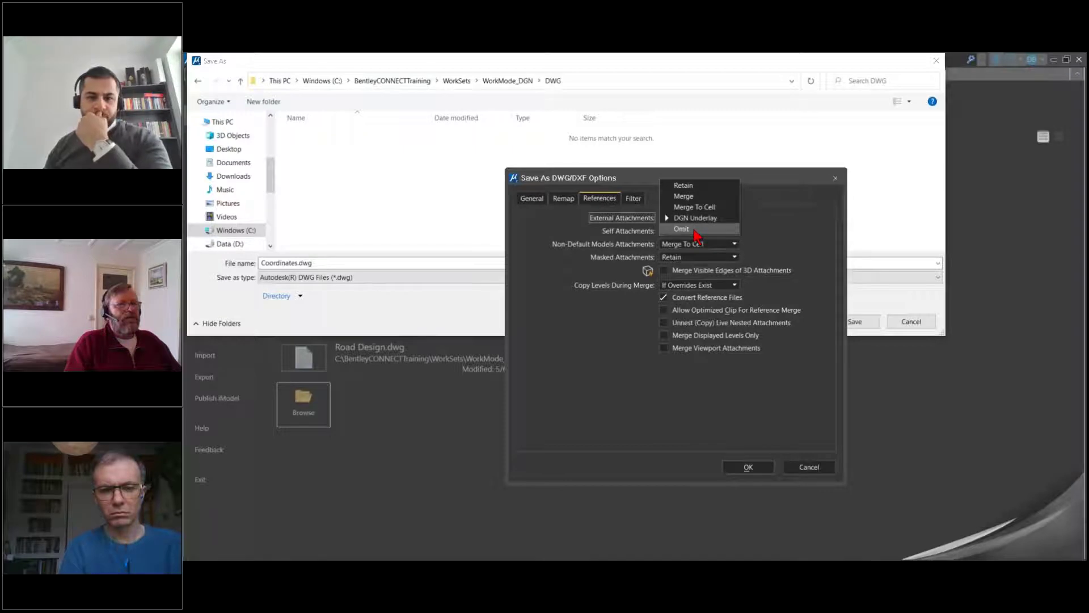
pyautogui.click(767, 223)
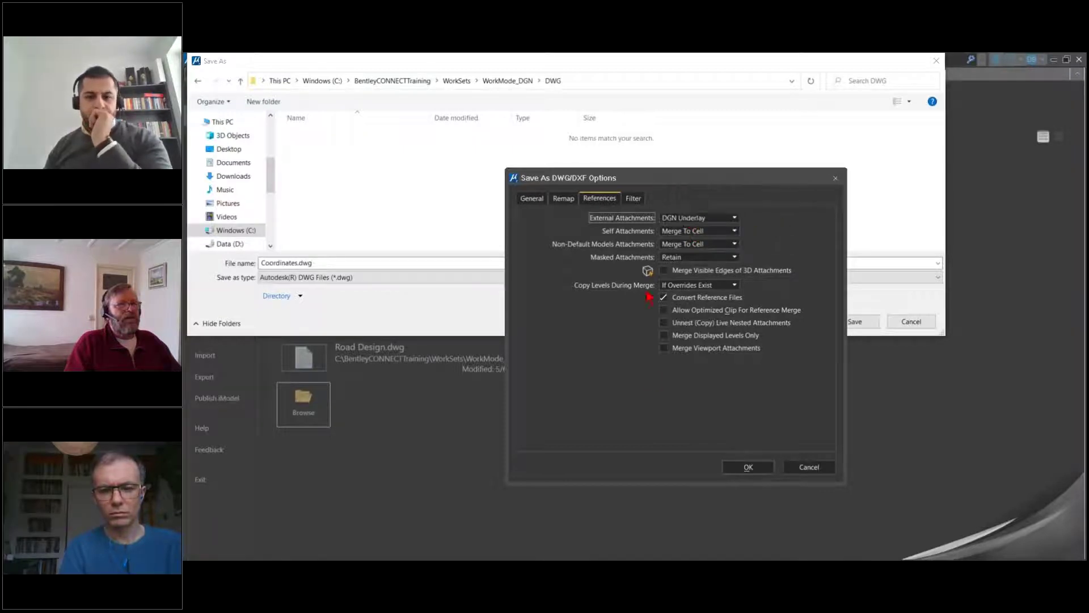
# Limit the models to export to Default in the DWG/DXF Filter options and save the drawing as Coordinates.dwg
pyautogui.click(633, 198)
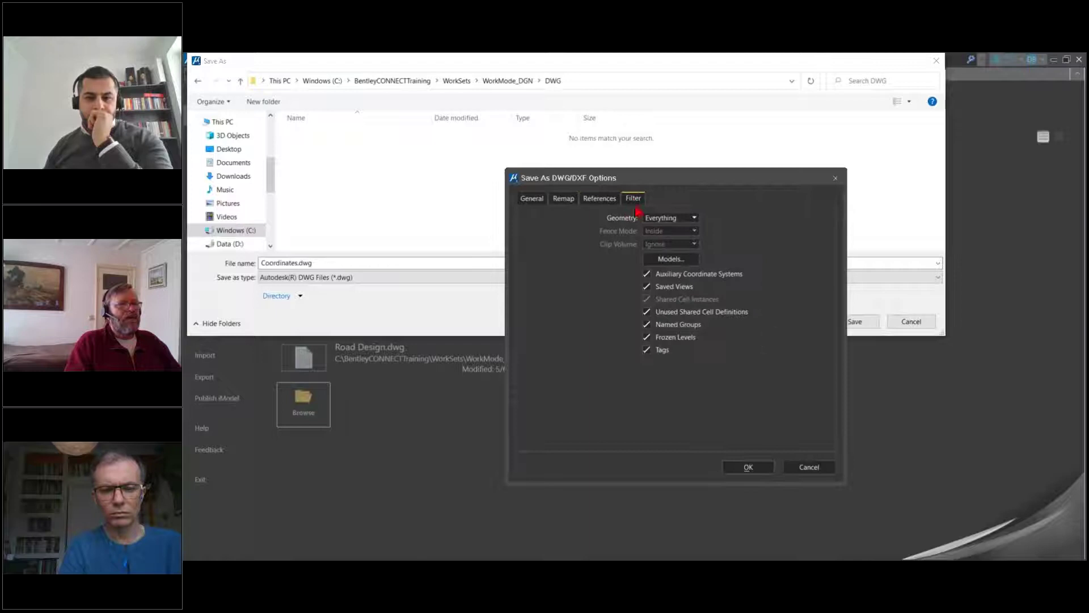
pyautogui.click(684, 219)
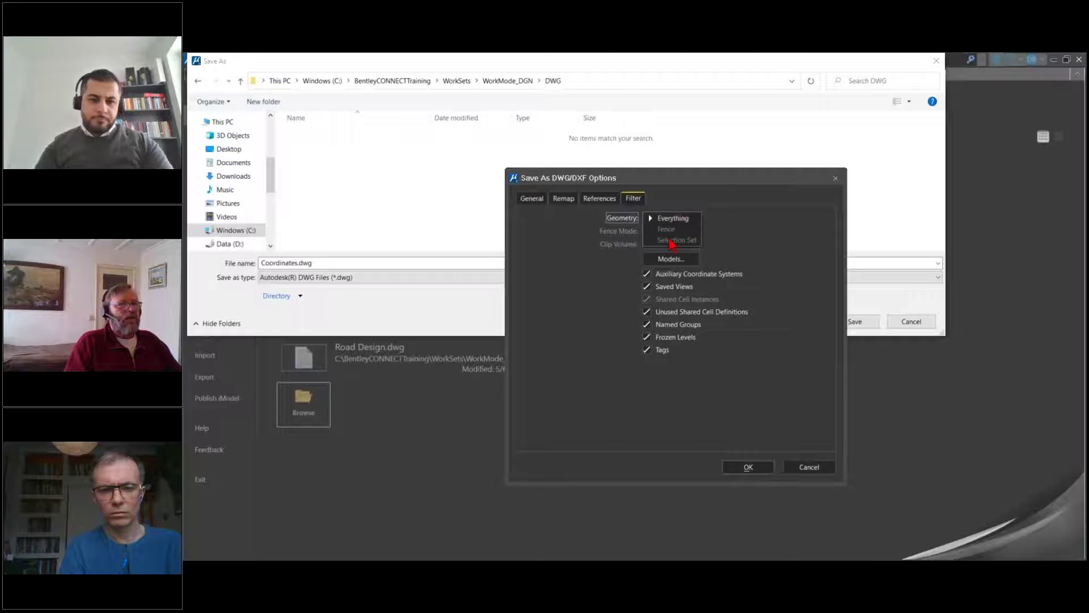
pyautogui.click(670, 258)
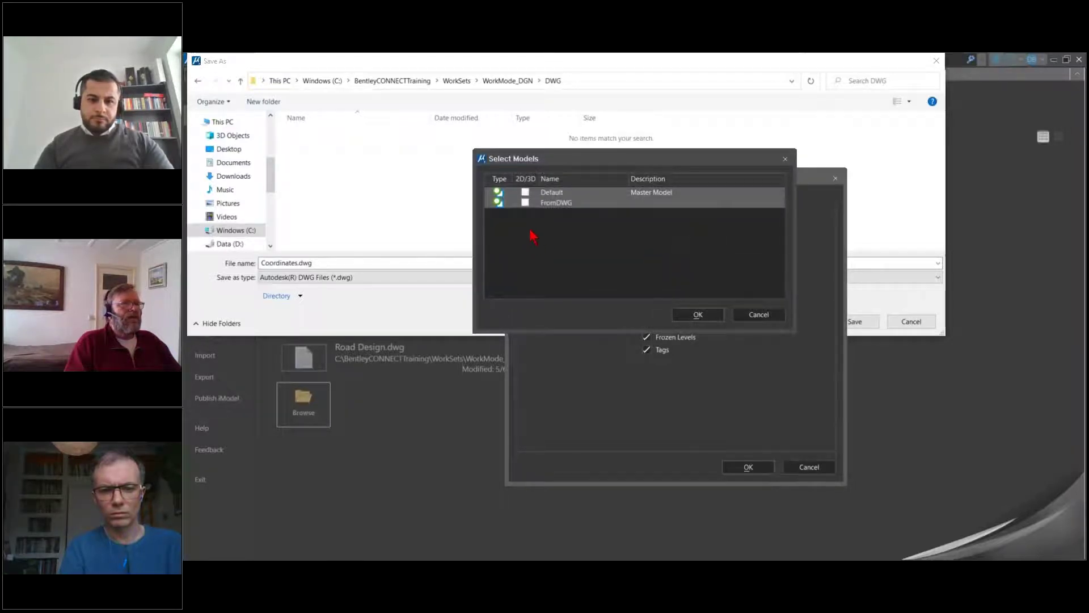
pyautogui.click(499, 192)
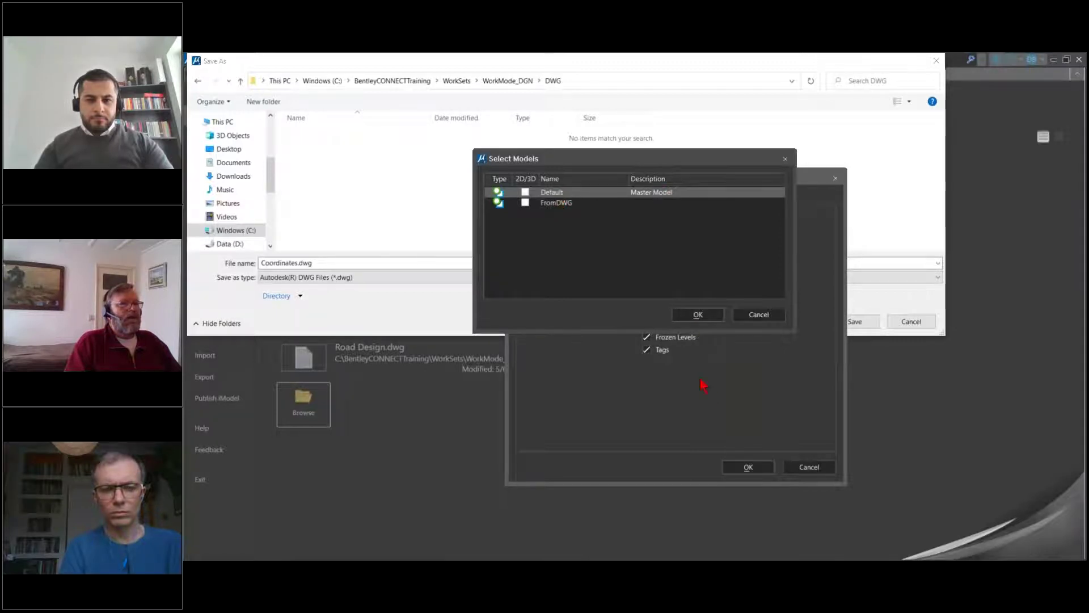
pyautogui.click(700, 315)
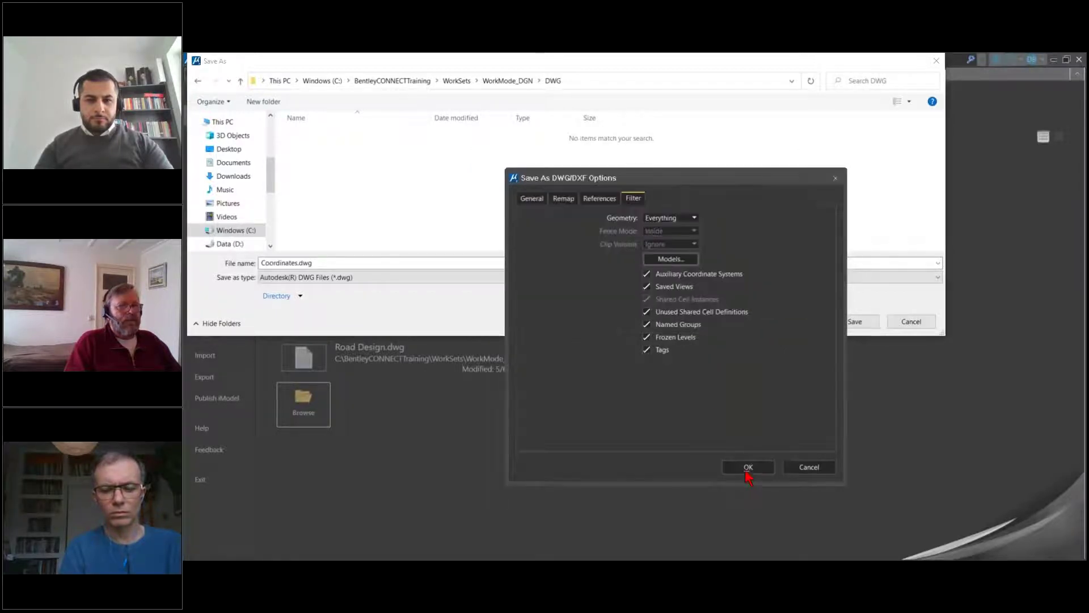
pyautogui.click(747, 467)
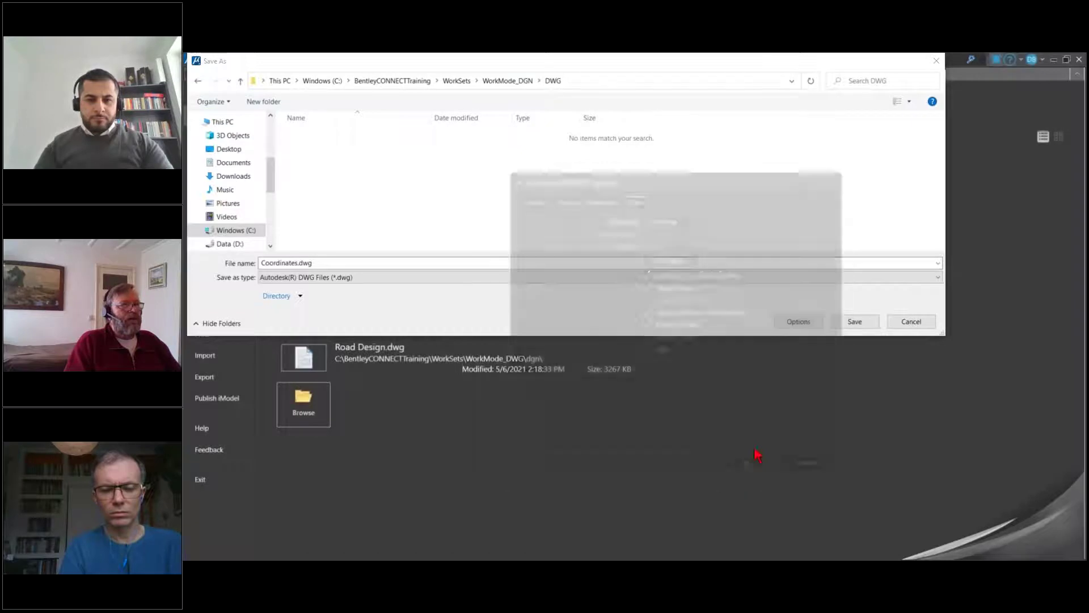
pyautogui.click(855, 321)
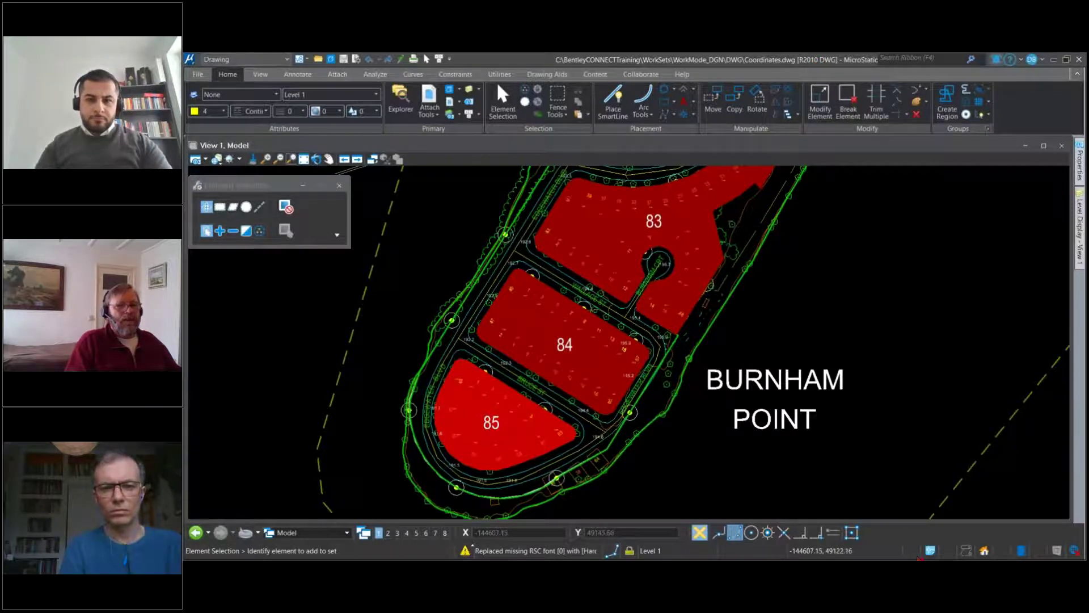
# Read the DWG workmode restrictions and check which model types can be chosen when creating a model in the DWG file
pyautogui.click(931, 550)
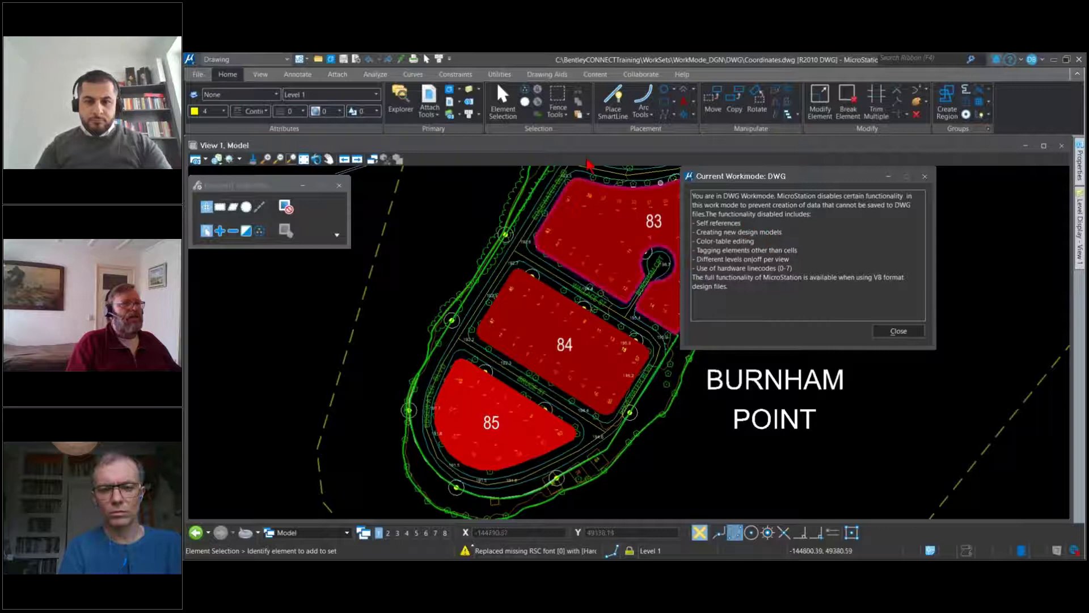
pyautogui.click(449, 89)
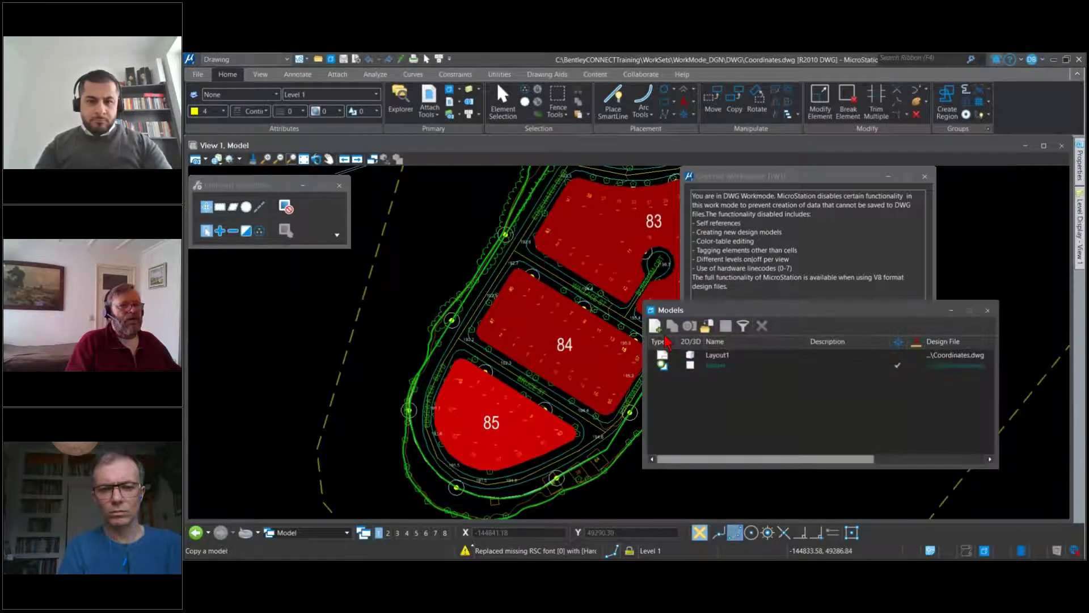
pyautogui.click(655, 325)
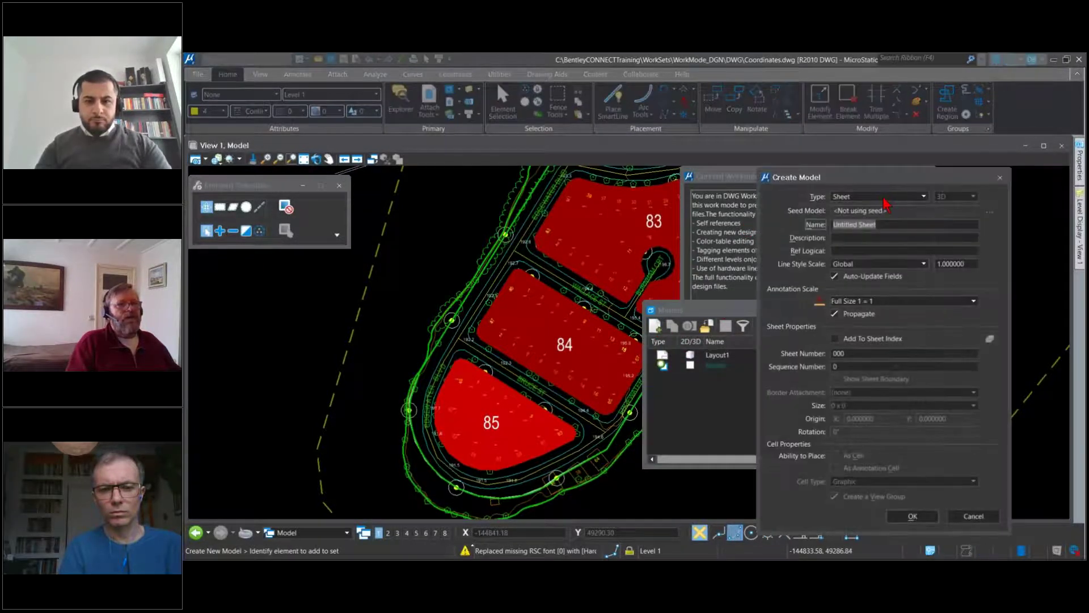
pyautogui.click(884, 197)
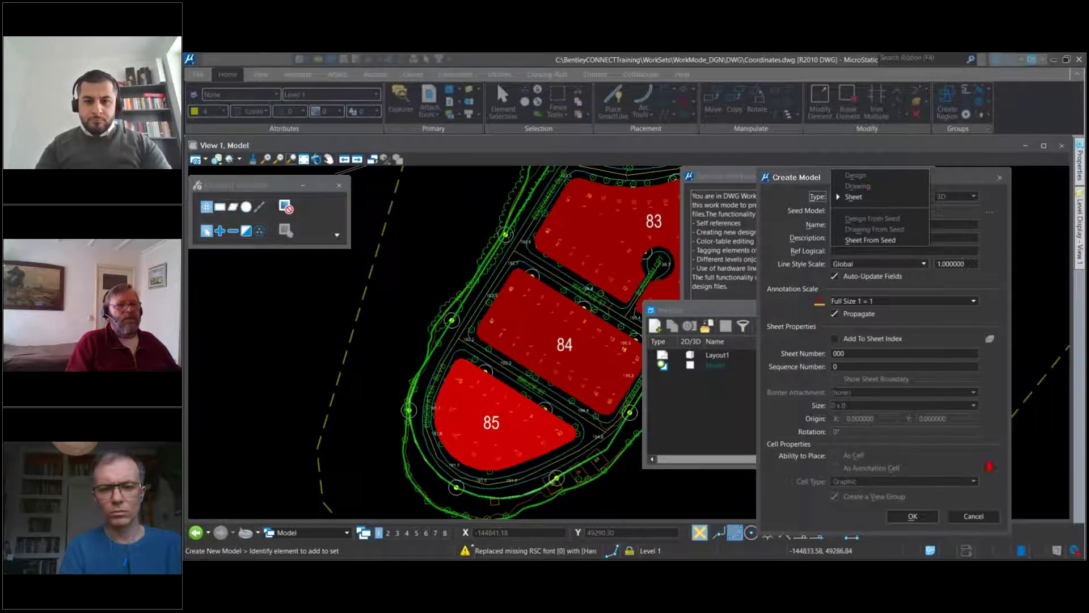
pyautogui.click(972, 517)
pyautogui.click(973, 516)
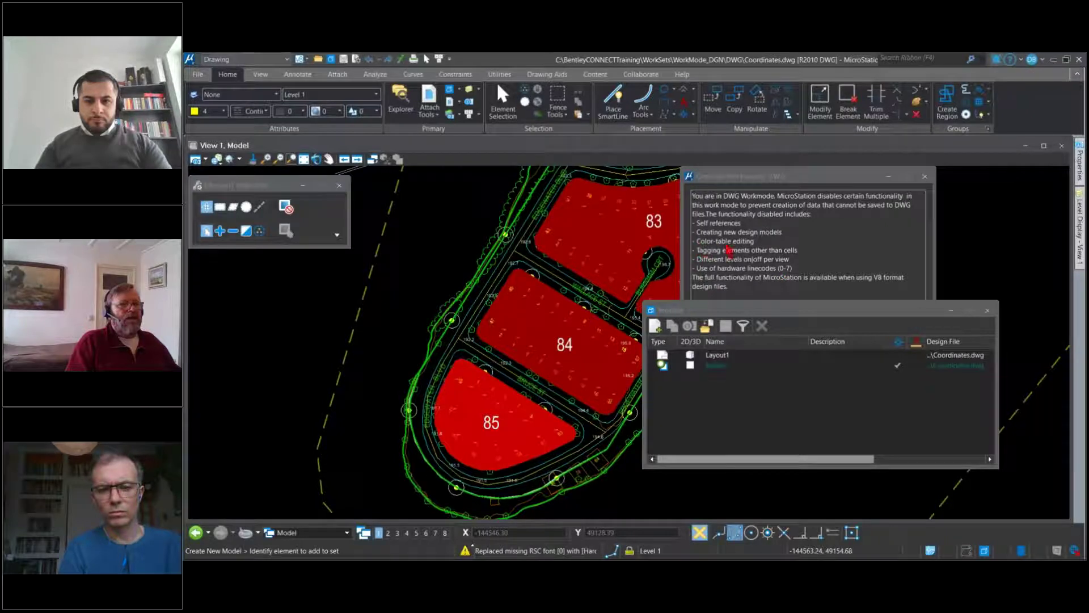
# Examine the indexed and True Color choices for the active color, without and with an element selected
pyautogui.click(221, 113)
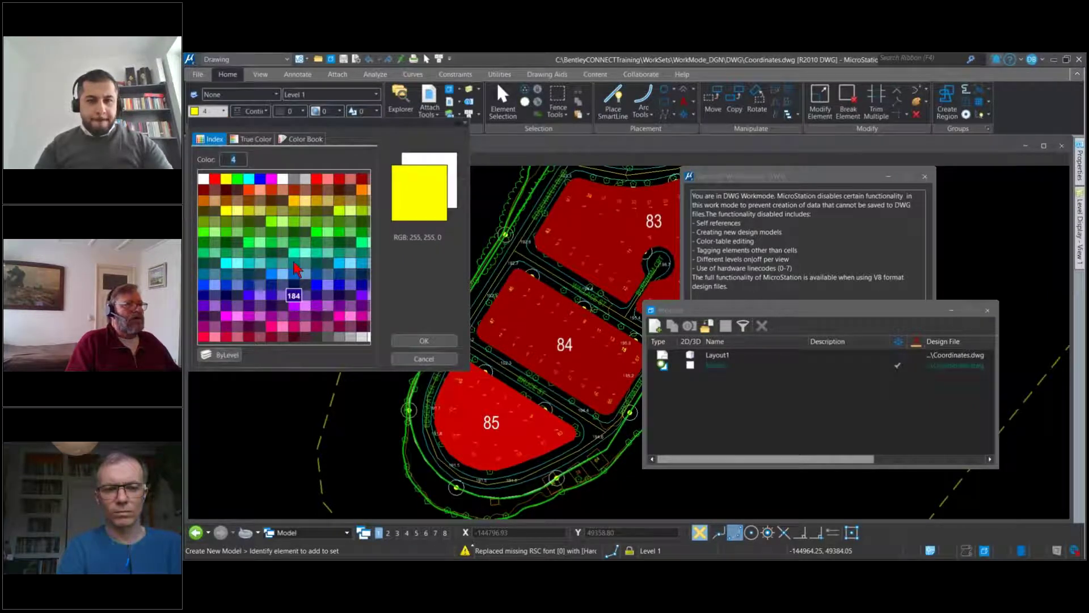
pyautogui.click(423, 358)
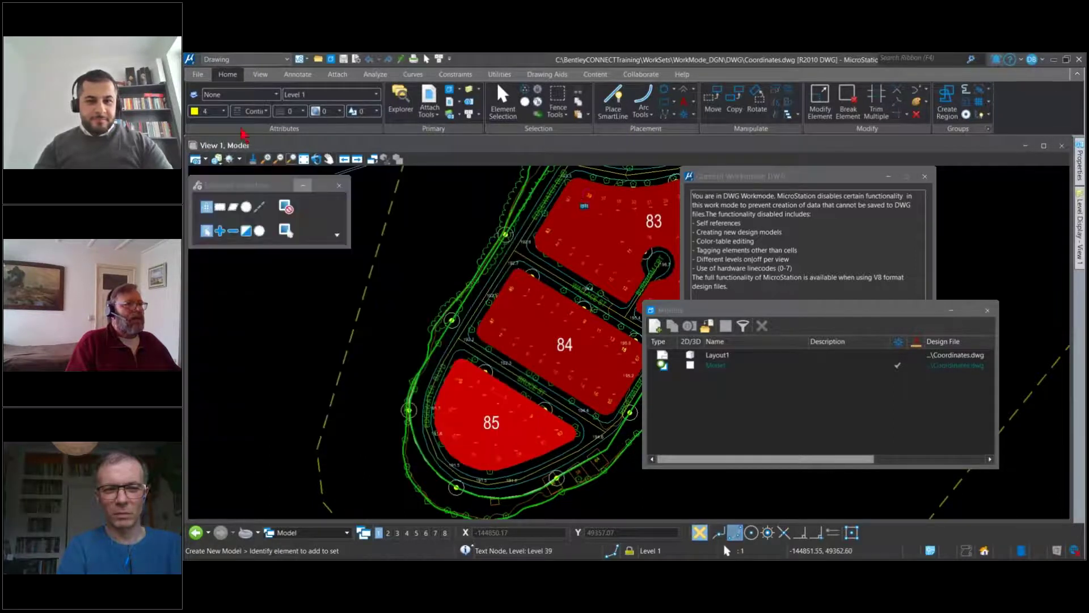
pyautogui.click(219, 112)
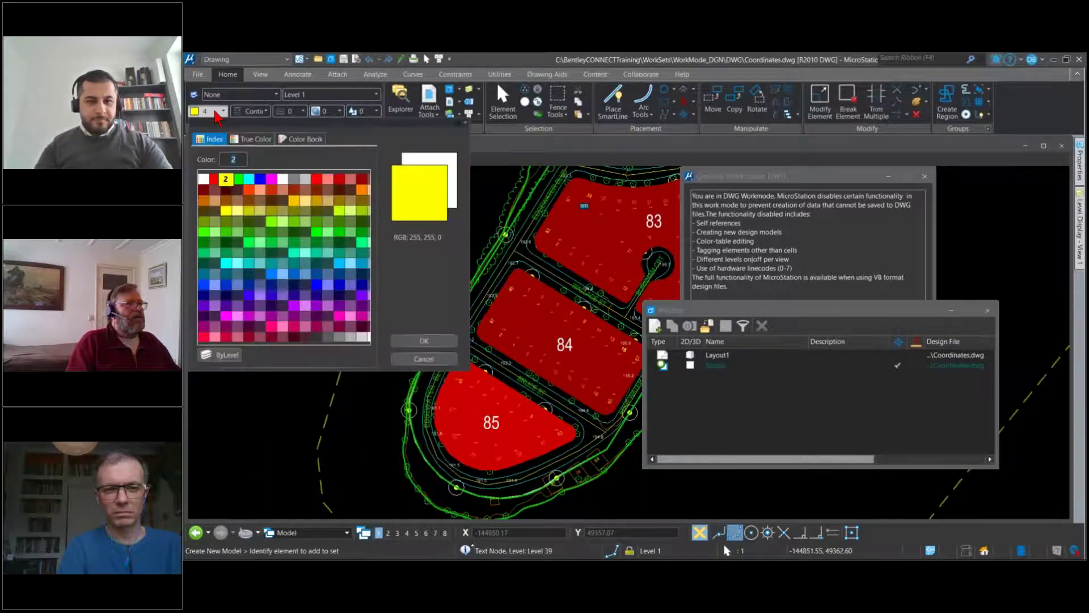
pyautogui.click(256, 140)
pyautogui.click(248, 434)
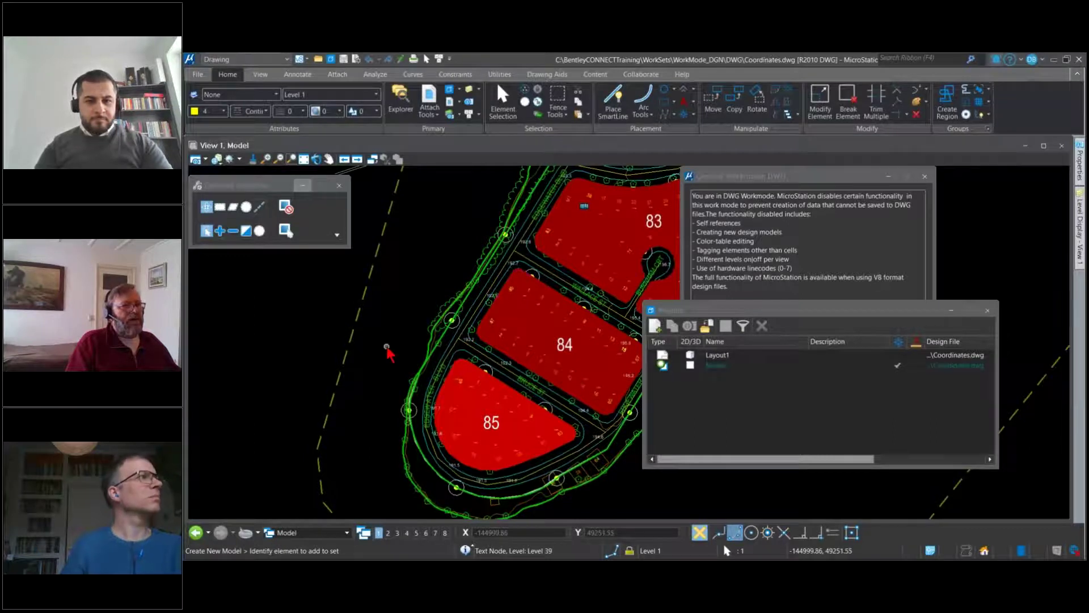
# Turn off the Fill display in View 1 and close the workmode information
pyautogui.click(206, 160)
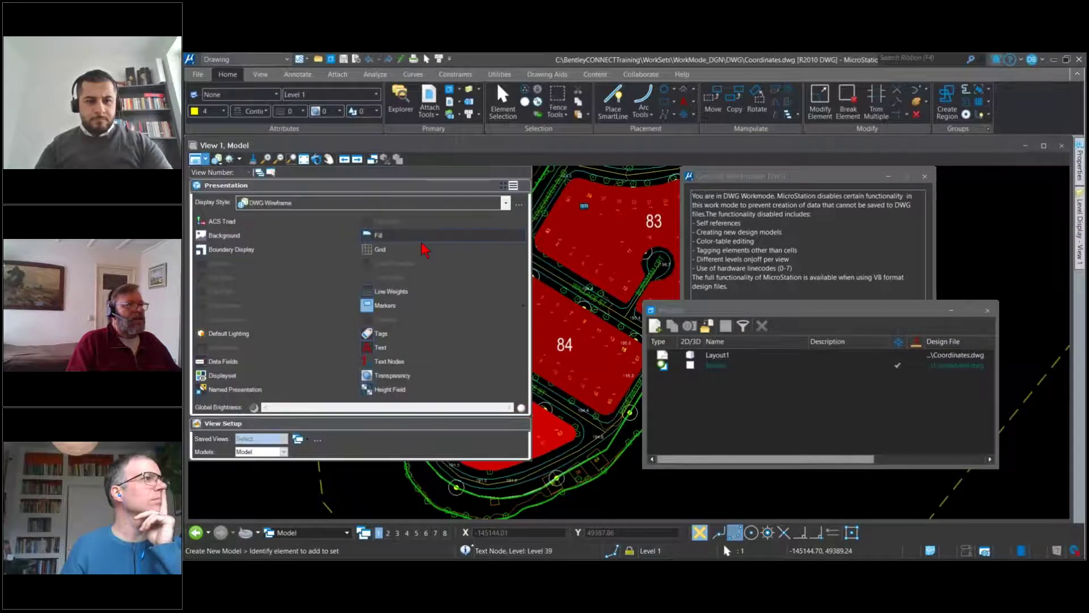
pyautogui.press('ctrl')
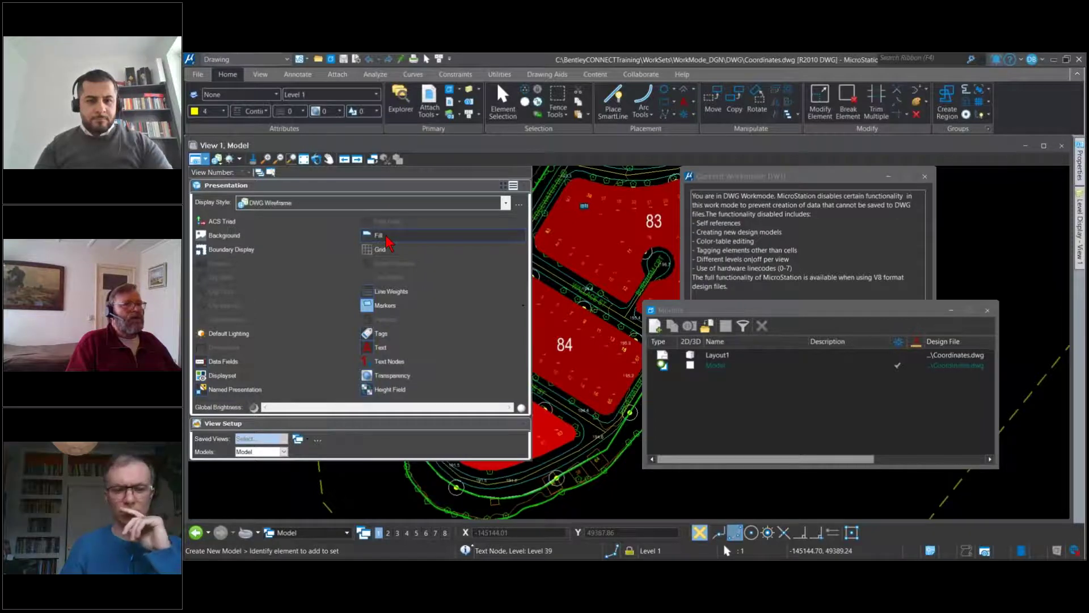
pyautogui.click(386, 238)
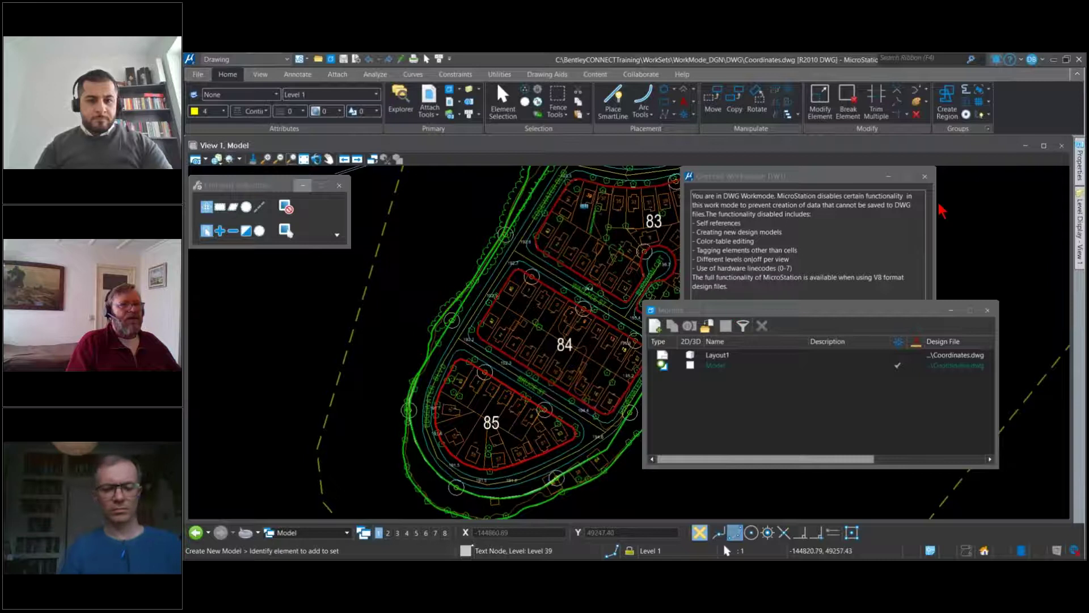
pyautogui.click(925, 177)
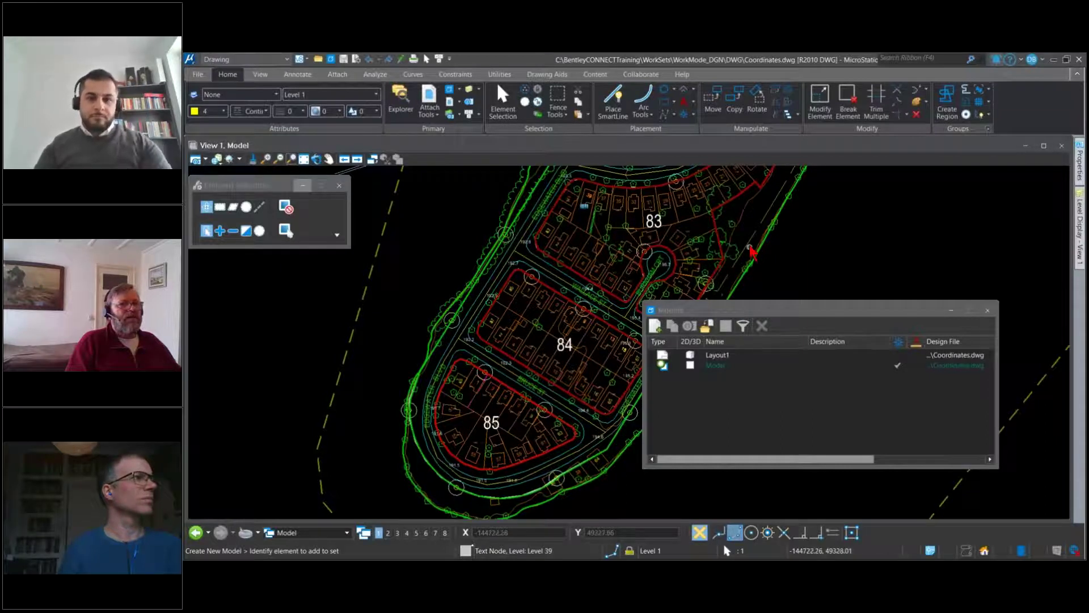
# Use Modify Element to pull the green B-spline boundary curve east of Burnham Crt outward into a bulge
pyautogui.scroll(-2, 741, 255)
pyautogui.scroll(5, 742, 257)
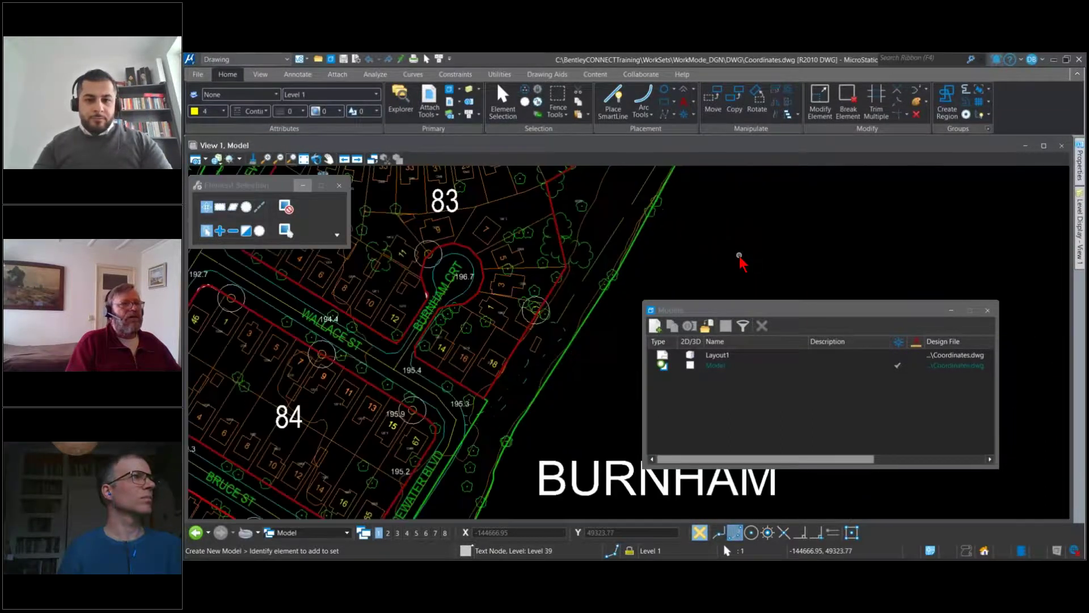
pyautogui.click(822, 102)
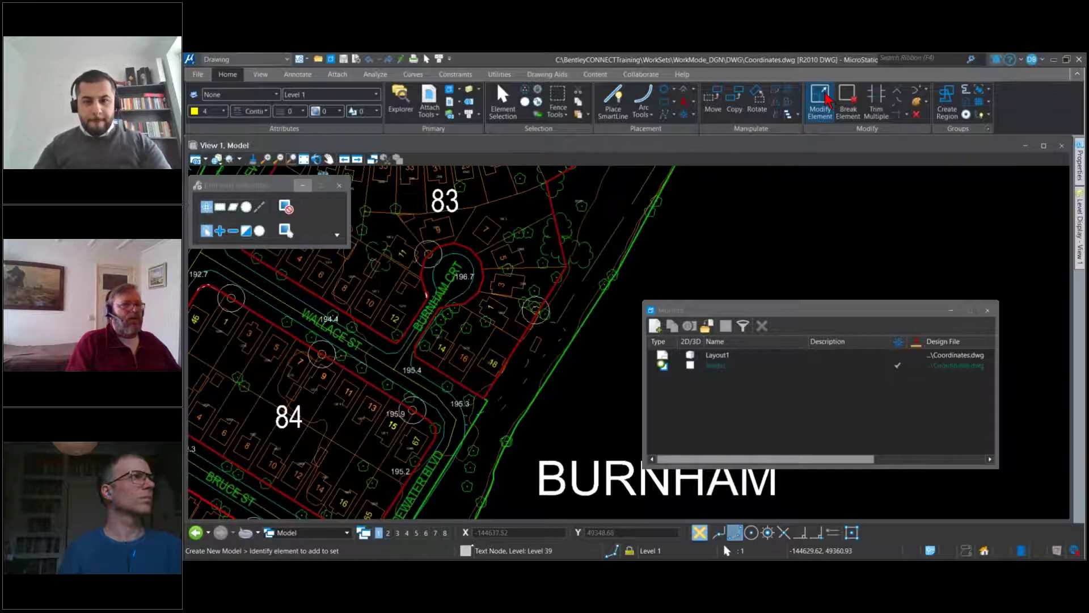
pyautogui.click(637, 239)
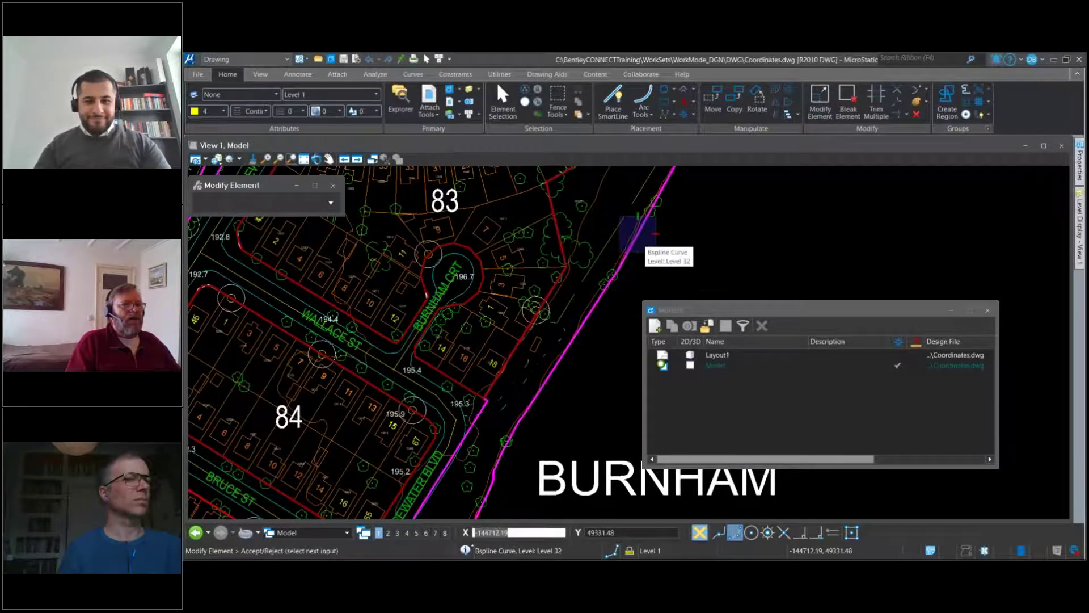
pyautogui.rightClick(703, 244)
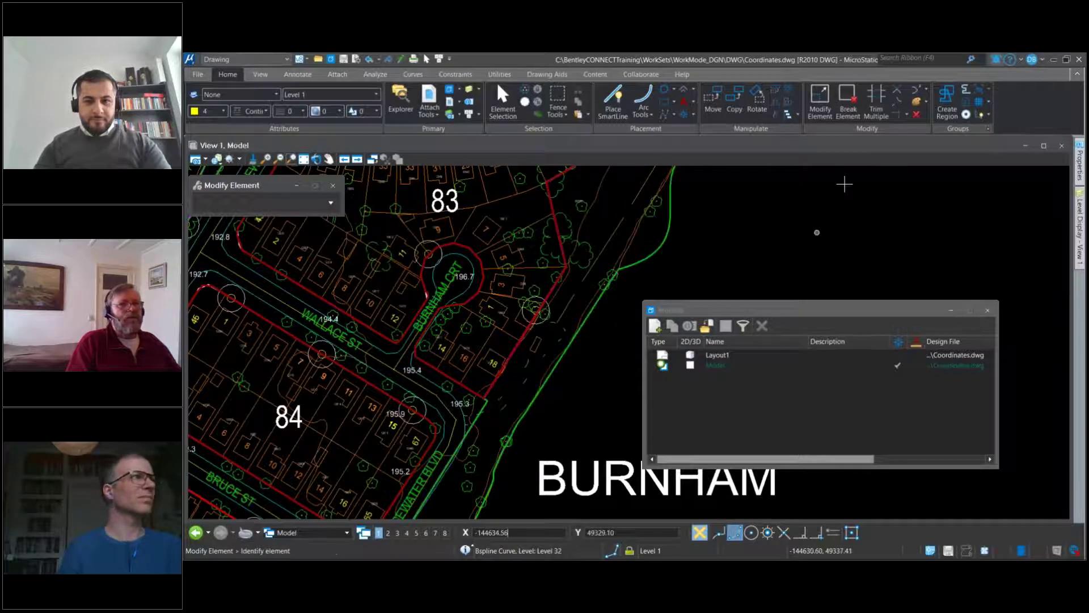
# Insert a vertex into the Level 20 line string between the trees and the green boundary curve east of Burnham Crt
pyautogui.click(916, 90)
pyautogui.scroll(2, 605, 253)
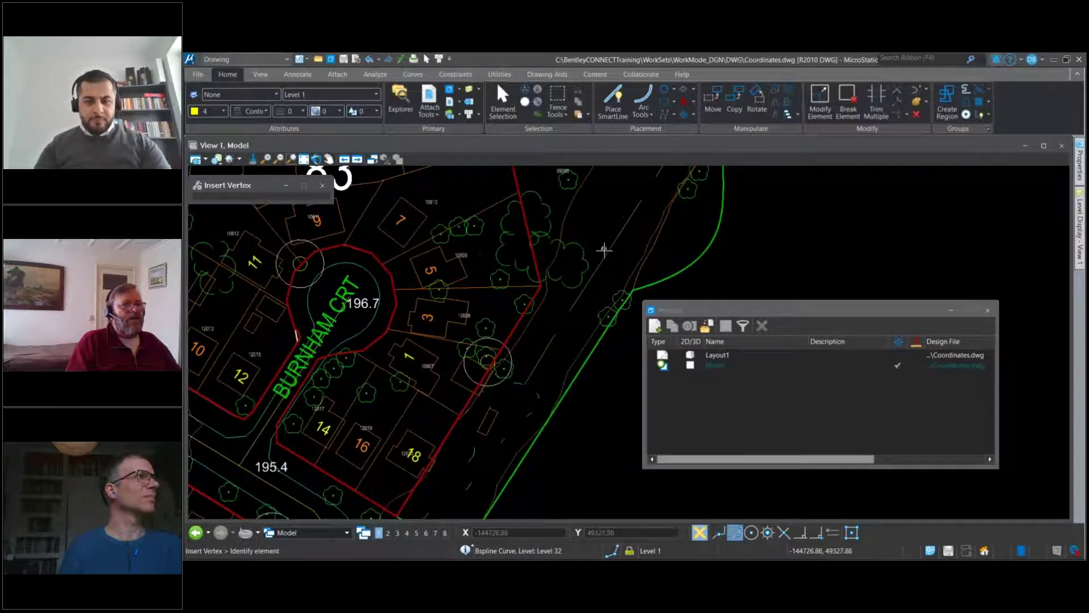
pyautogui.click(605, 254)
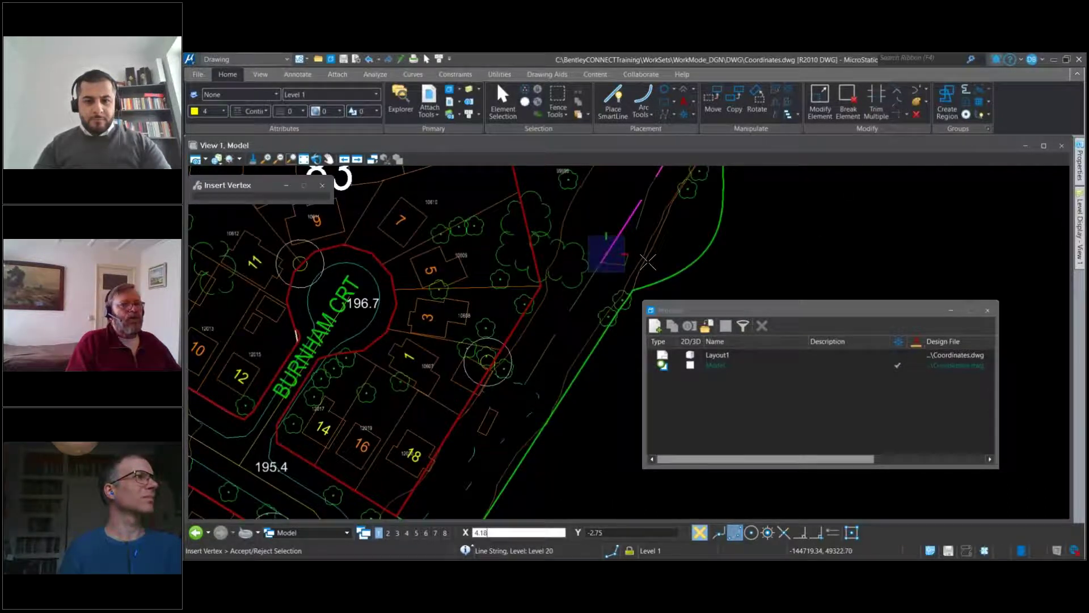
pyautogui.click(683, 244)
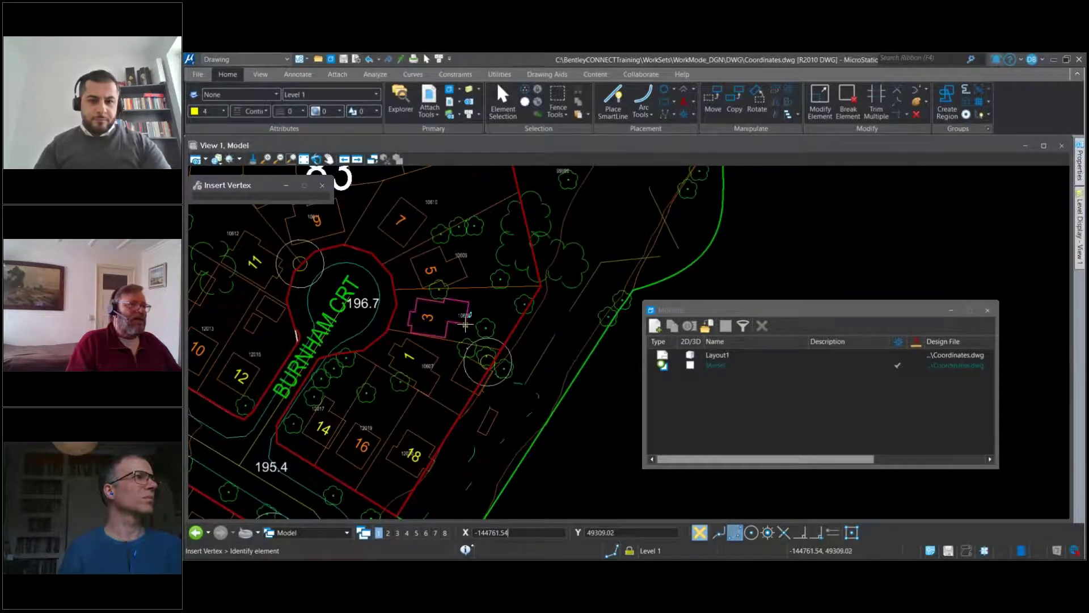
# Insert a vertex into the lower edge of house 3's outline near label 10608, forming a shallow downward notch
pyautogui.scroll(6, 465, 323)
pyautogui.click(416, 319)
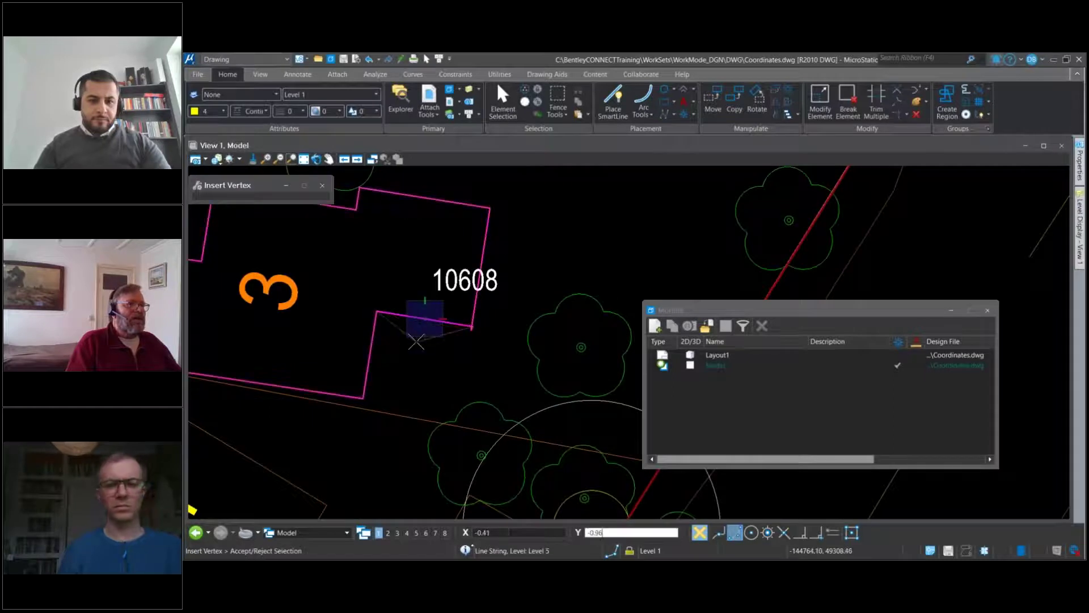
pyautogui.click(416, 341)
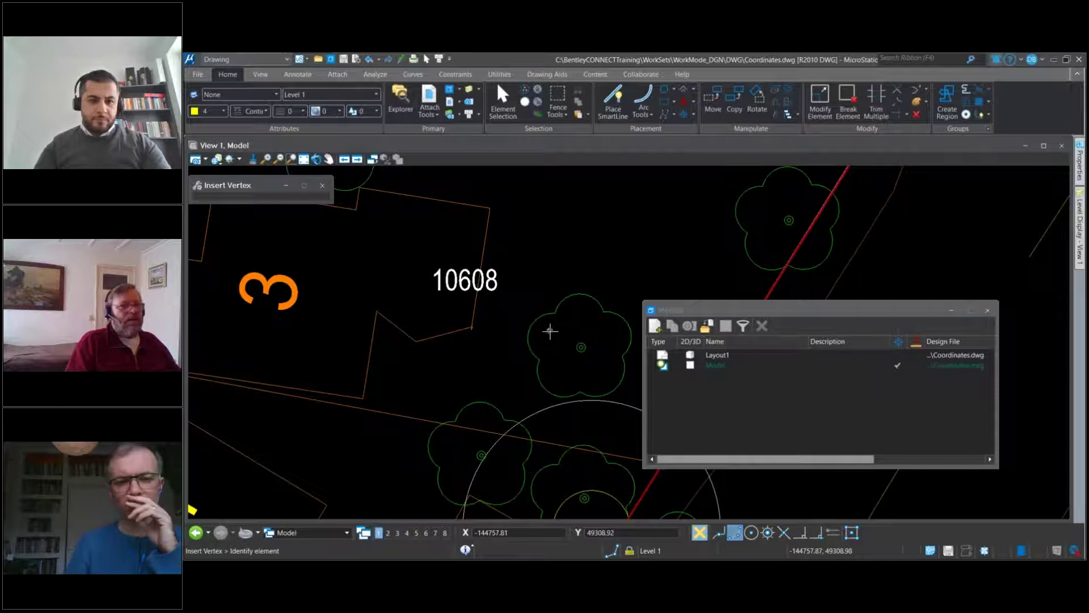
pyautogui.click(483, 381)
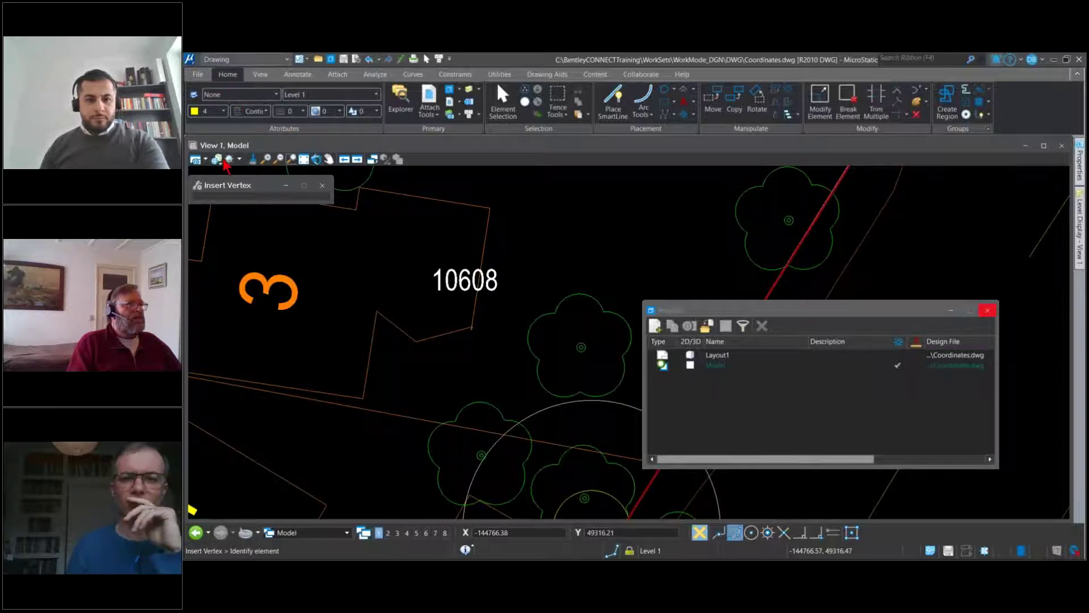
# Leave the DWG drawing and open Coordinates.dgn from the recent files of the WorkMode_DGN workset
pyautogui.click(196, 533)
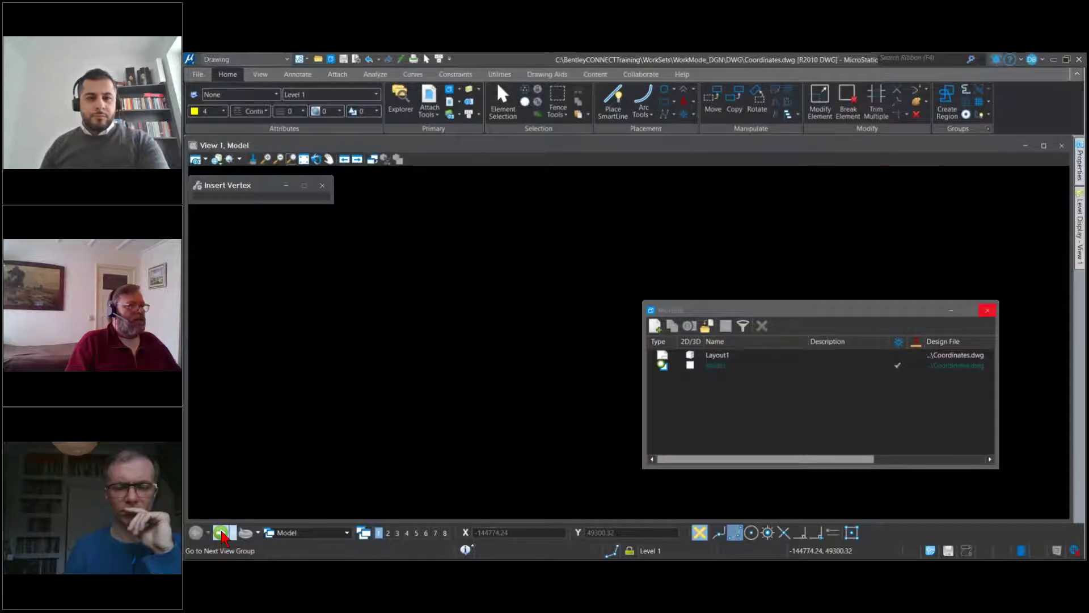
pyautogui.click(222, 533)
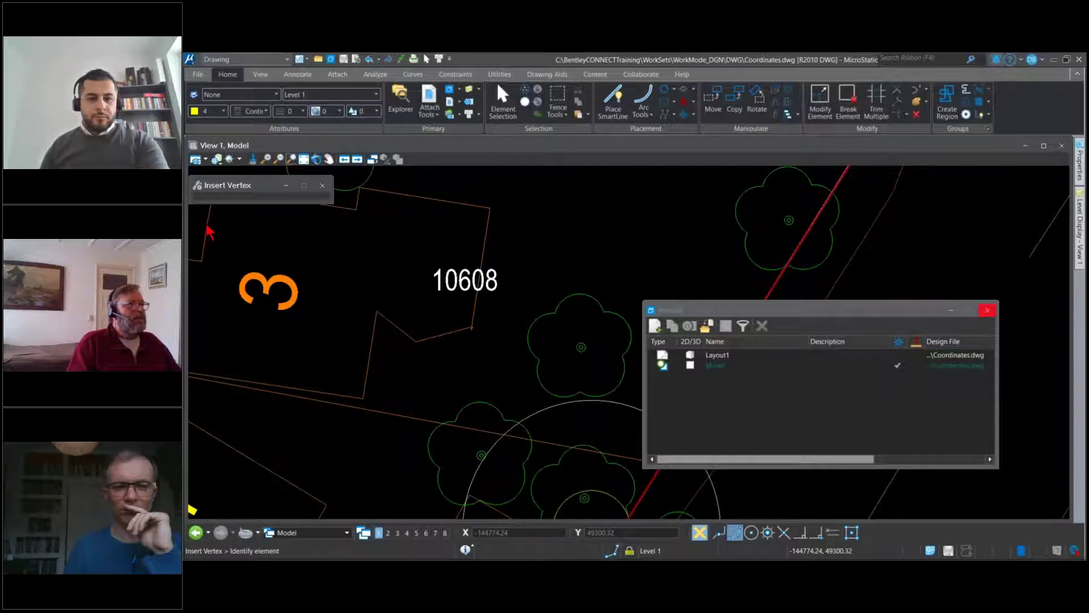
pyautogui.click(199, 74)
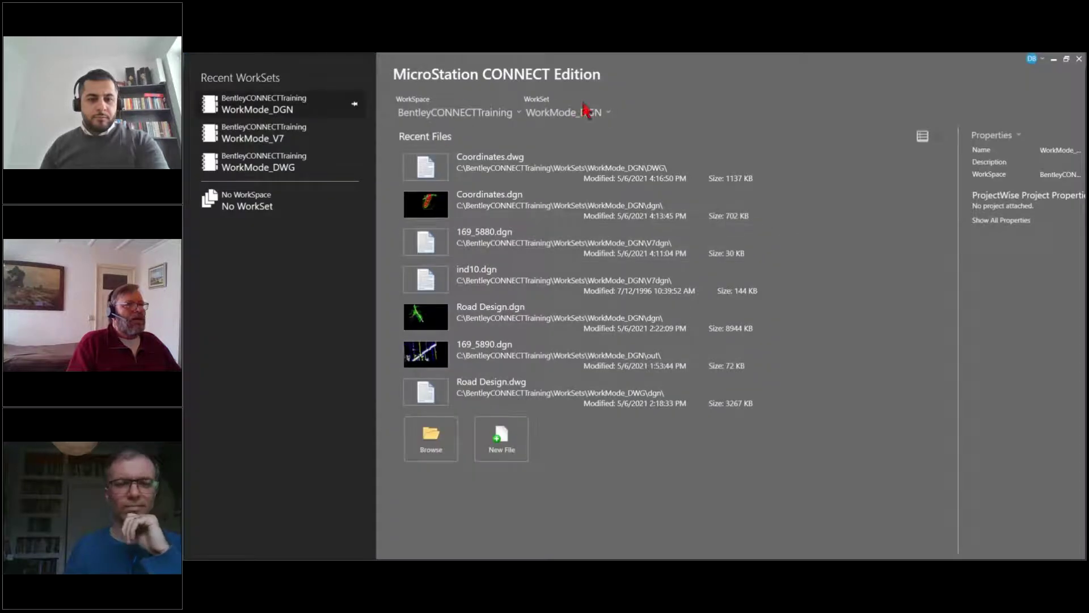
pyautogui.click(442, 204)
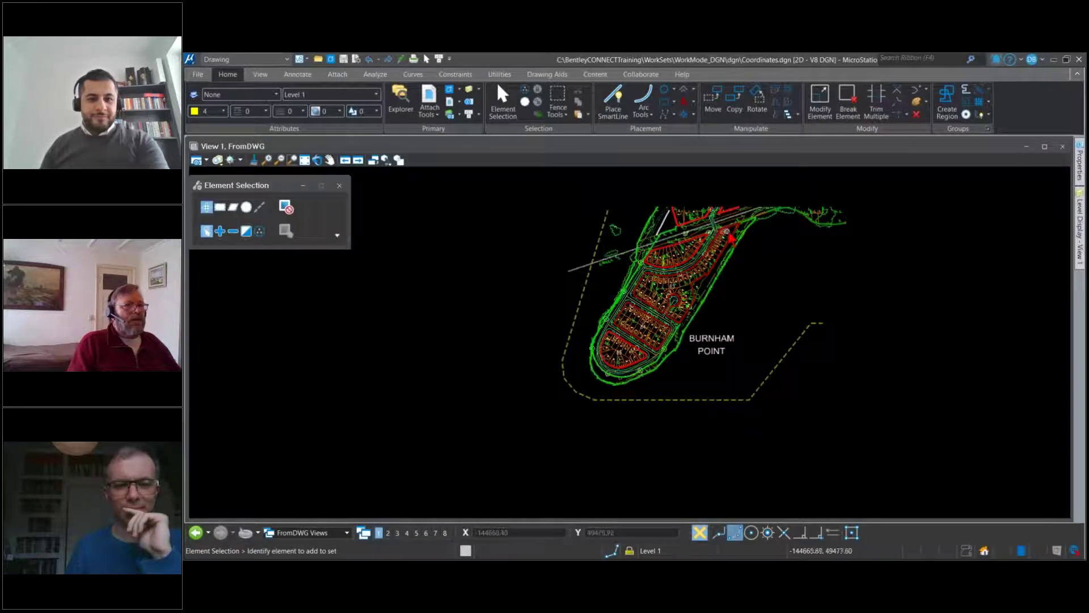
pyautogui.scroll(2, 730, 231)
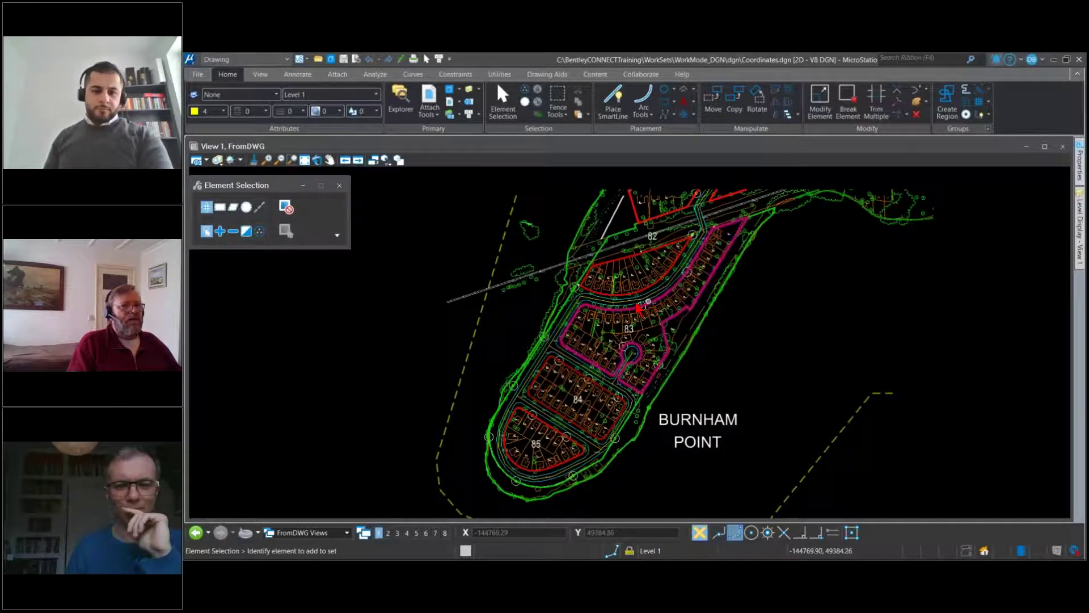
# Delete the existing FromDWG model from Coordinates.dgn
pyautogui.scroll(-2, 358, 344)
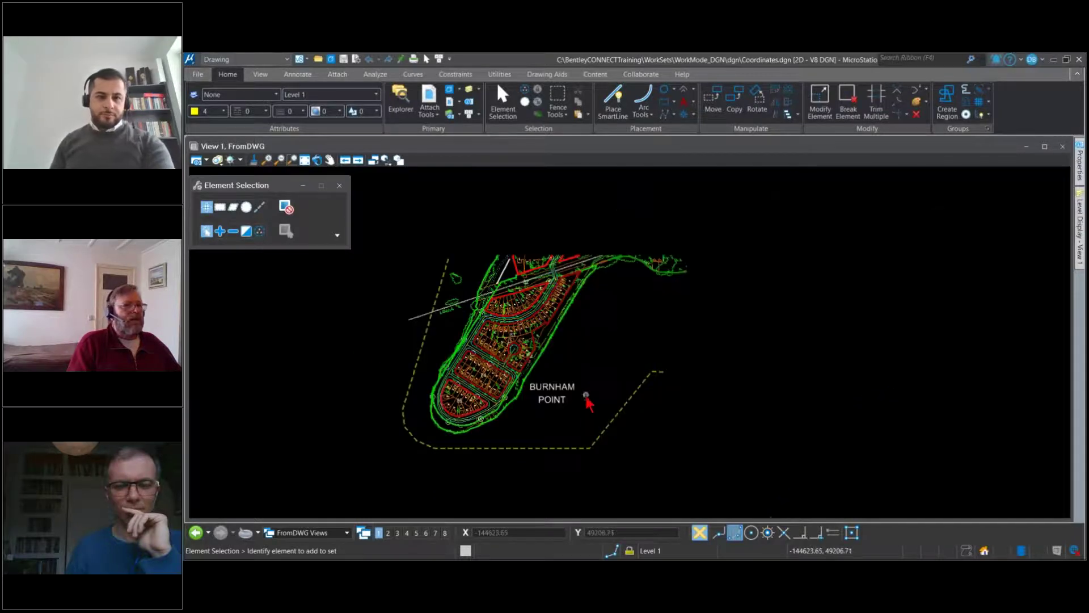
pyautogui.scroll(2, 589, 397)
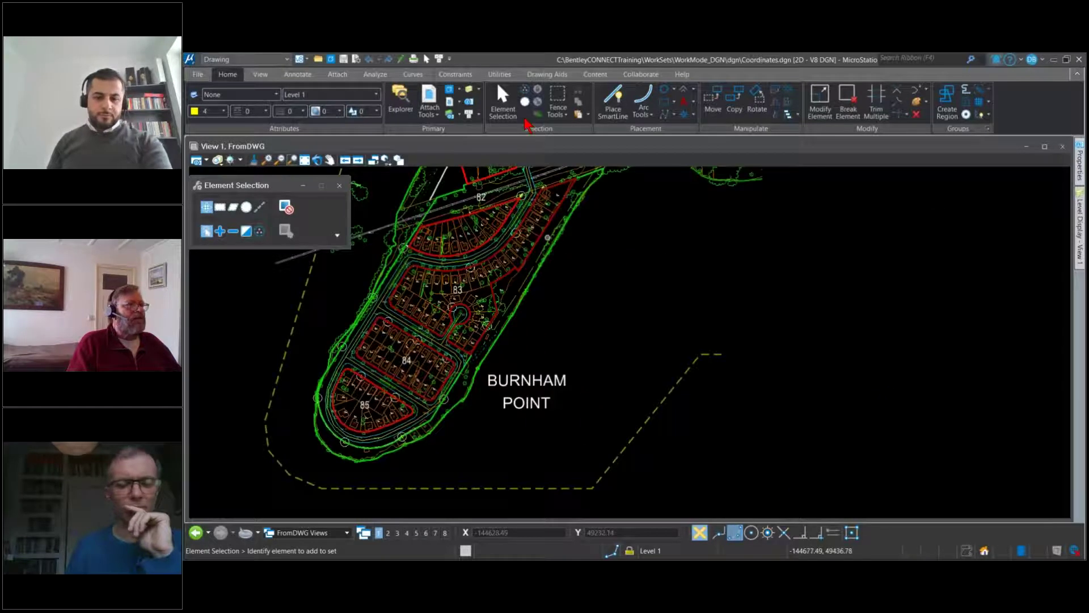
pyautogui.click(449, 89)
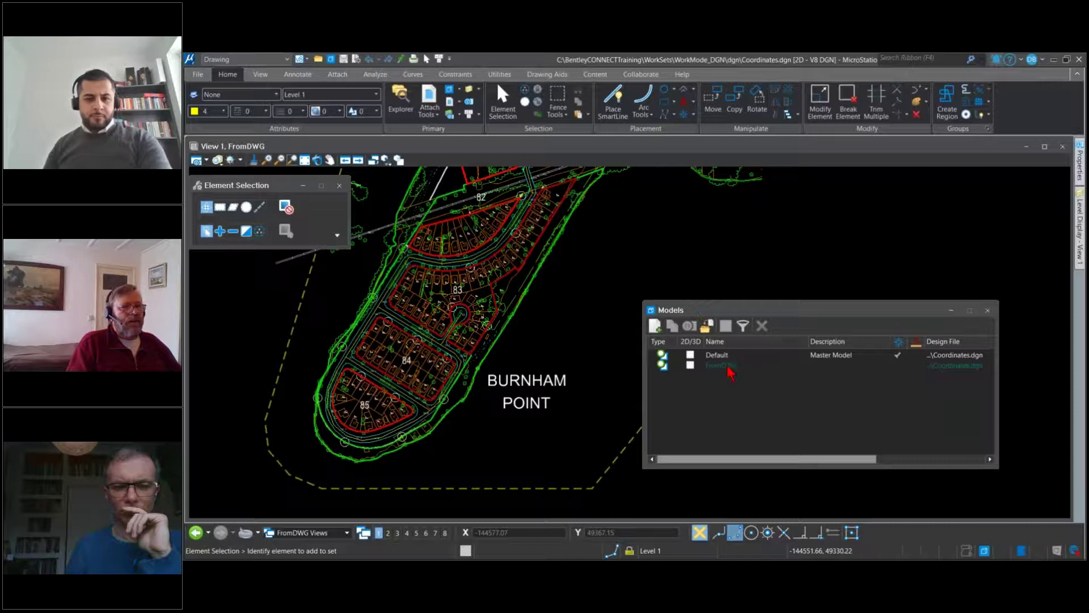
pyautogui.click(728, 366)
pyautogui.click(762, 325)
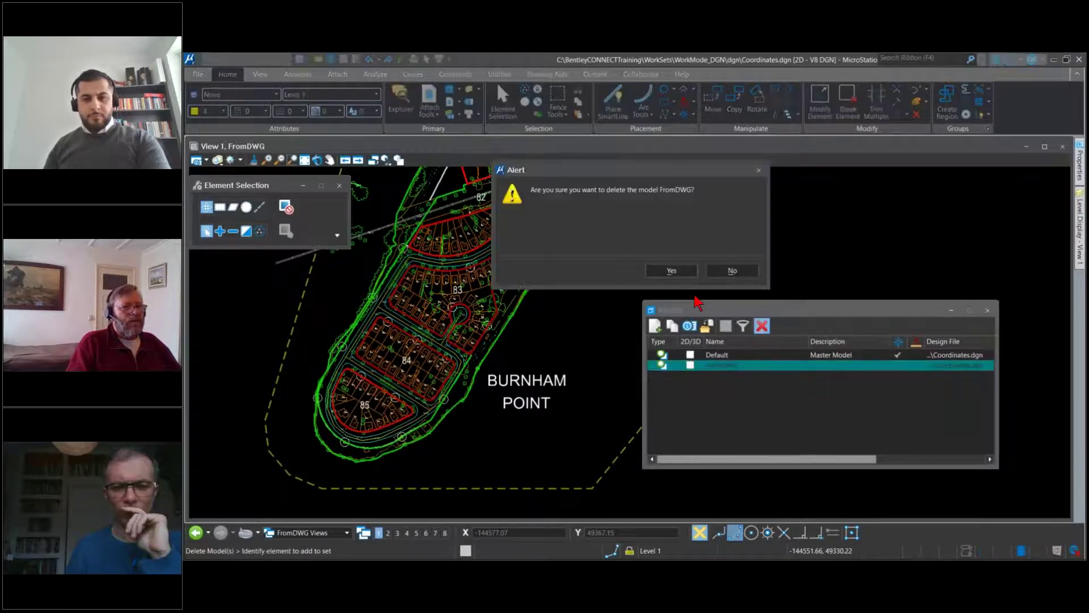
pyautogui.click(672, 270)
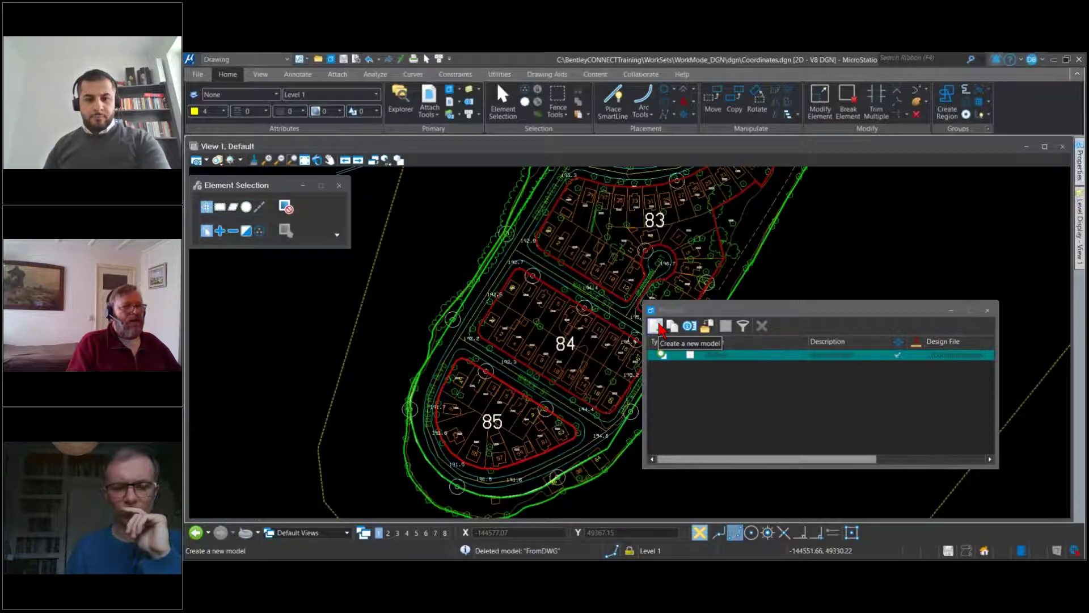
# Import the 2D design model named Model from Coordinates.dwg in the WorkMode_DGN\DWG folder
pyautogui.click(657, 326)
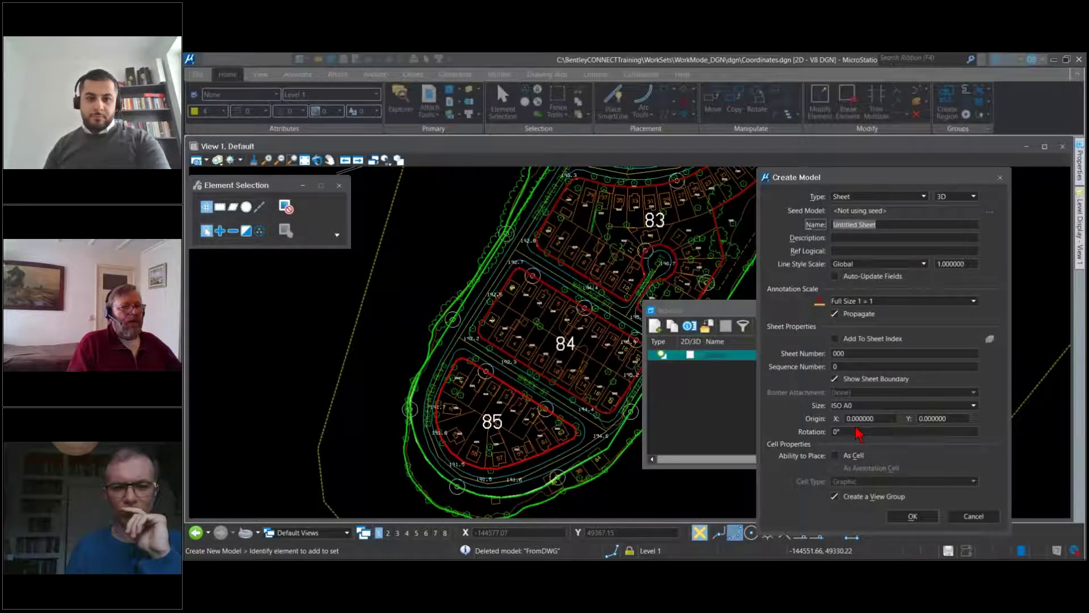
pyautogui.click(973, 517)
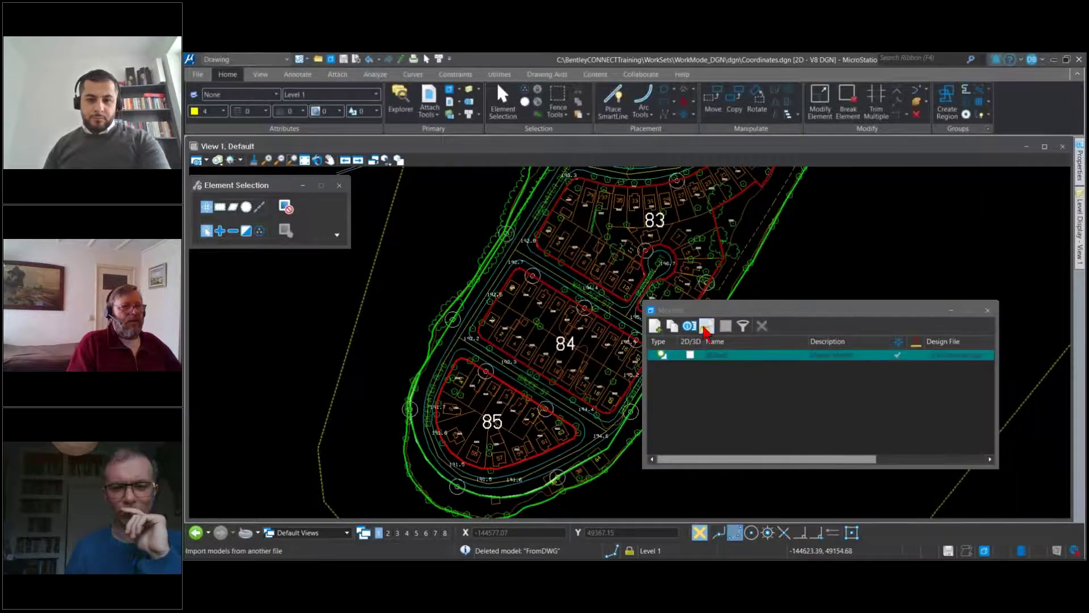
pyautogui.click(706, 328)
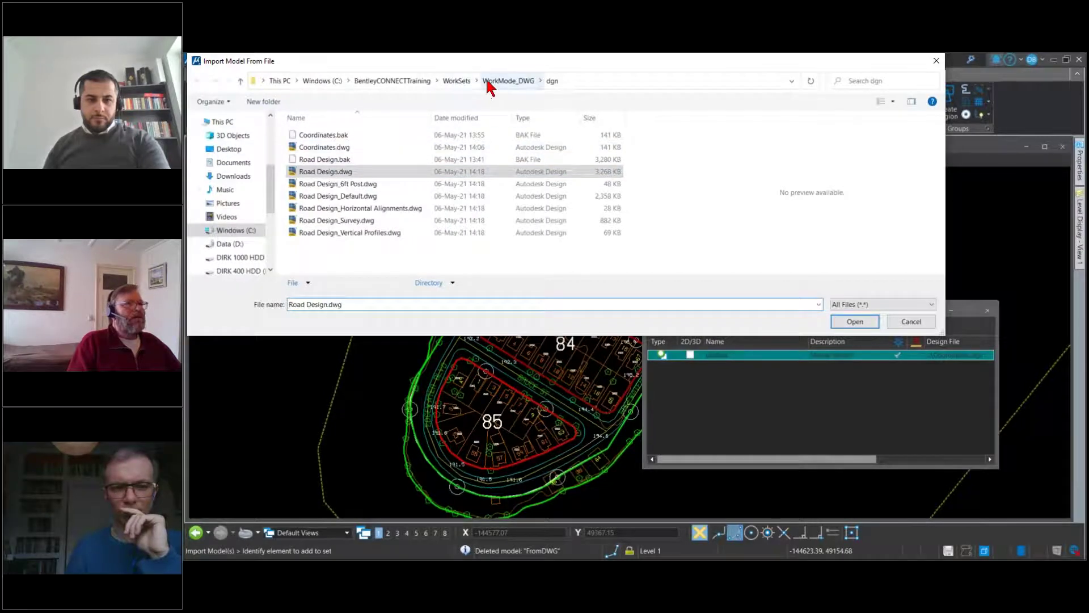
pyautogui.click(457, 80)
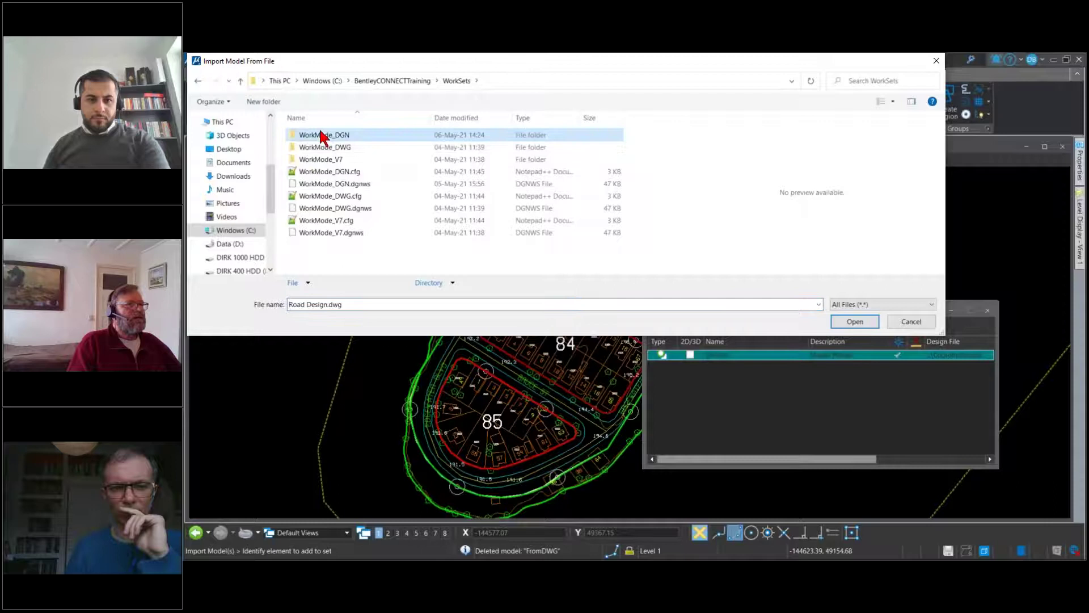
pyautogui.doubleClick(321, 137)
pyautogui.doubleClick(314, 145)
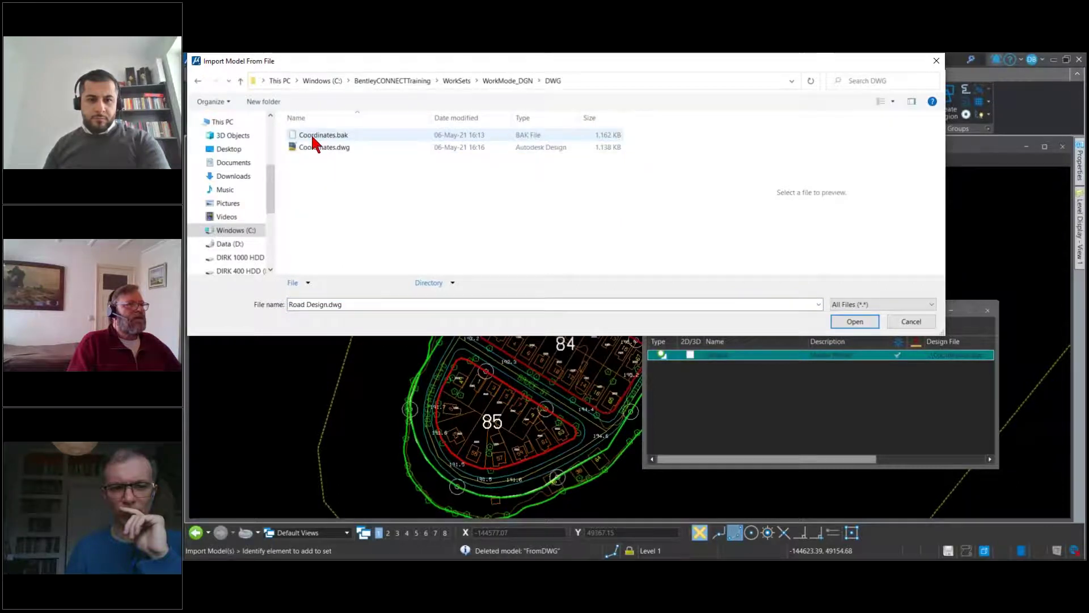
pyautogui.doubleClick(312, 147)
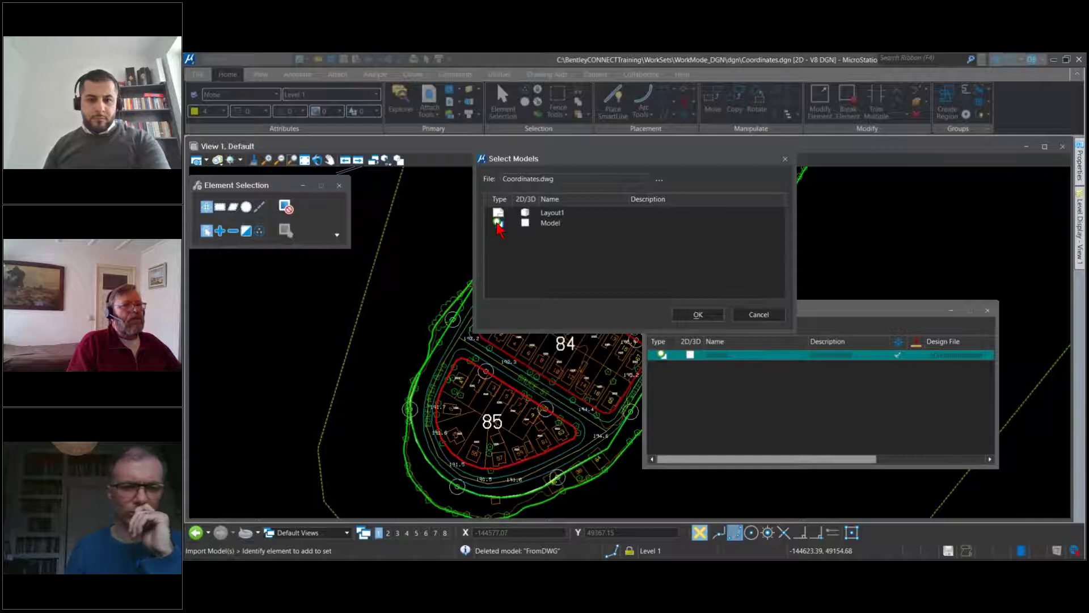
pyautogui.click(499, 224)
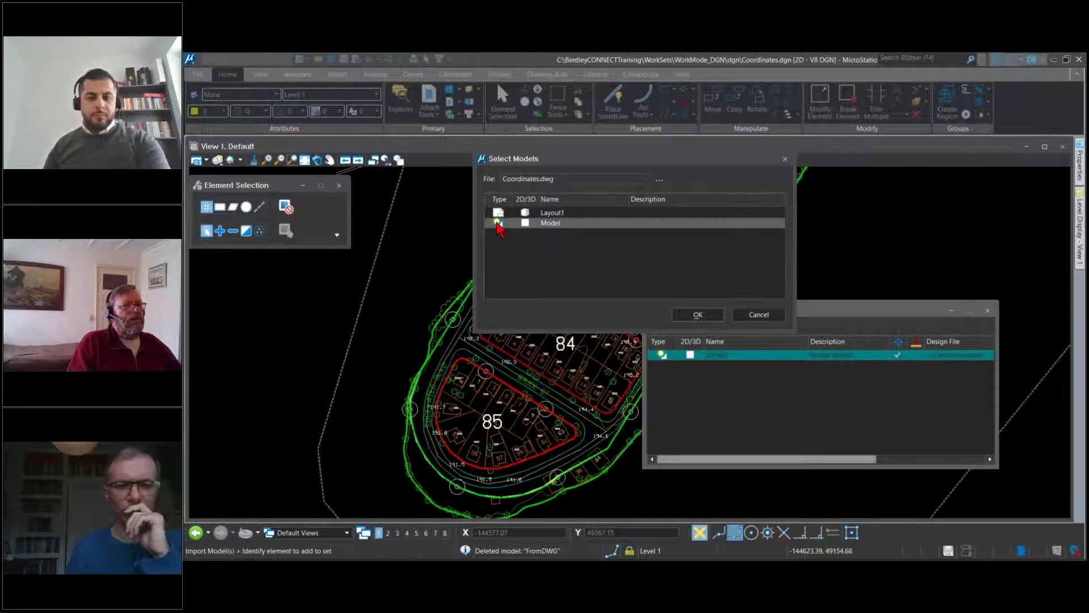
pyautogui.click(698, 315)
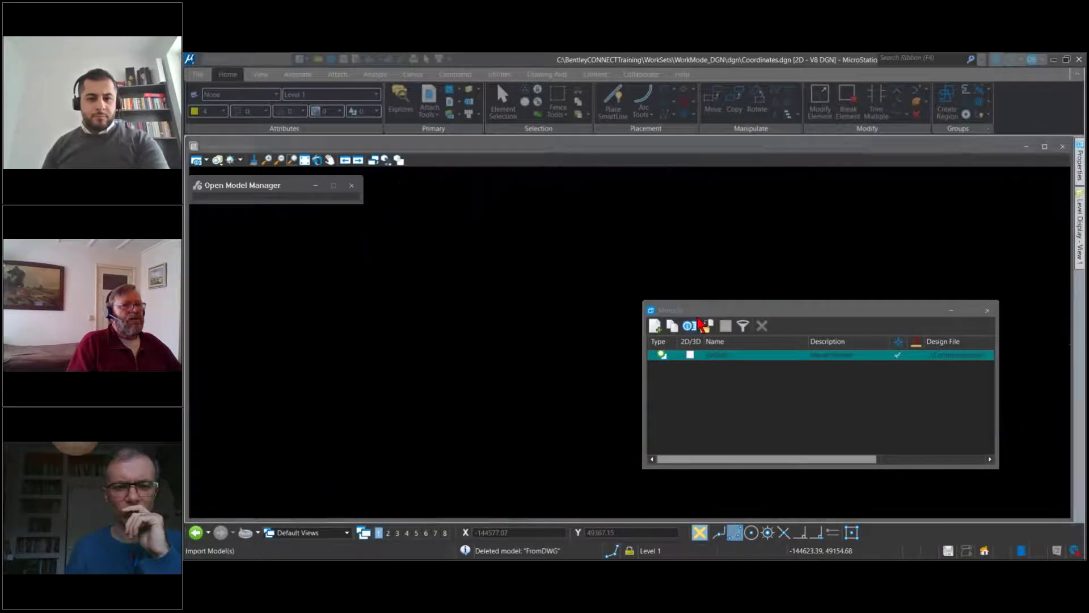
# Check the imported drawing around Burnham Point, then delete the imported model named Model from the file
pyautogui.scroll(-6, 473, 306)
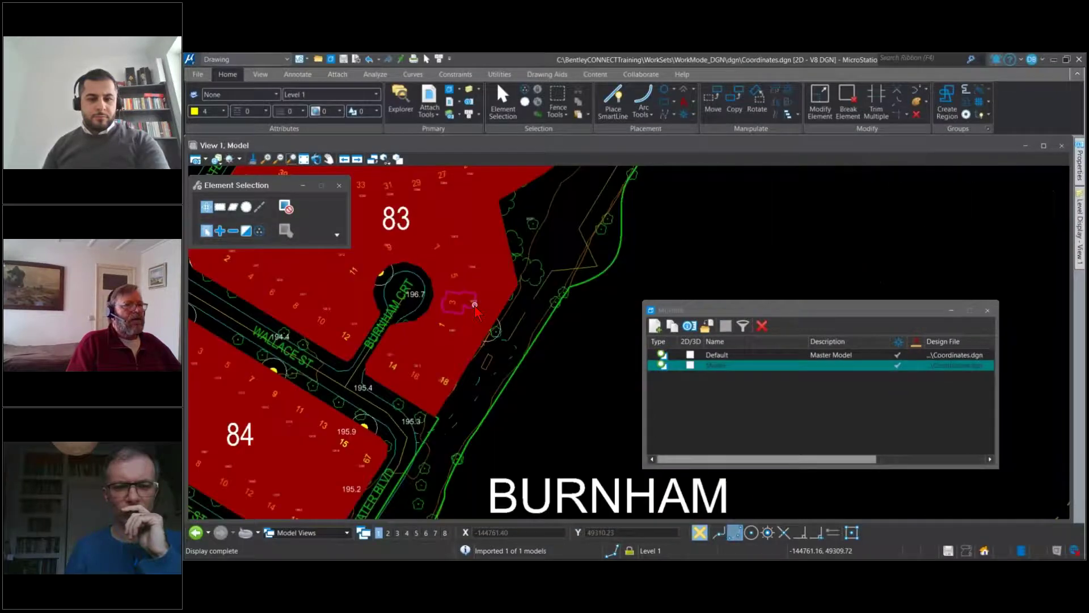
pyautogui.scroll(2, 518, 386)
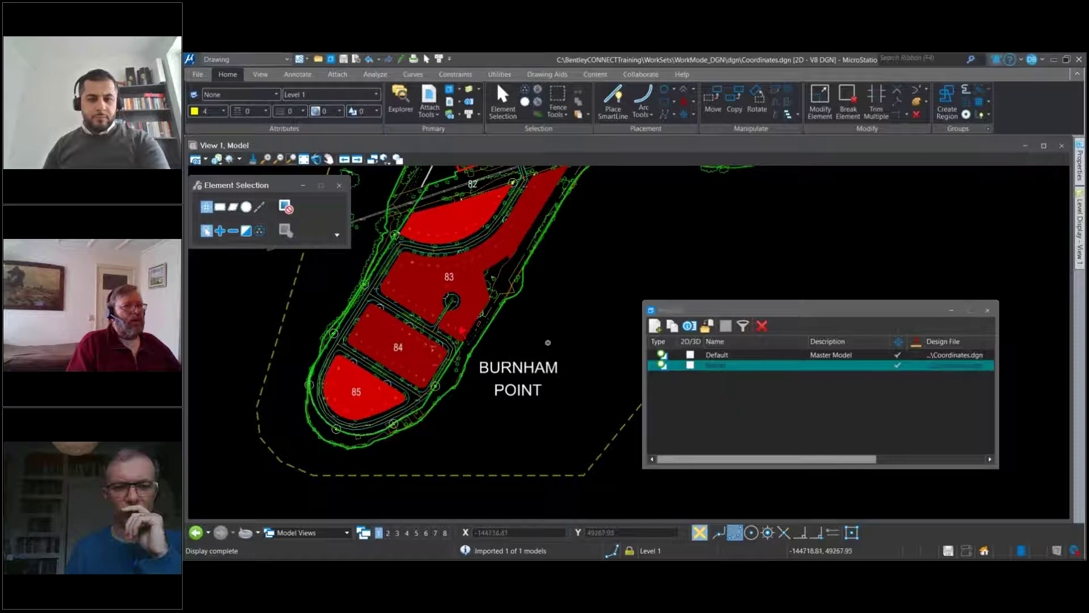
pyautogui.scroll(2, 346, 292)
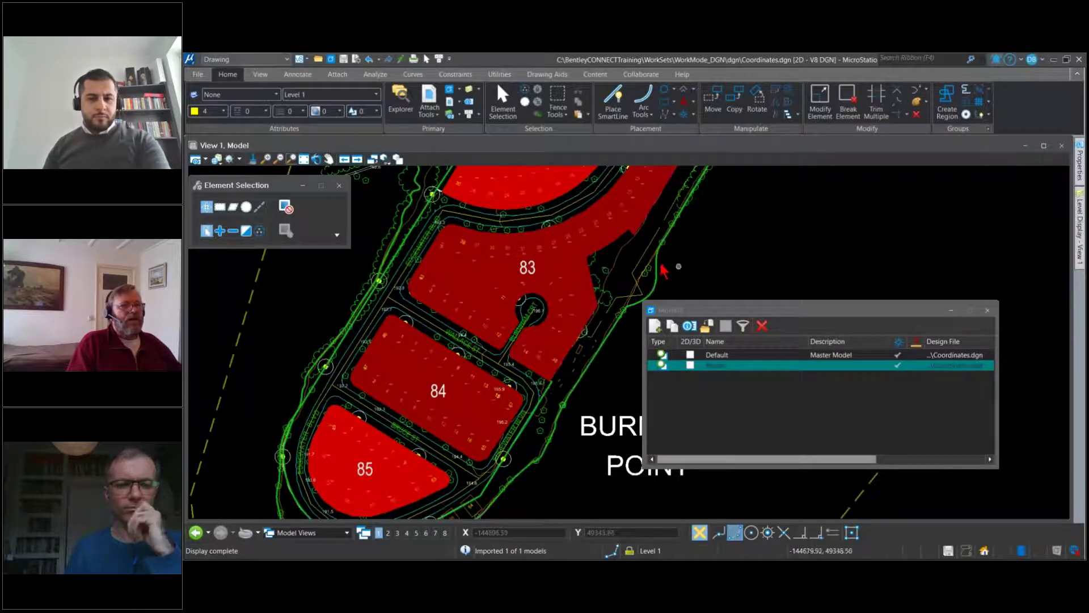
pyautogui.click(660, 366)
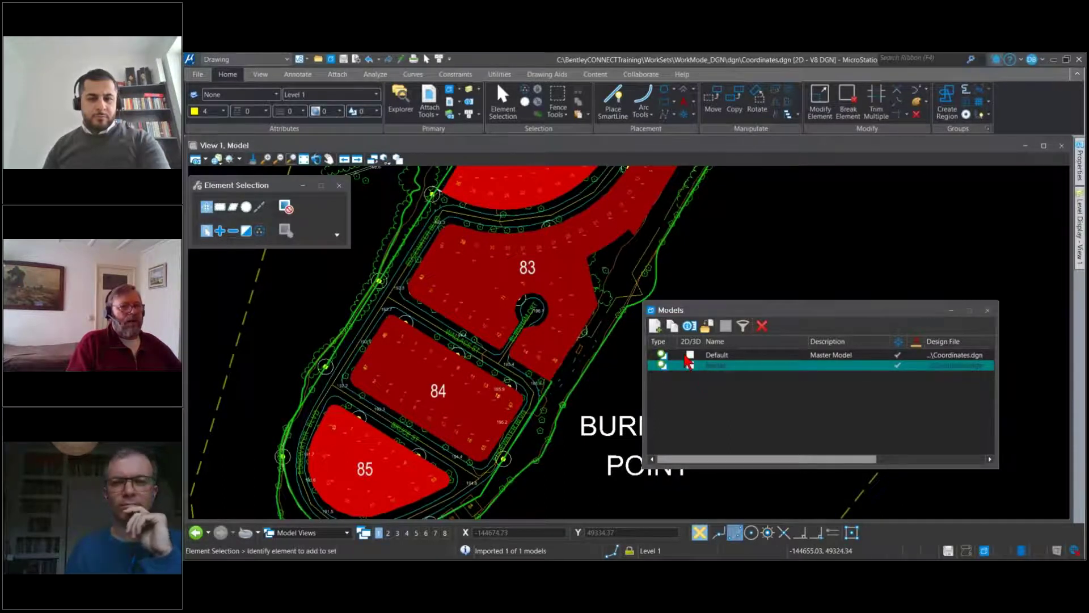
pyautogui.click(762, 327)
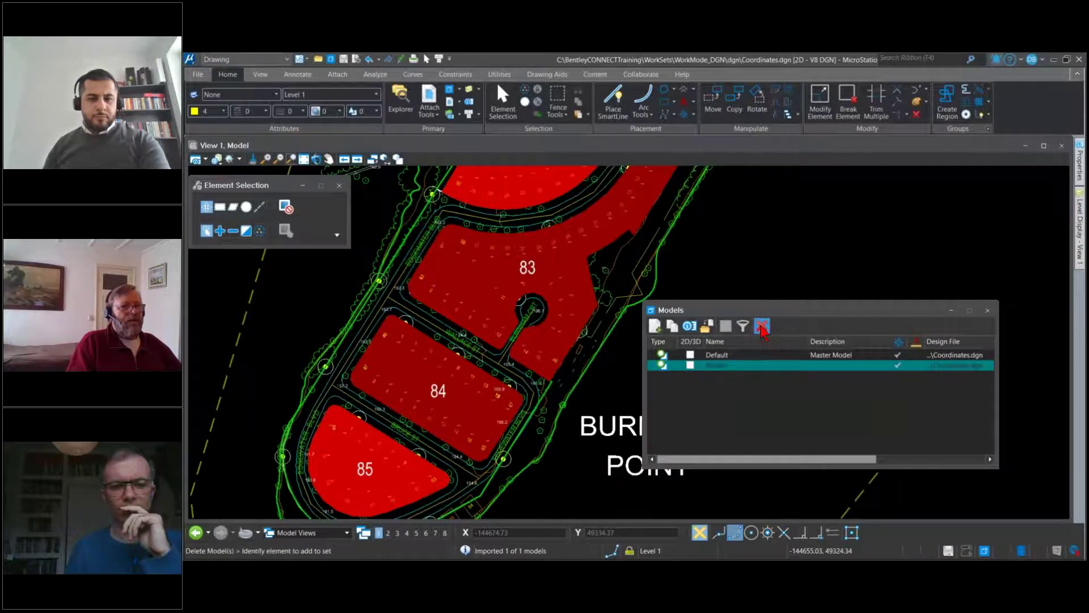
pyautogui.click(670, 271)
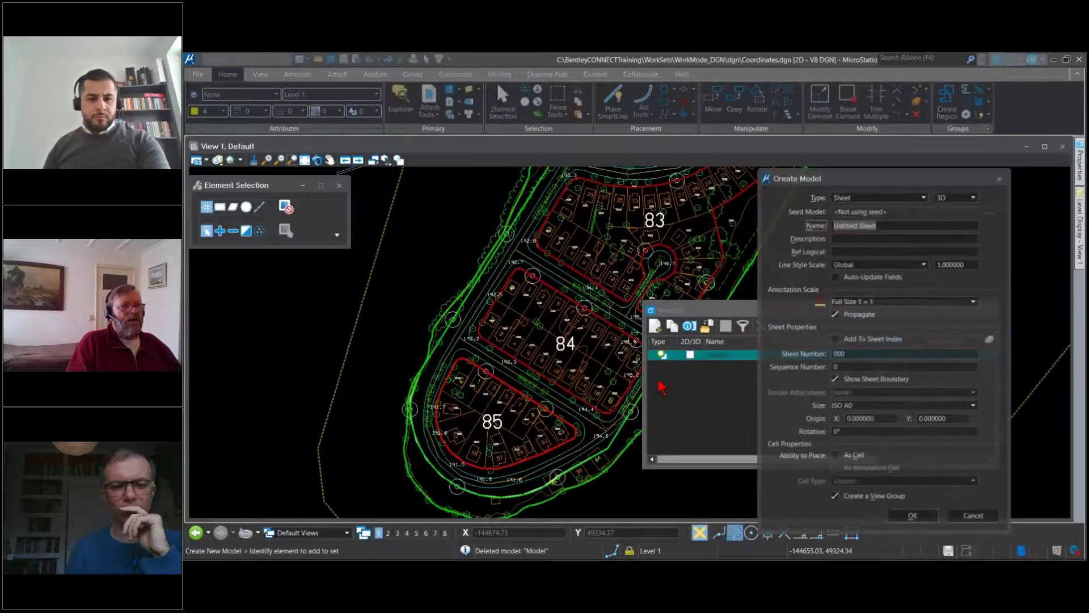
# Create a new 2D design model named FromDWG without a seed model
pyautogui.click(910, 199)
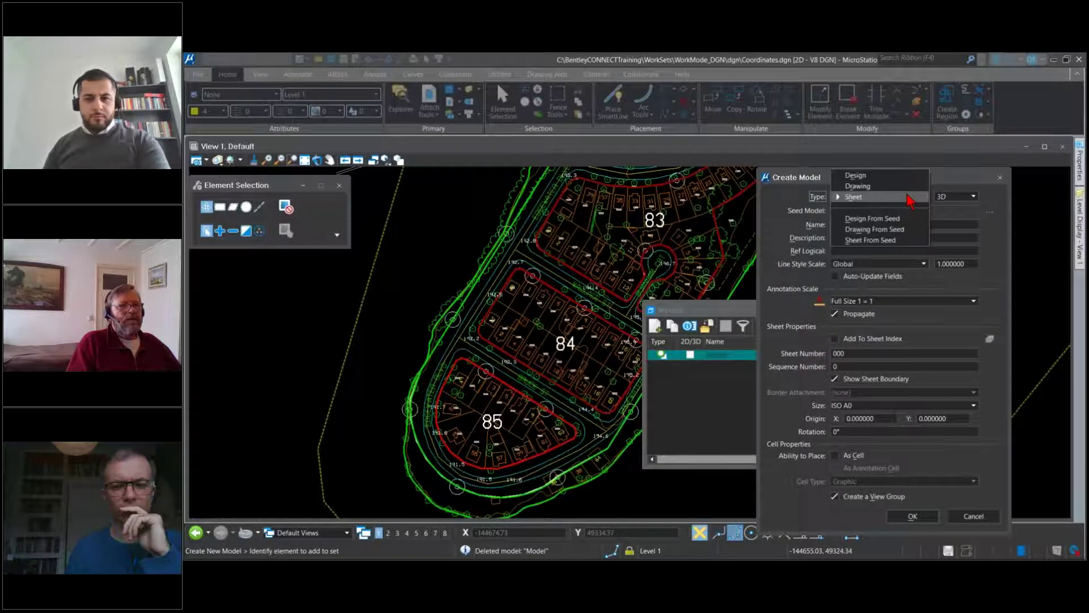
pyautogui.click(880, 175)
pyautogui.click(968, 197)
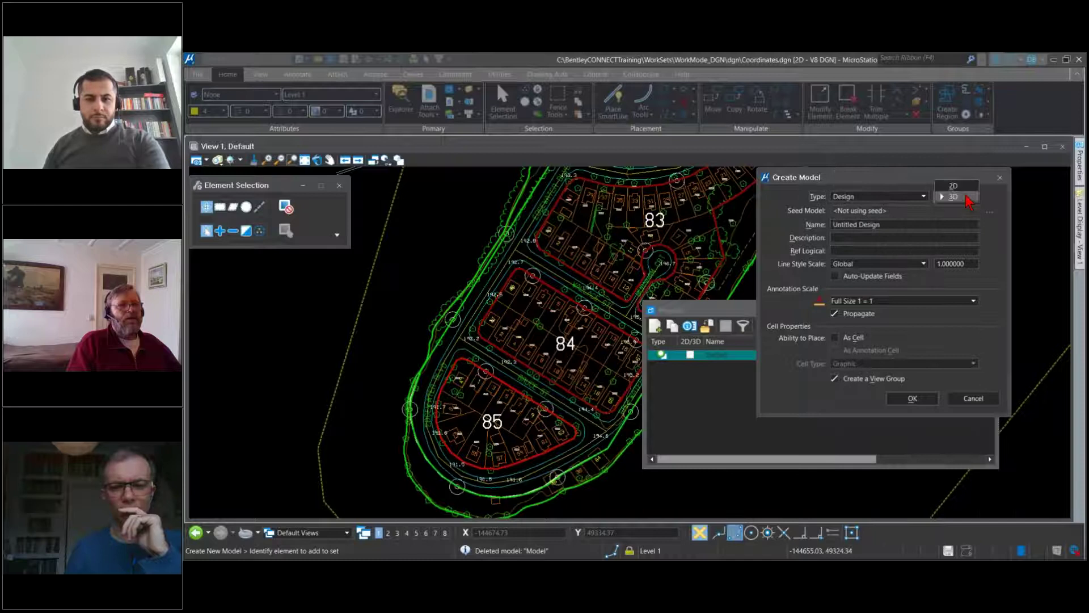
pyautogui.click(954, 186)
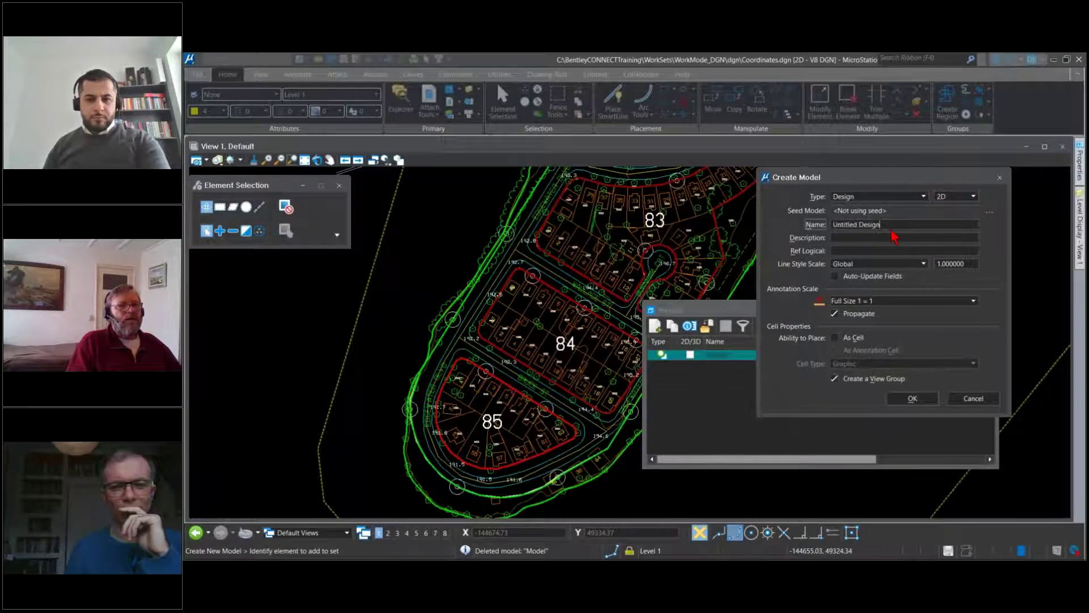
pyautogui.moveTo(893, 236); pyautogui.dragTo(817, 227)
pyautogui.write('IsomDWG')
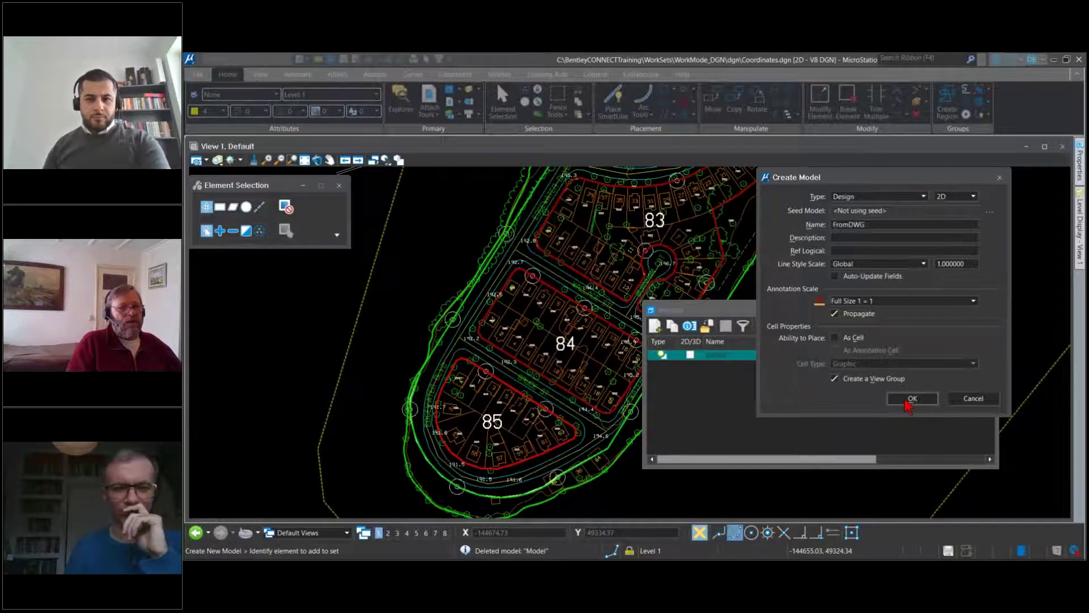
pyautogui.click(912, 399)
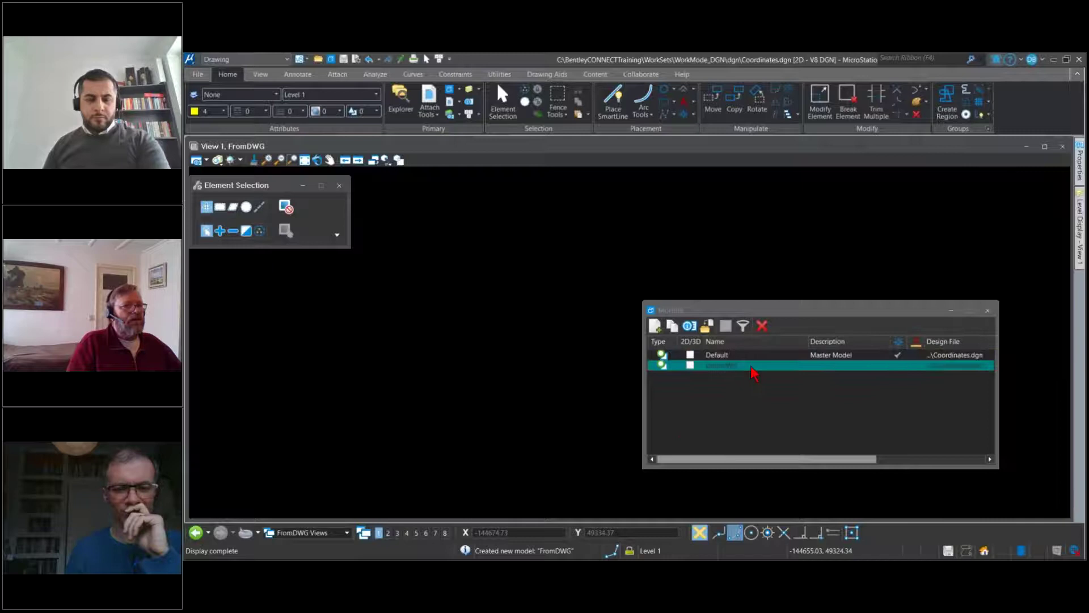
# Import Coordinates.dwg as a DWG file into the FromDWG model and fit the view to it
pyautogui.click(198, 75)
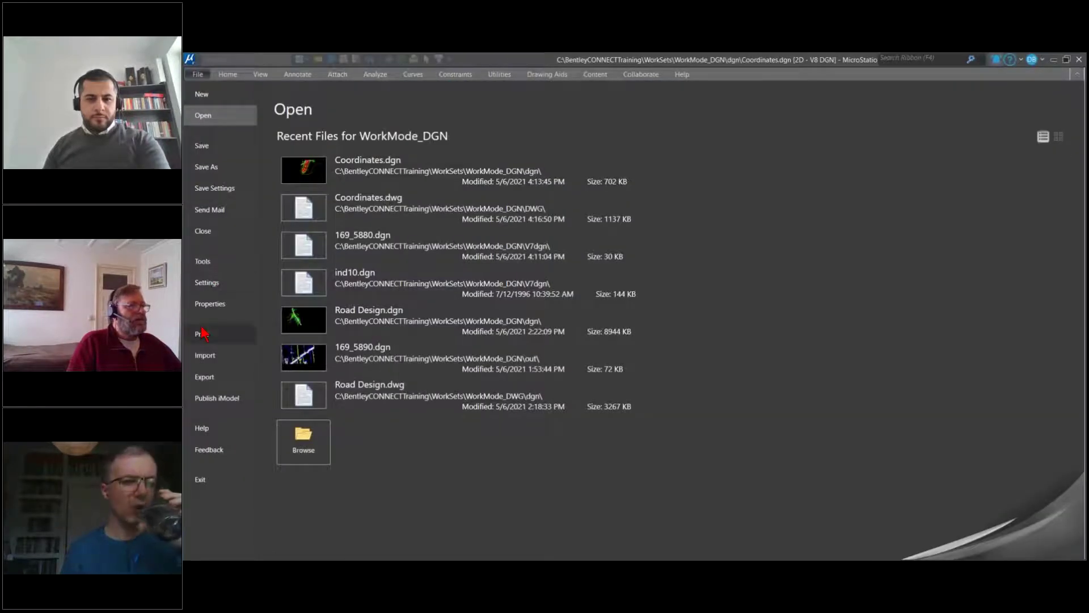
pyautogui.click(203, 358)
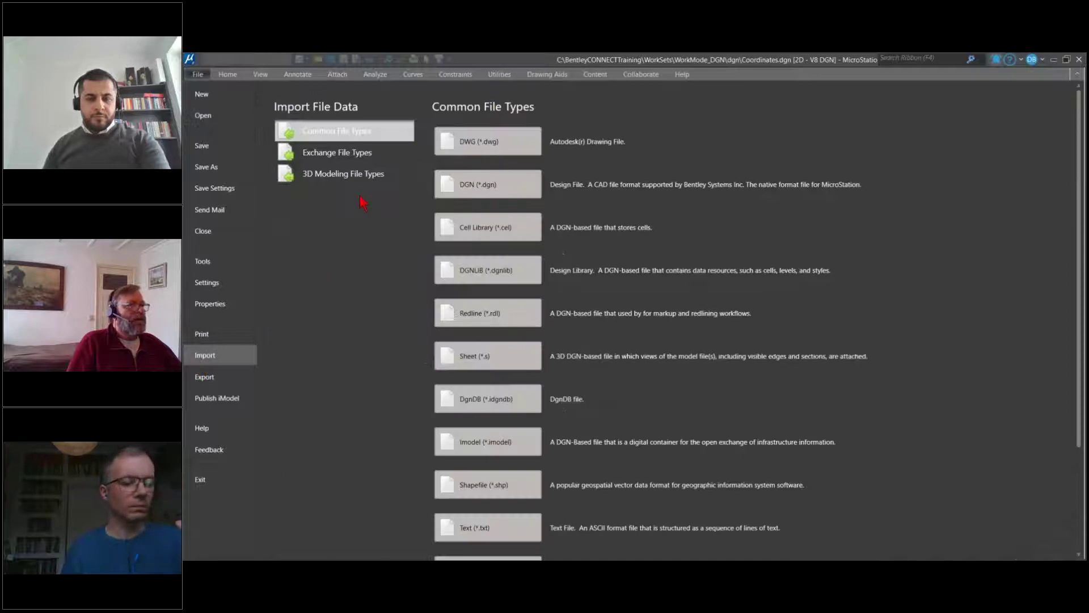
pyautogui.click(465, 142)
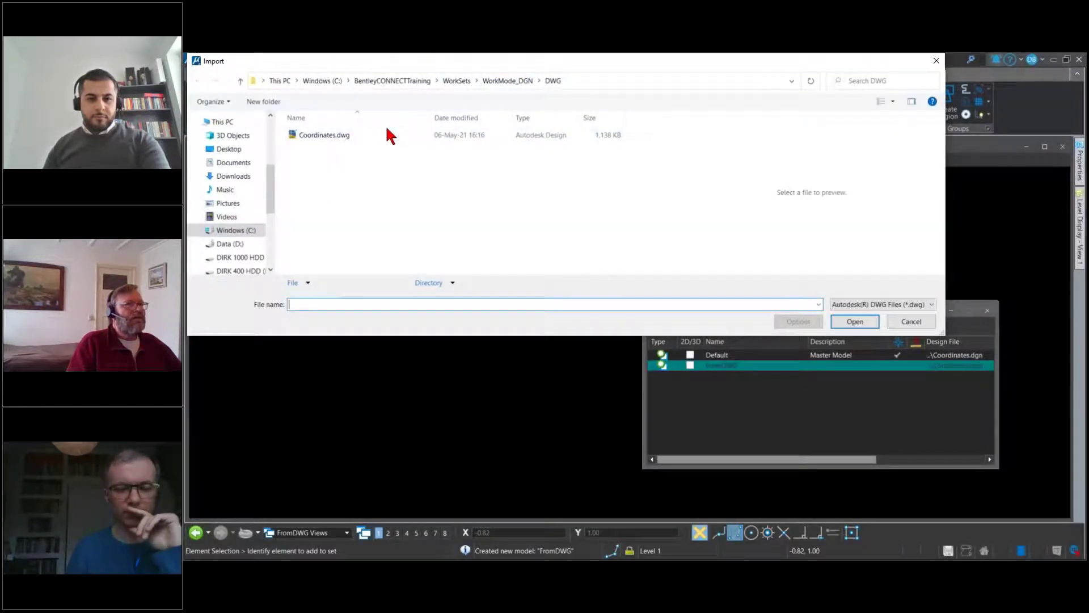
pyautogui.doubleClick(312, 136)
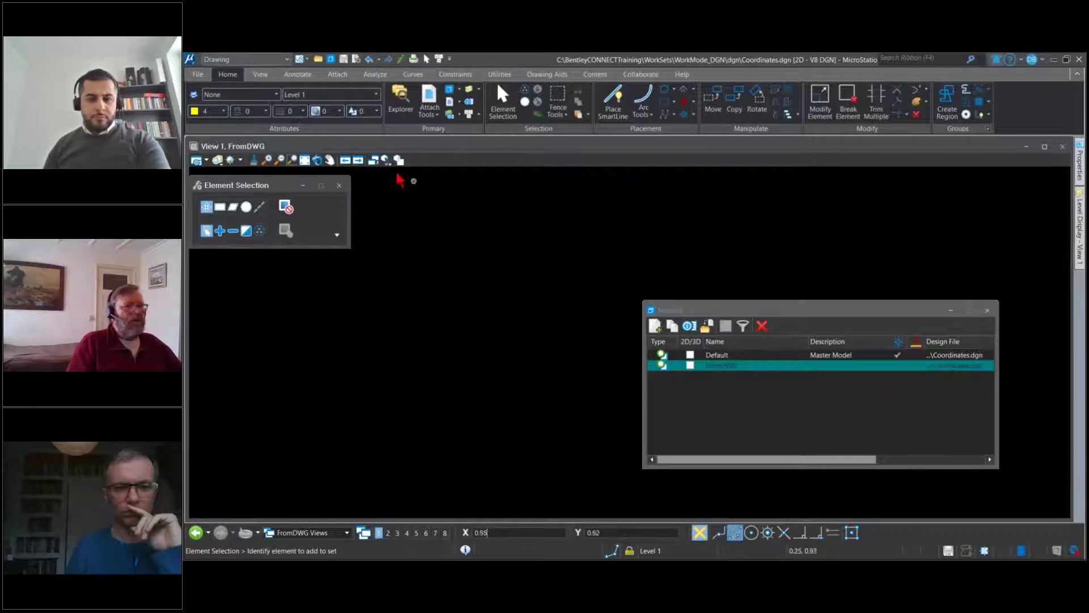
pyautogui.click(305, 161)
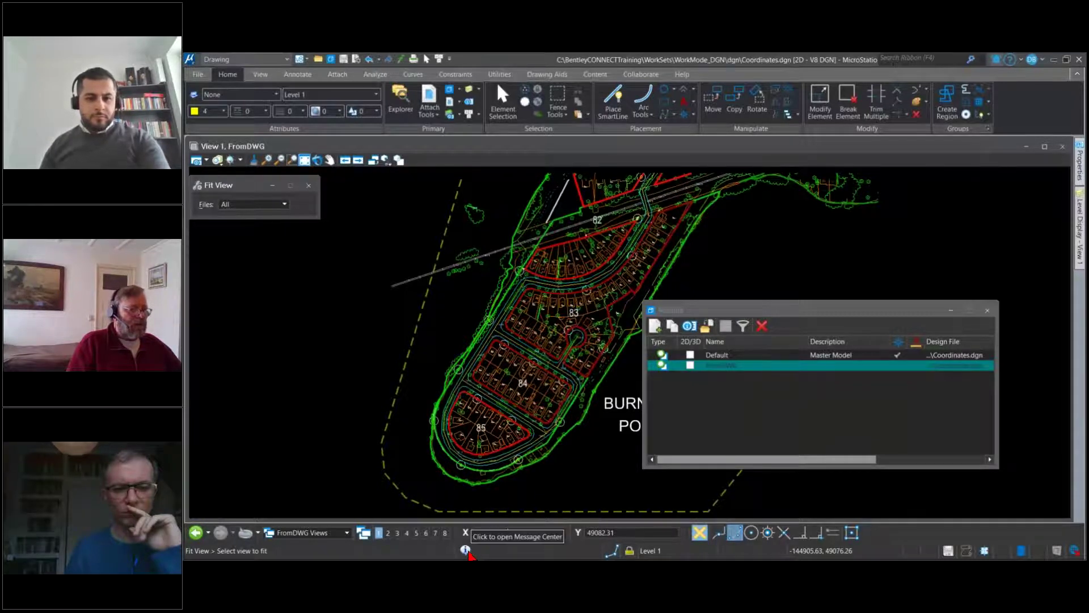
# Try Modify Element on the Level 37 line string beside house 13
pyautogui.press('ctrl')
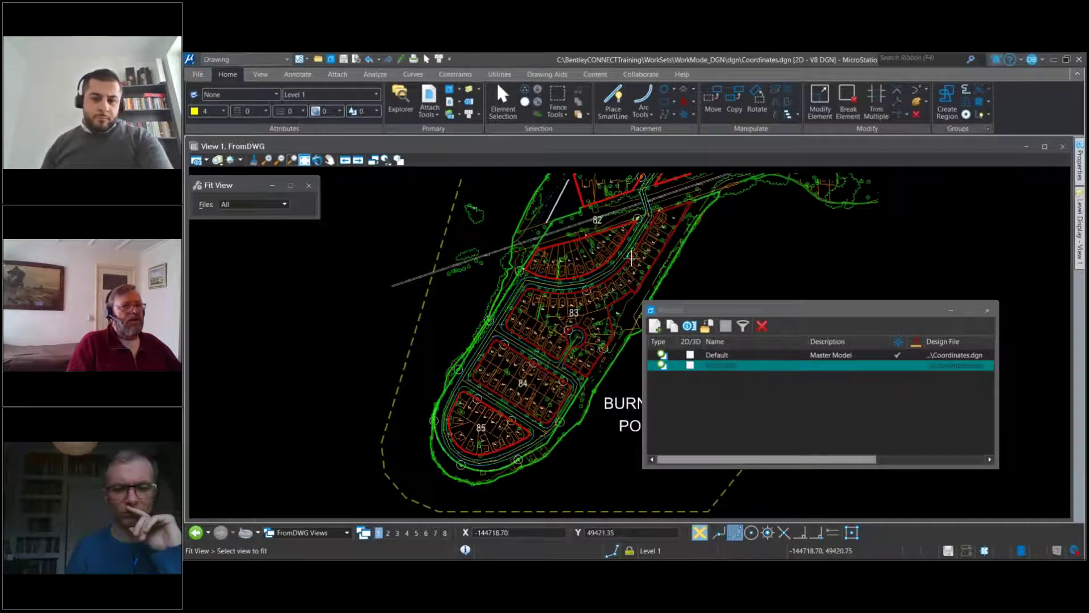
pyautogui.press('Escape')
pyautogui.scroll(5, 626, 261)
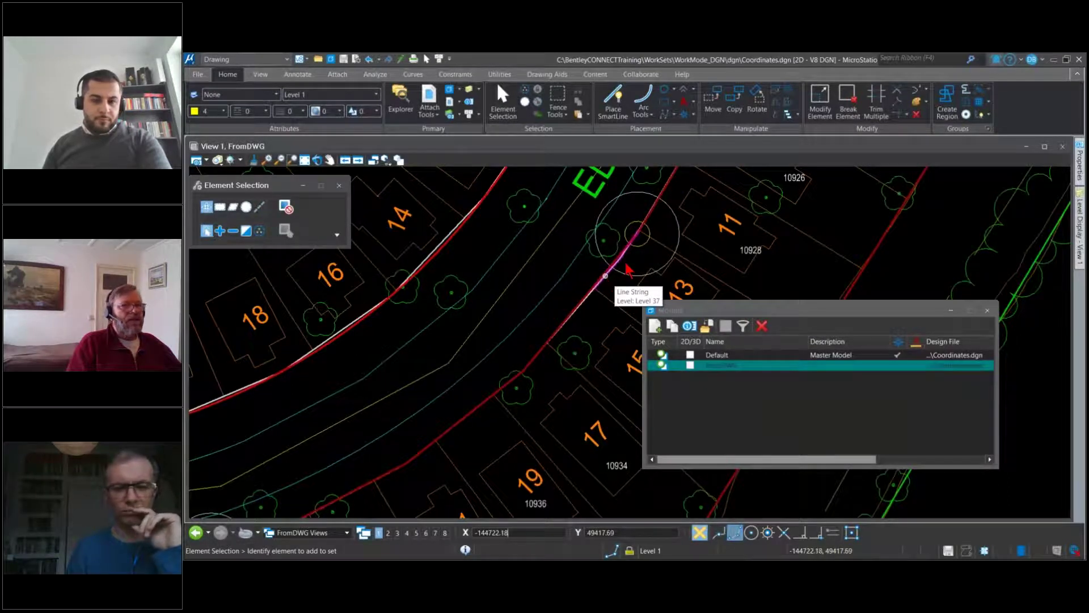
pyautogui.click(820, 101)
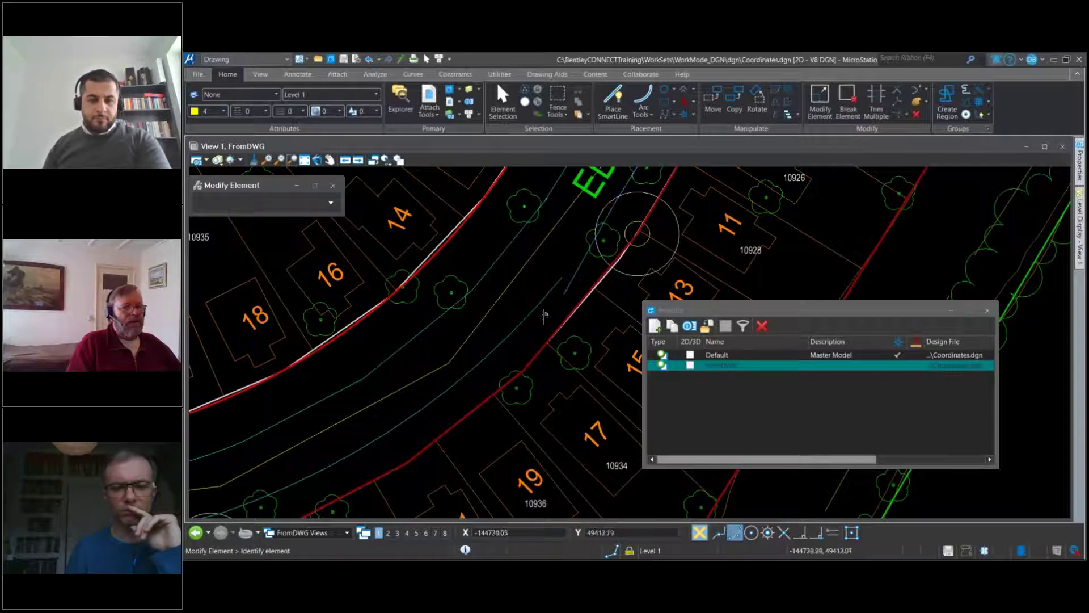
# Create another 2D design model named useRef
pyautogui.click(655, 328)
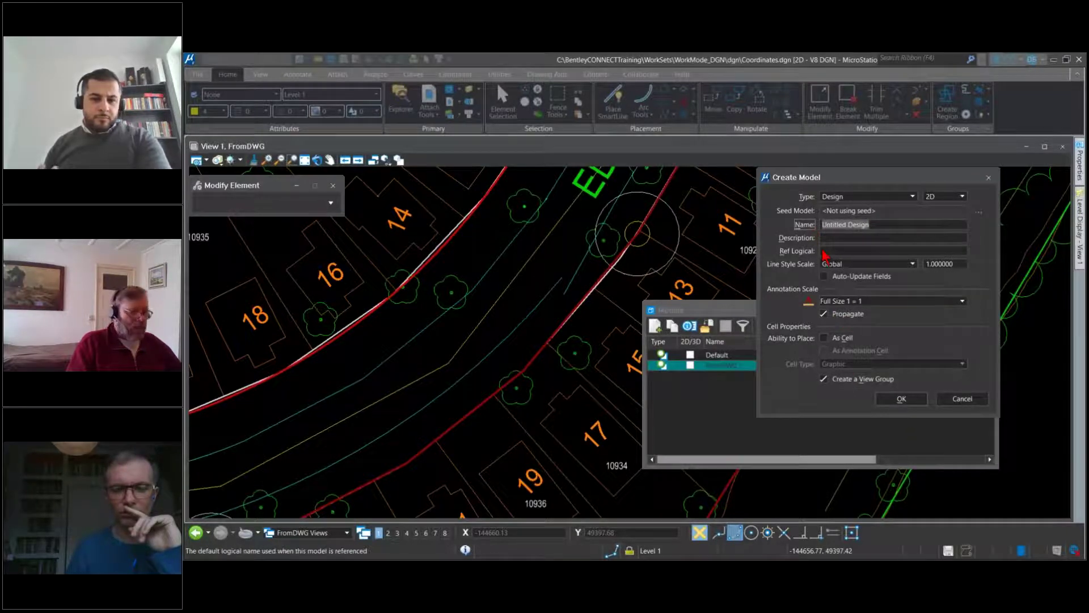
pyautogui.write('user')
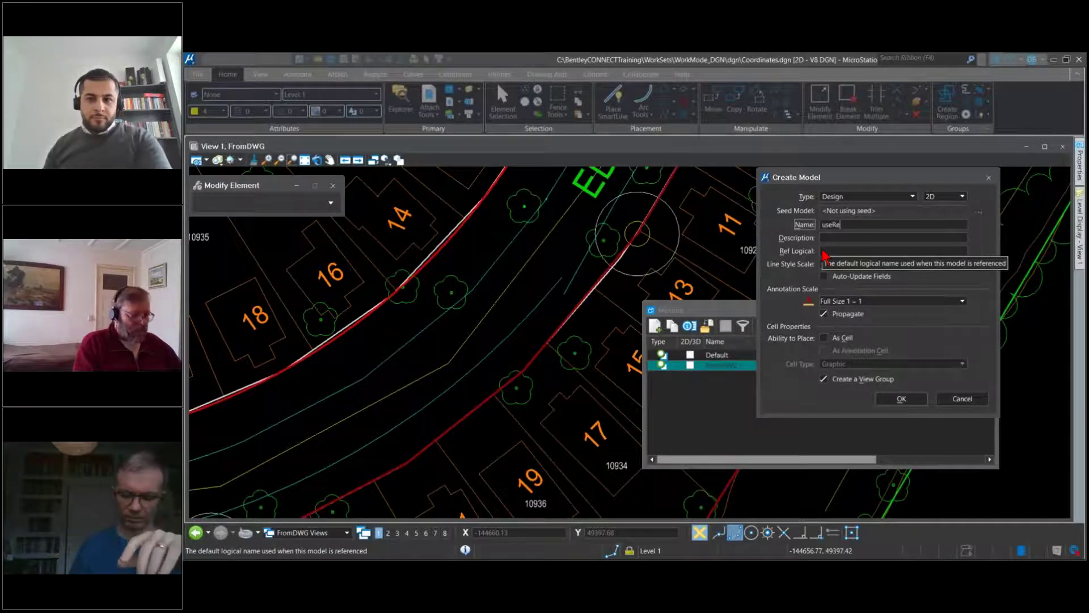
pyautogui.press('Return')
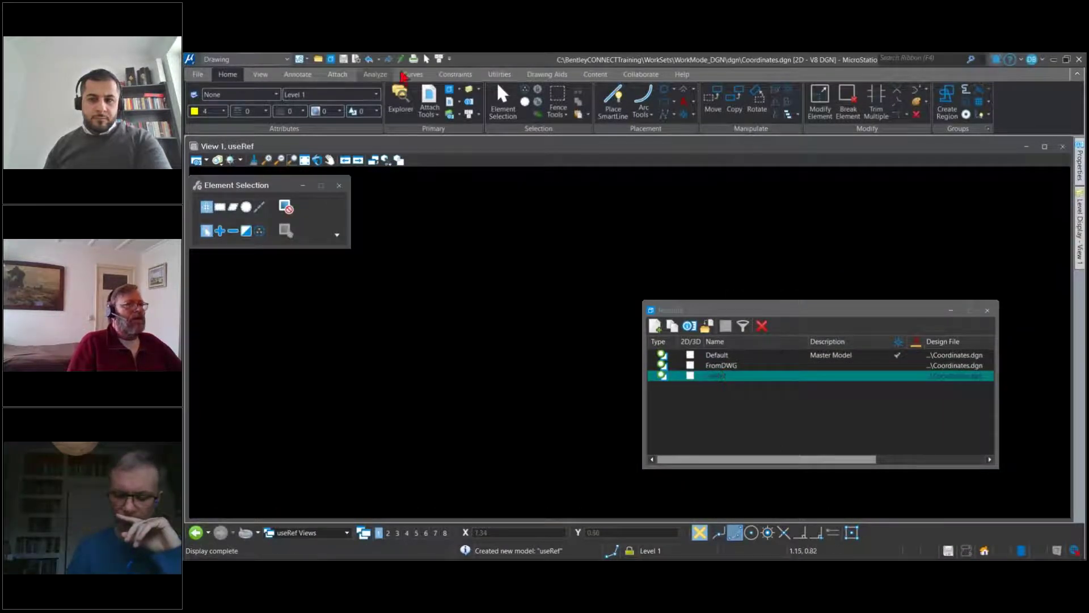
# Start attaching a reference to the useRef model, choosing Coordinates.dwg from the WorkMode_DGN workset's DWG folder
pyautogui.click(429, 96)
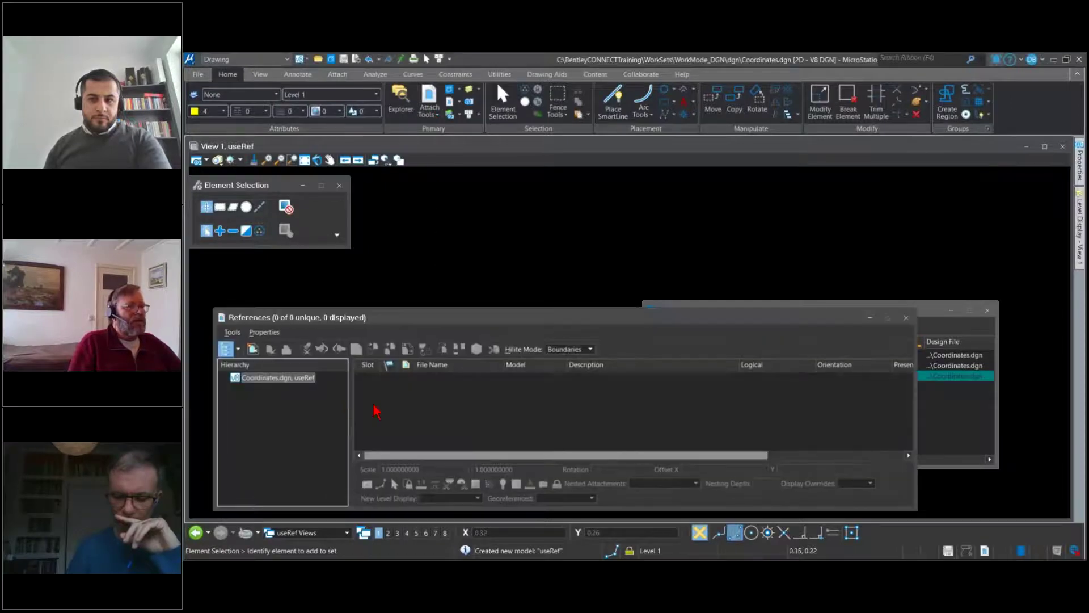
pyautogui.click(255, 350)
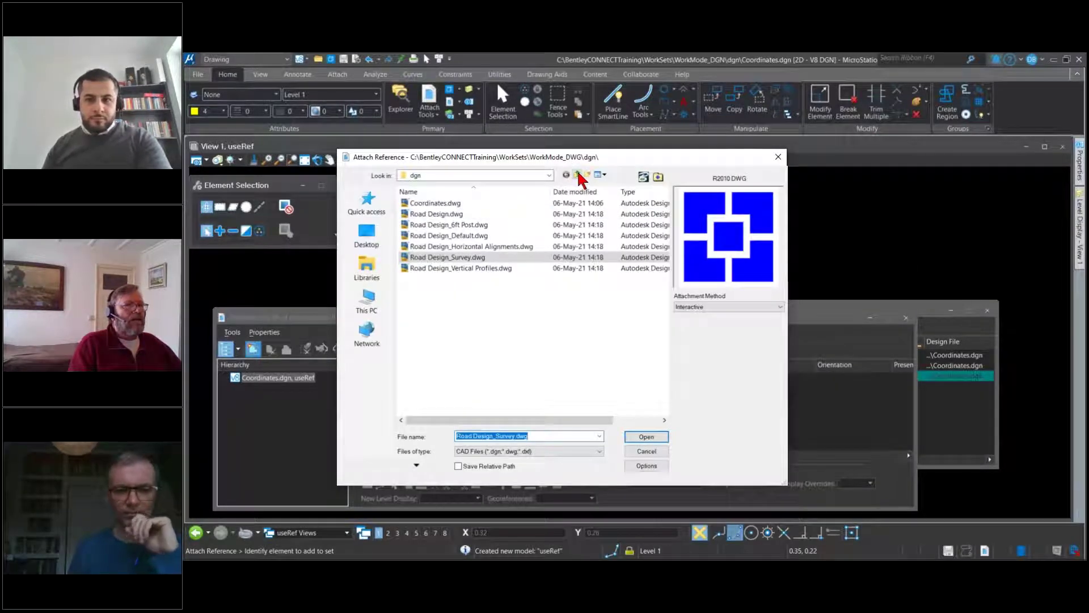
pyautogui.click(576, 174)
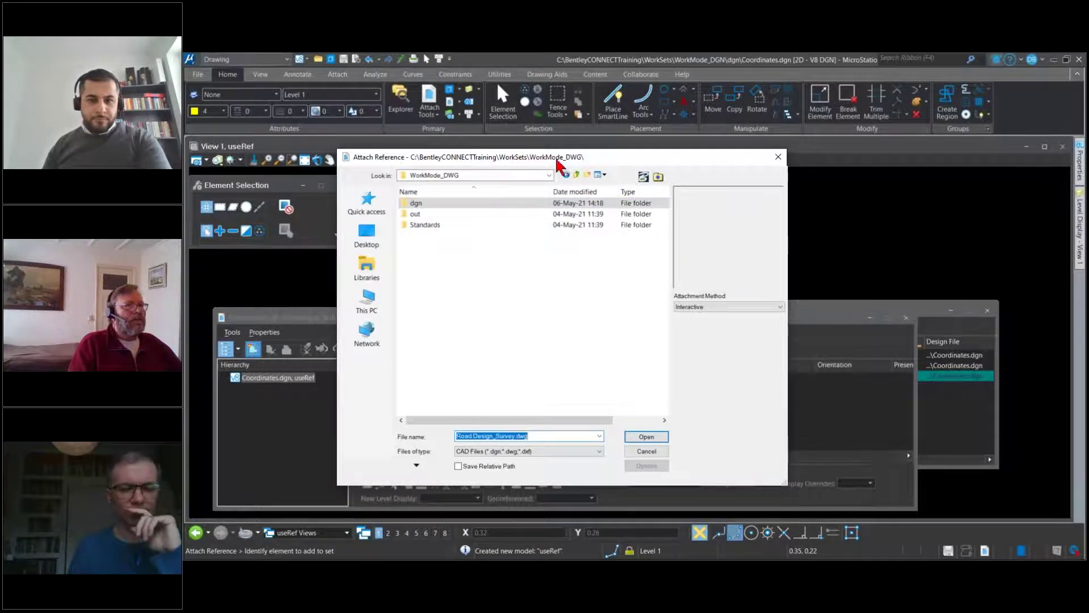
pyautogui.click(575, 174)
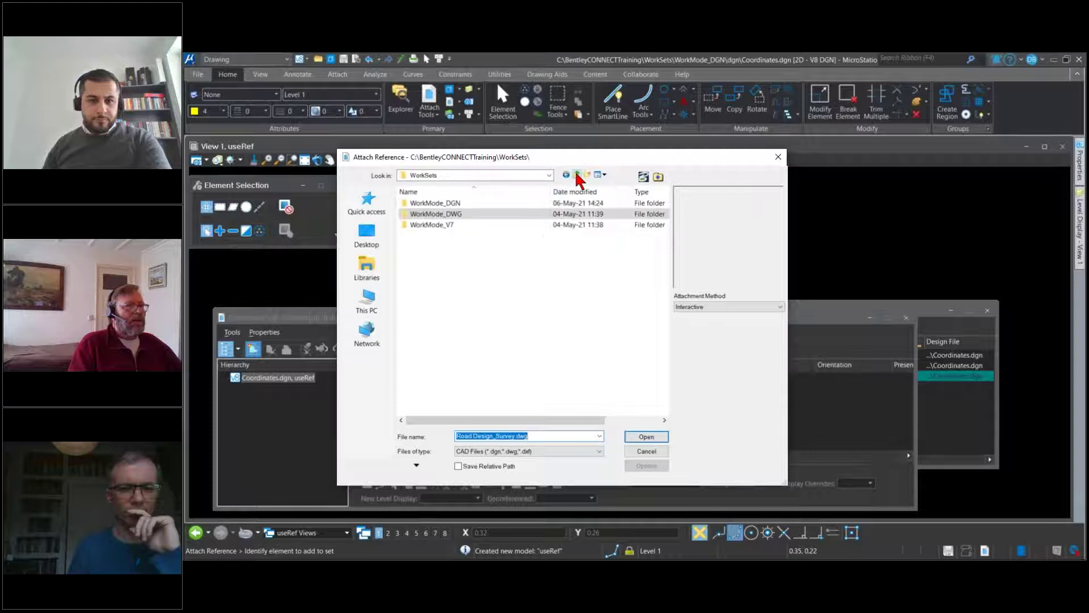
pyautogui.doubleClick(443, 203)
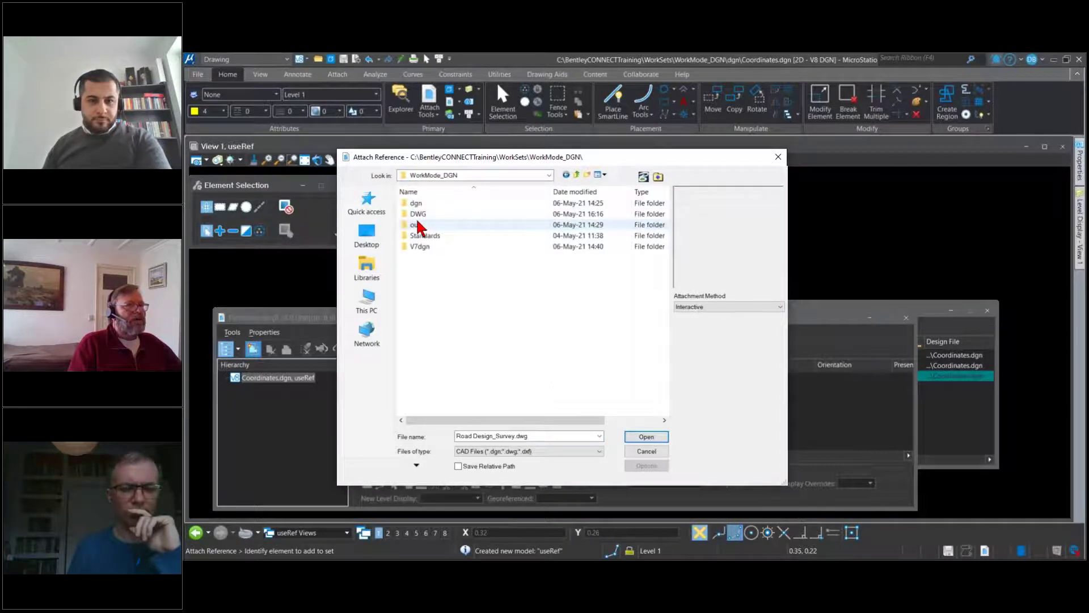
pyautogui.doubleClick(418, 214)
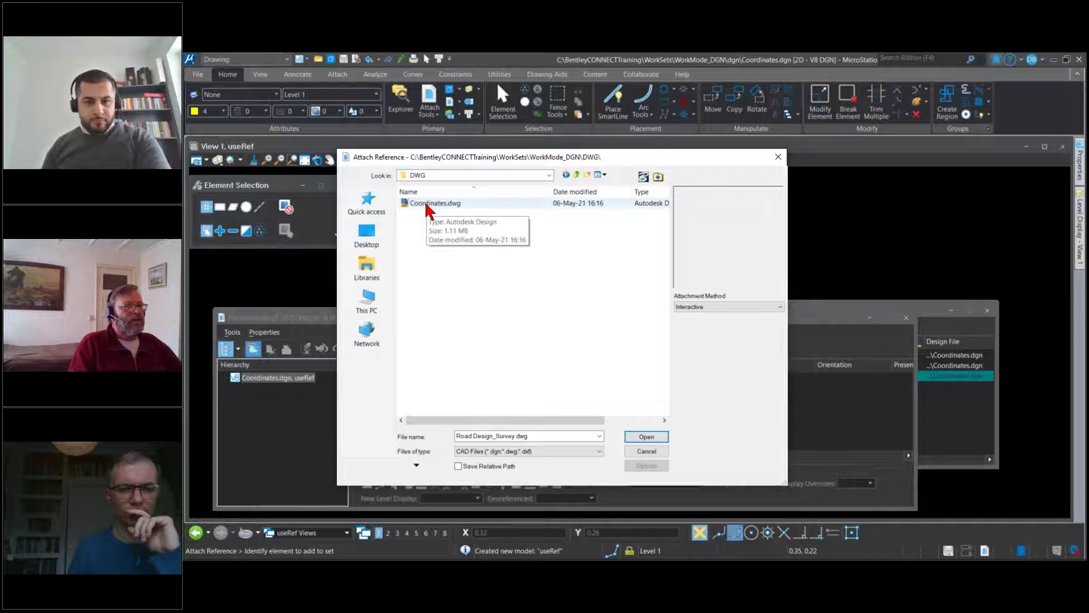
pyautogui.click(425, 203)
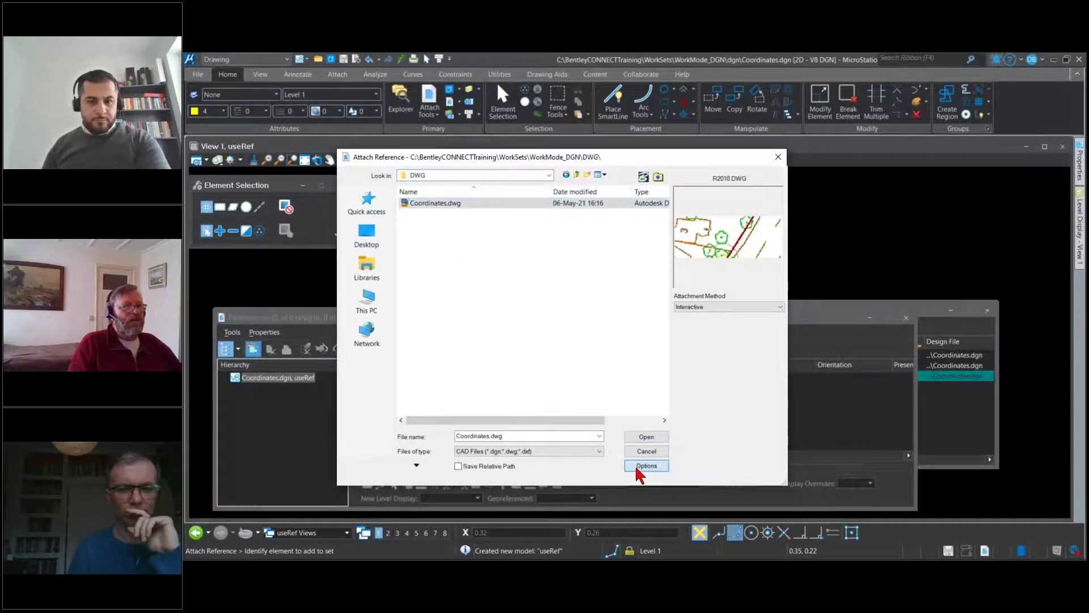
# Review and accept the DWG open options, attach Coordinates.dwg with the default attachment properties, and fit the view to it
pyautogui.click(634, 465)
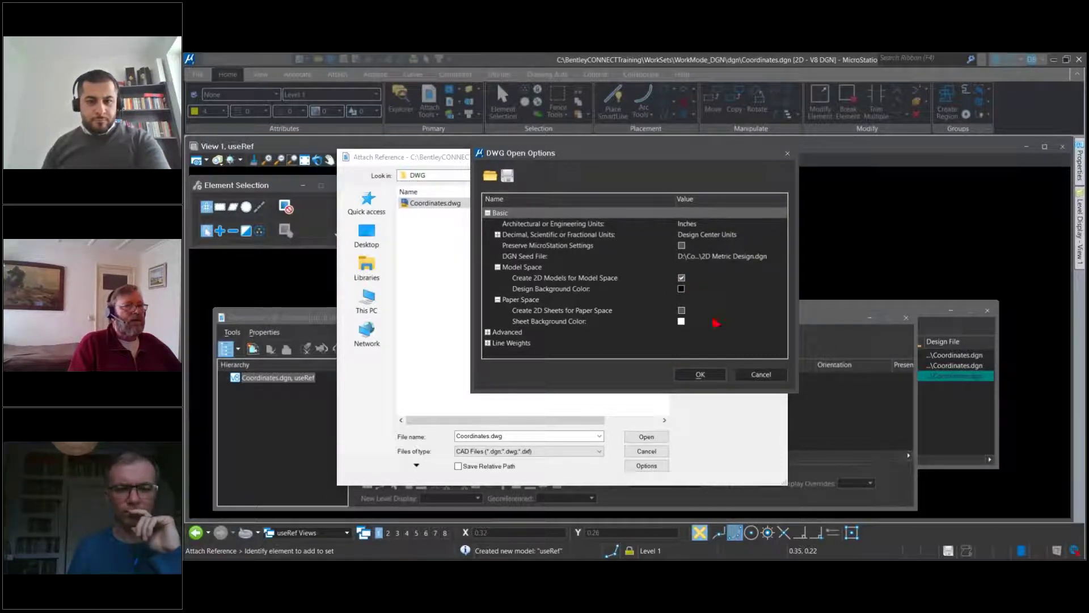
pyautogui.click(700, 376)
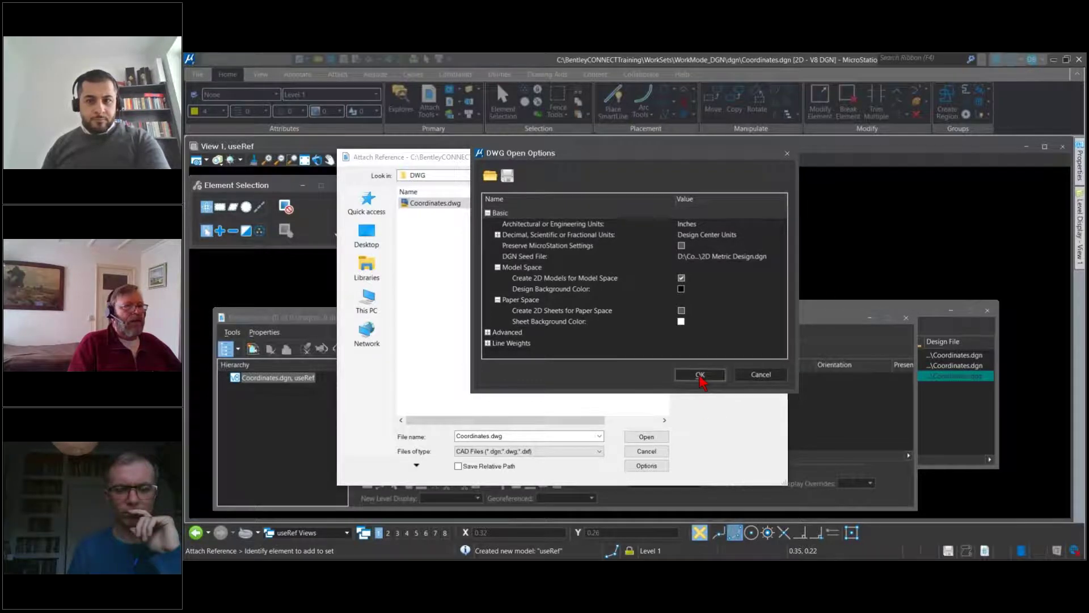
pyautogui.click(647, 438)
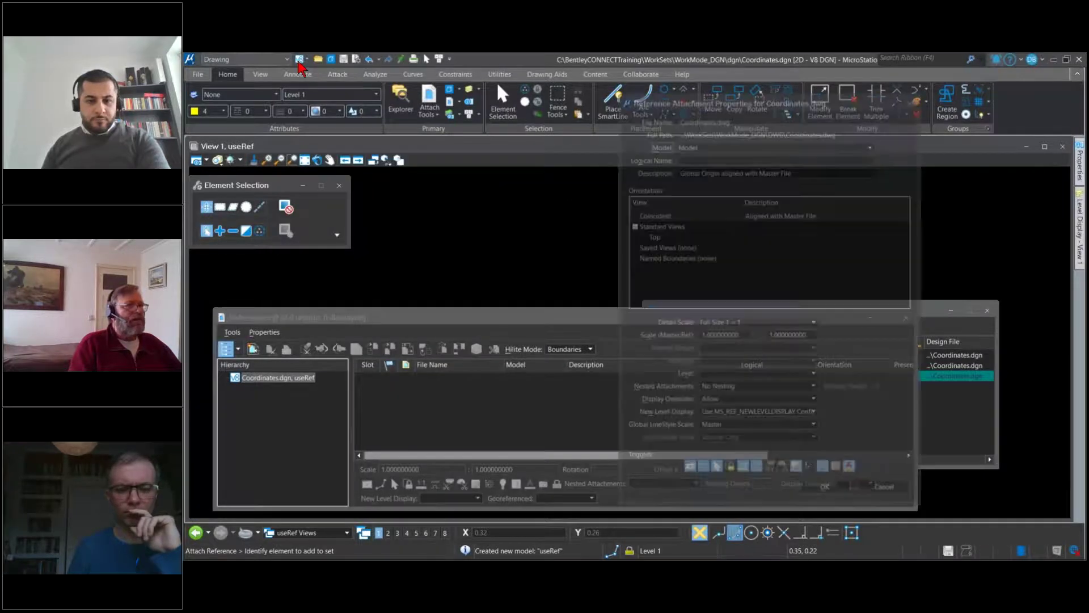
pyautogui.click(825, 490)
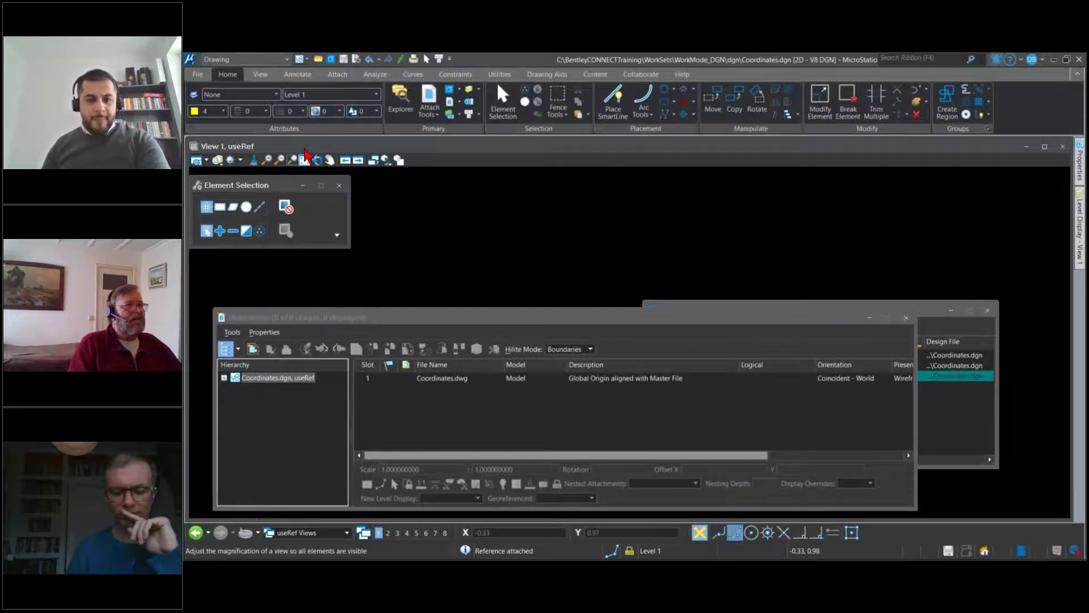
pyautogui.click(315, 160)
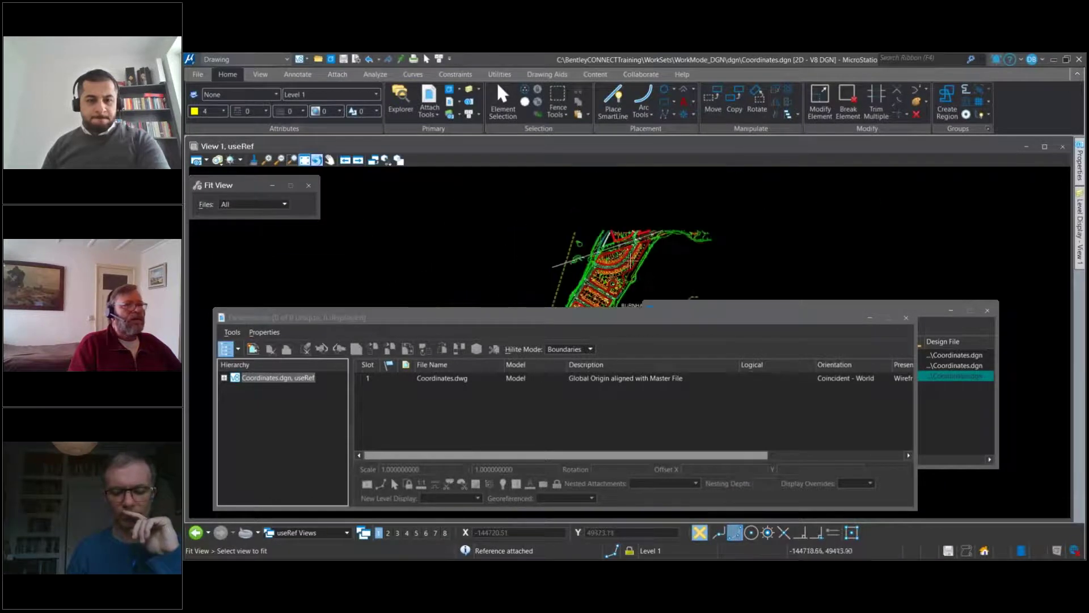
pyautogui.scroll(2, 666, 285)
pyautogui.scroll(4, 596, 221)
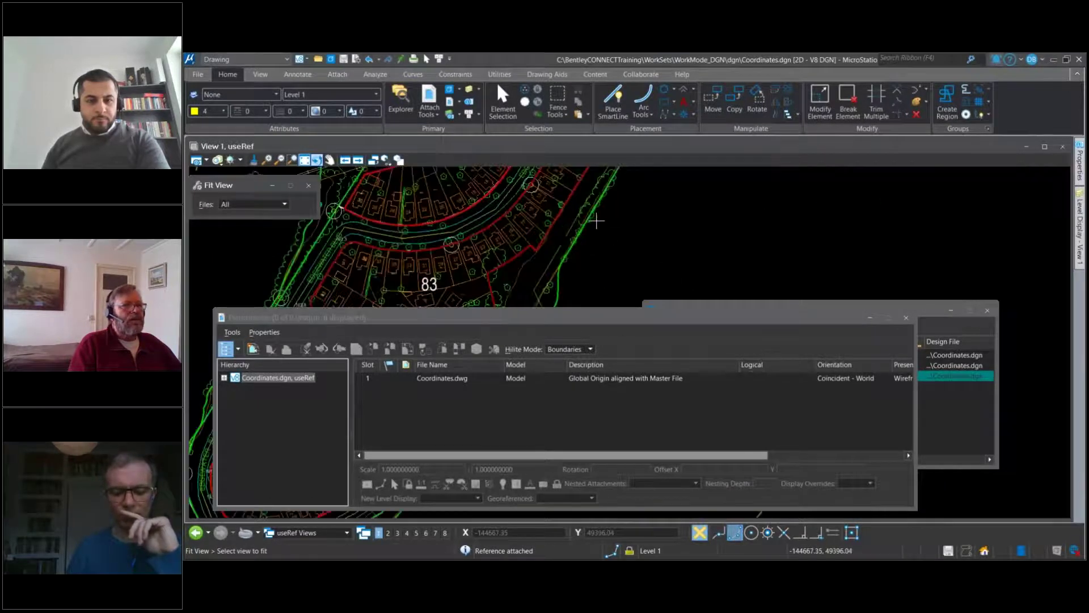
pyautogui.press('Escape')
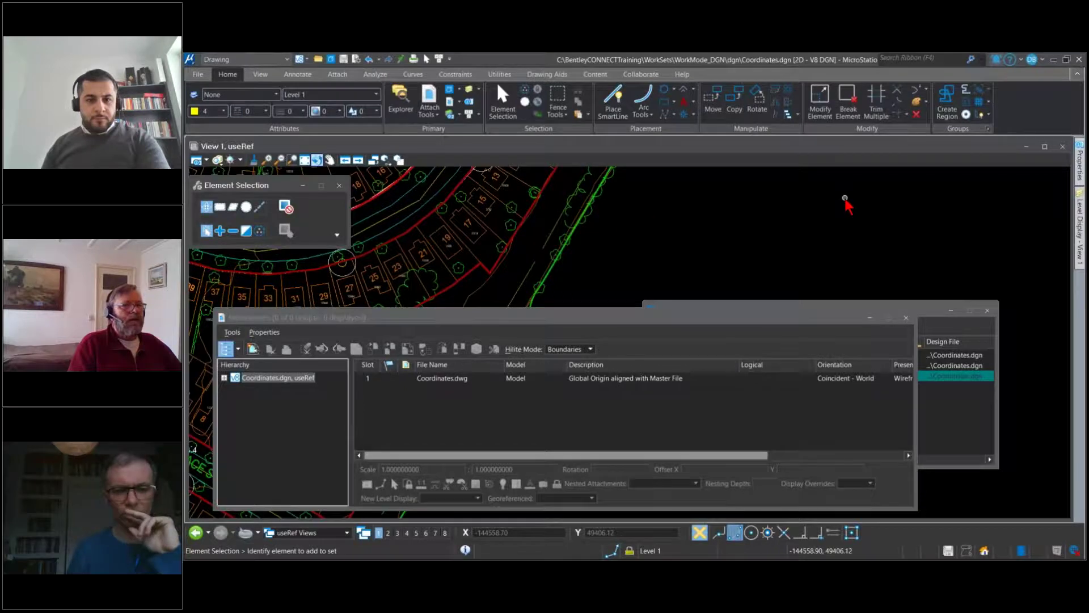
# Turn off the levels of the house number 17 text and the small parcel text beside it by element
pyautogui.scroll(-5, 846, 202)
pyautogui.moveTo(1078, 233)
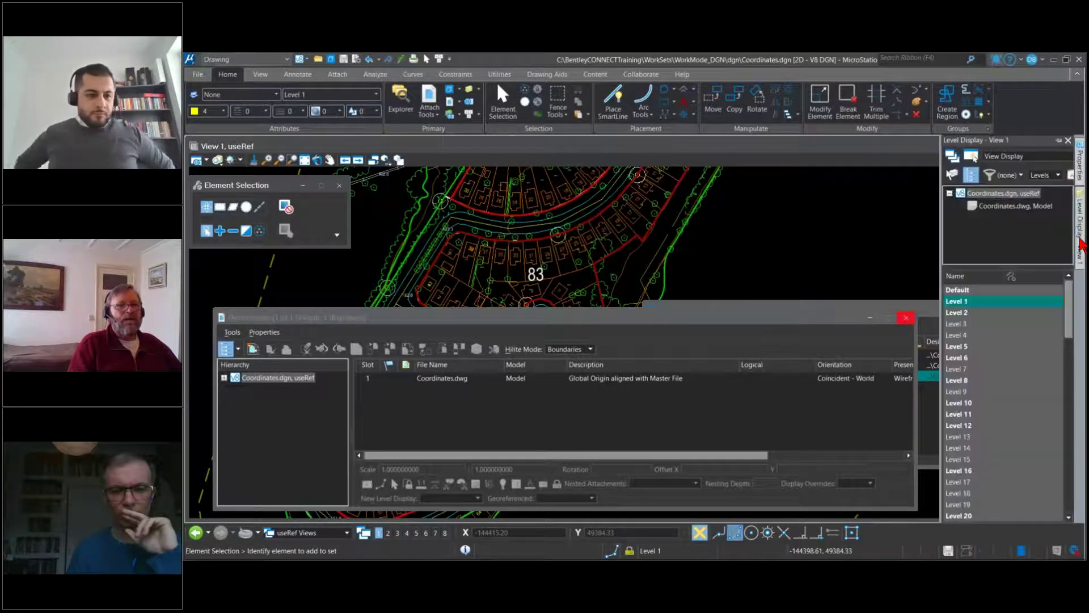
pyautogui.rightClick(976, 357)
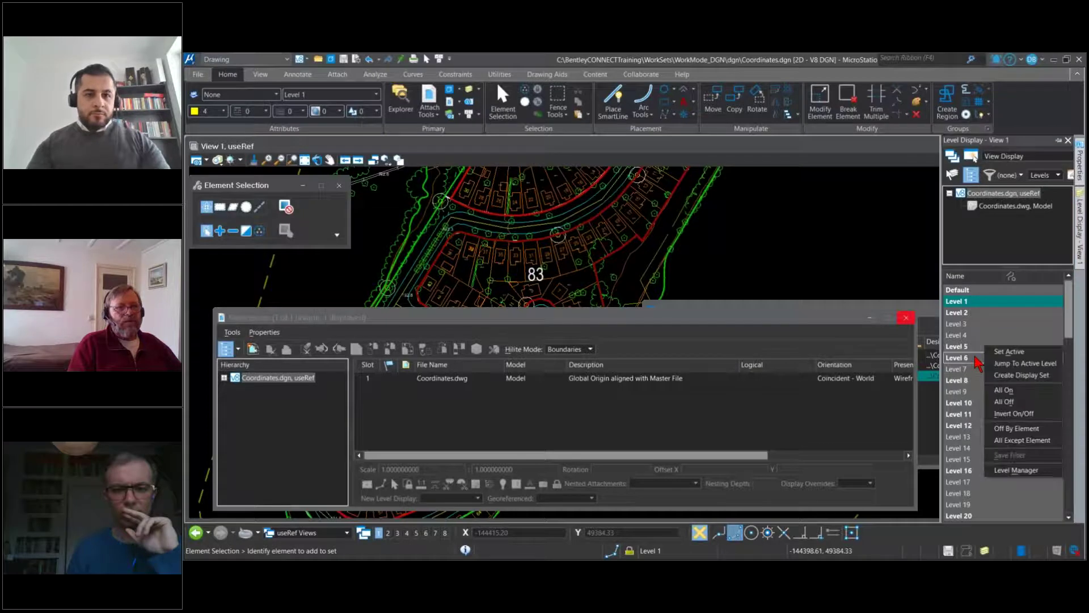
pyautogui.click(1002, 430)
pyautogui.scroll(5, 647, 190)
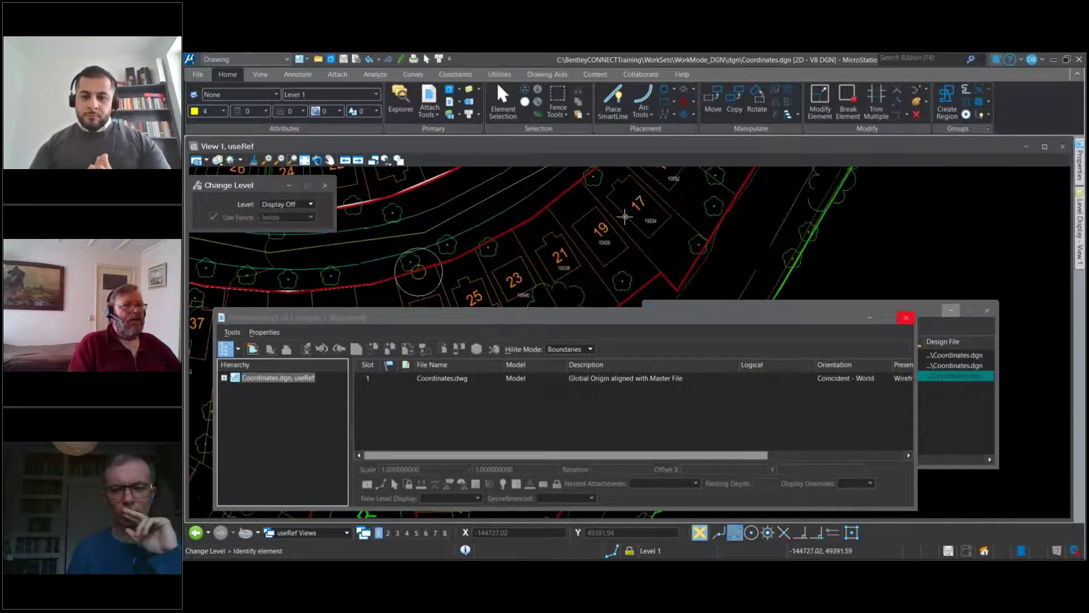
pyautogui.click(646, 190)
pyautogui.click(665, 225)
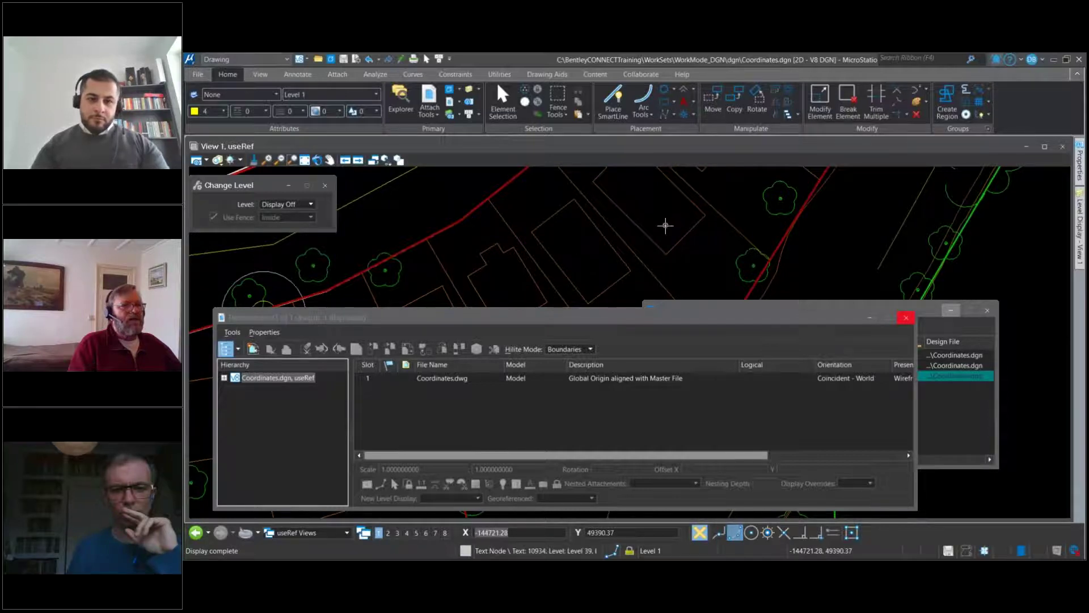
pyautogui.scroll(-6, 664, 226)
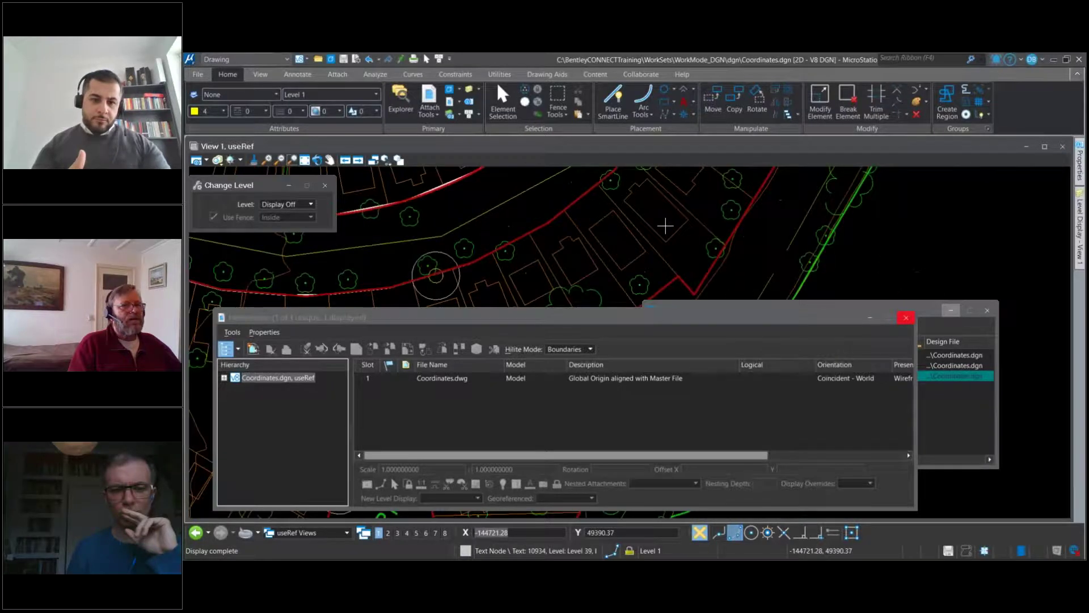
# Merge the Coordinates.dwg reference into the active useRef model and close the references list
pyautogui.rightClick(448, 379)
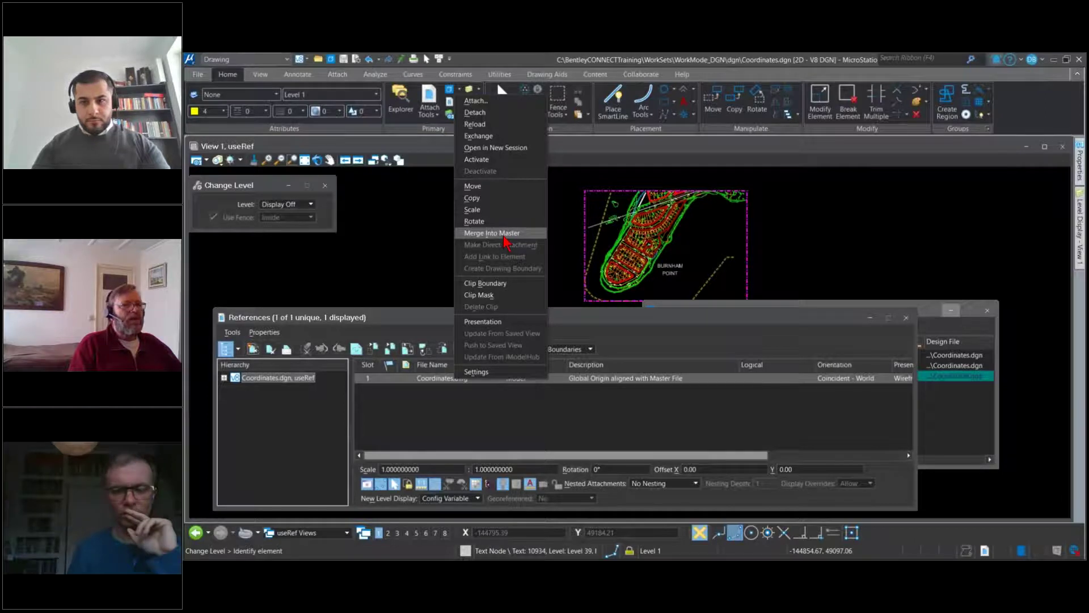
pyautogui.click(537, 233)
pyautogui.click(538, 233)
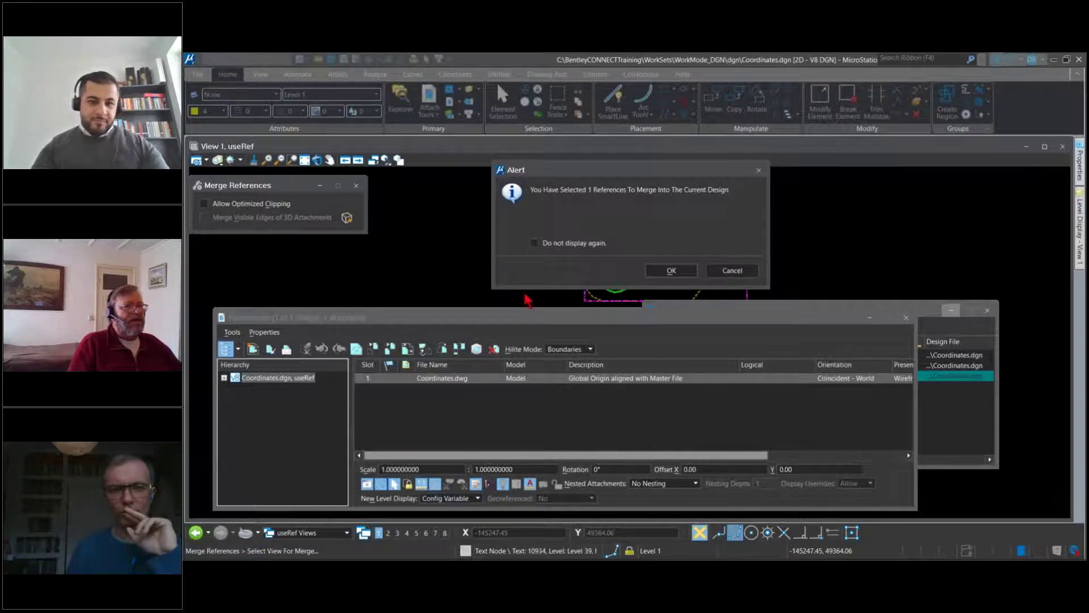
pyautogui.click(671, 271)
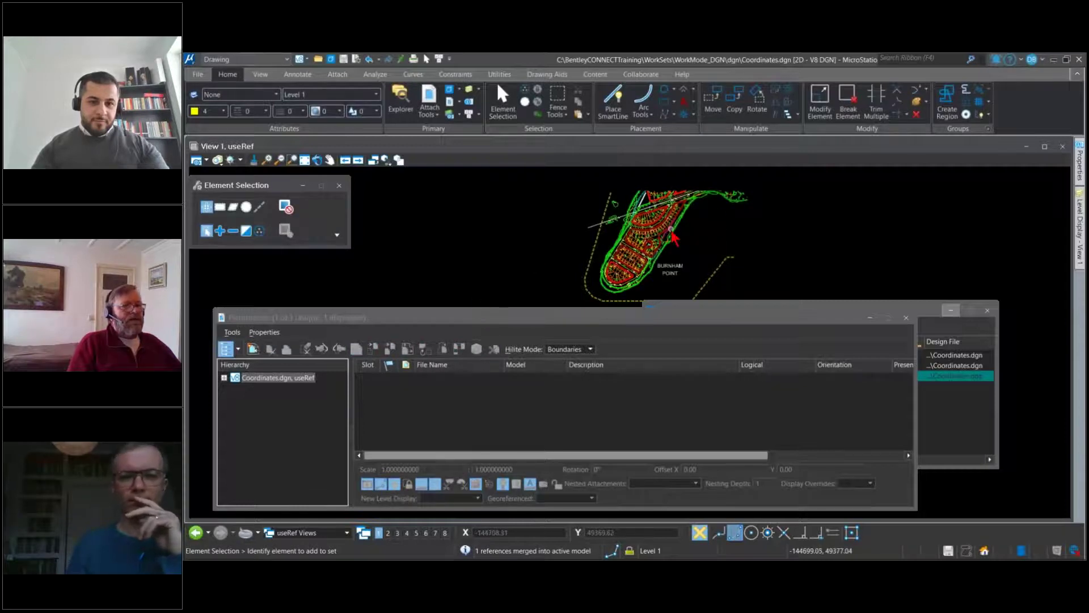
pyautogui.scroll(5, 673, 237)
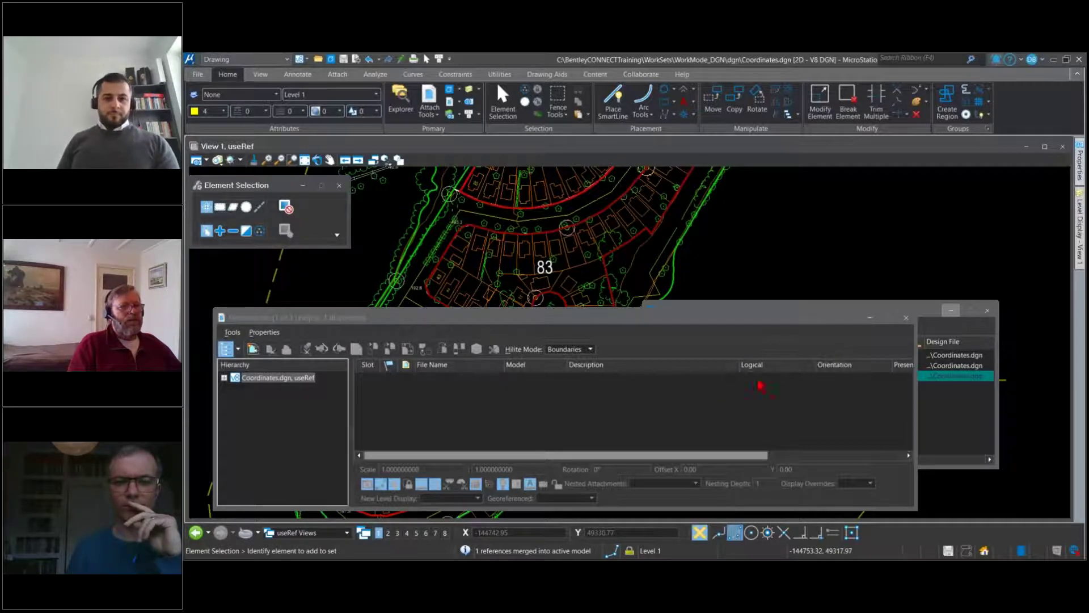
pyautogui.click(905, 317)
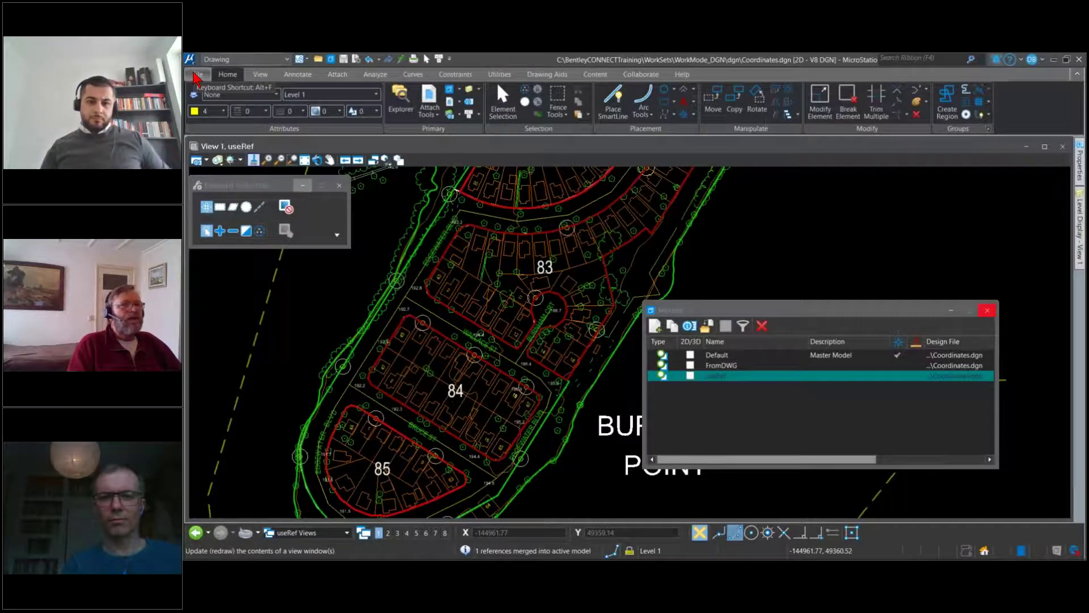
# Make the Default model active and open the Batch Converter
pyautogui.doubleClick(666, 355)
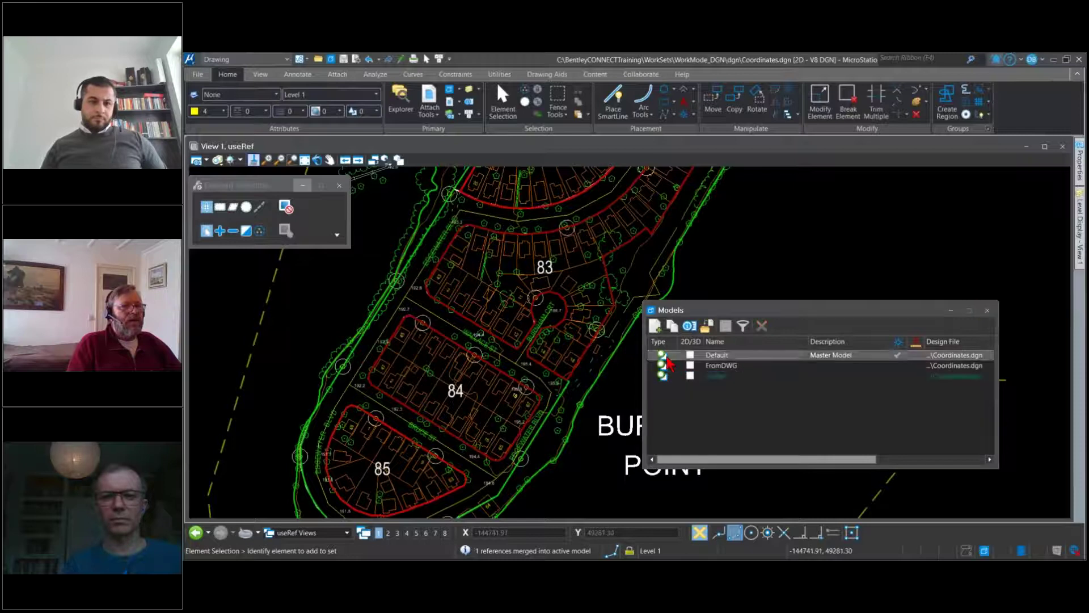
pyautogui.click(198, 74)
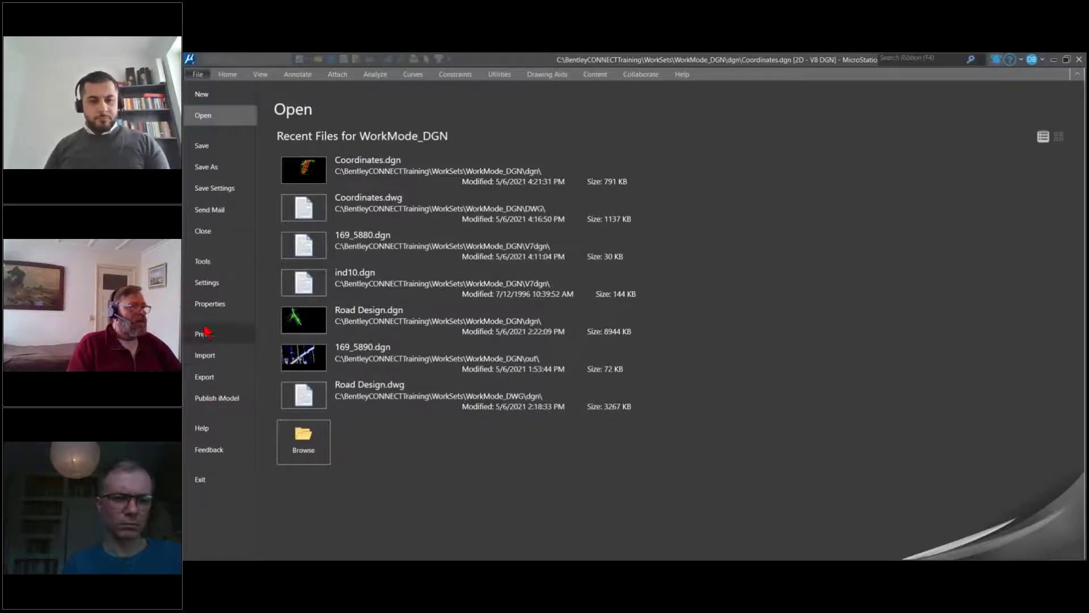
pyautogui.click(204, 261)
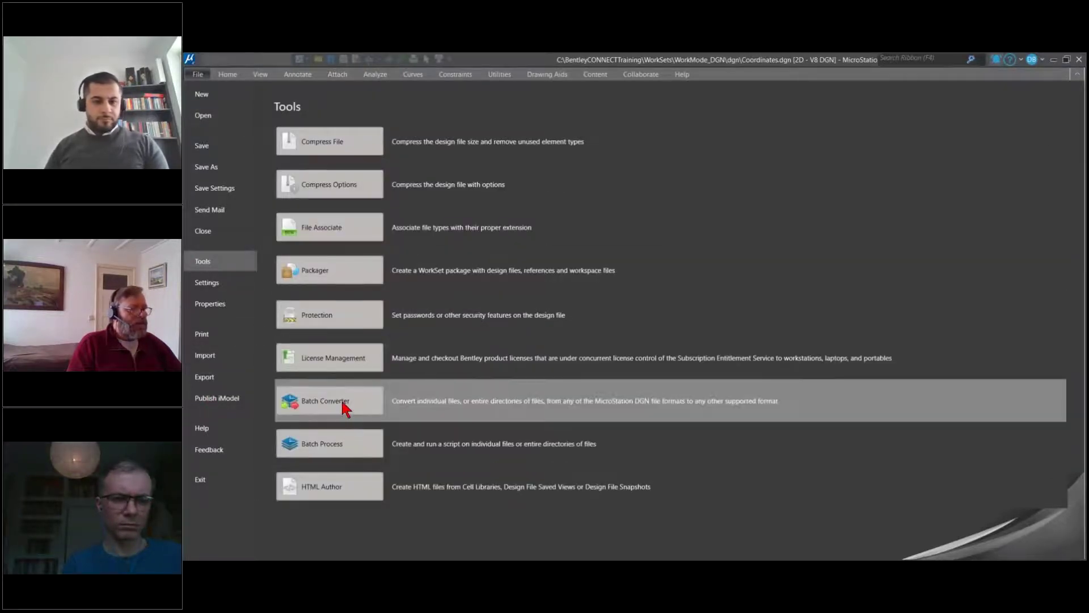
pyautogui.click(343, 401)
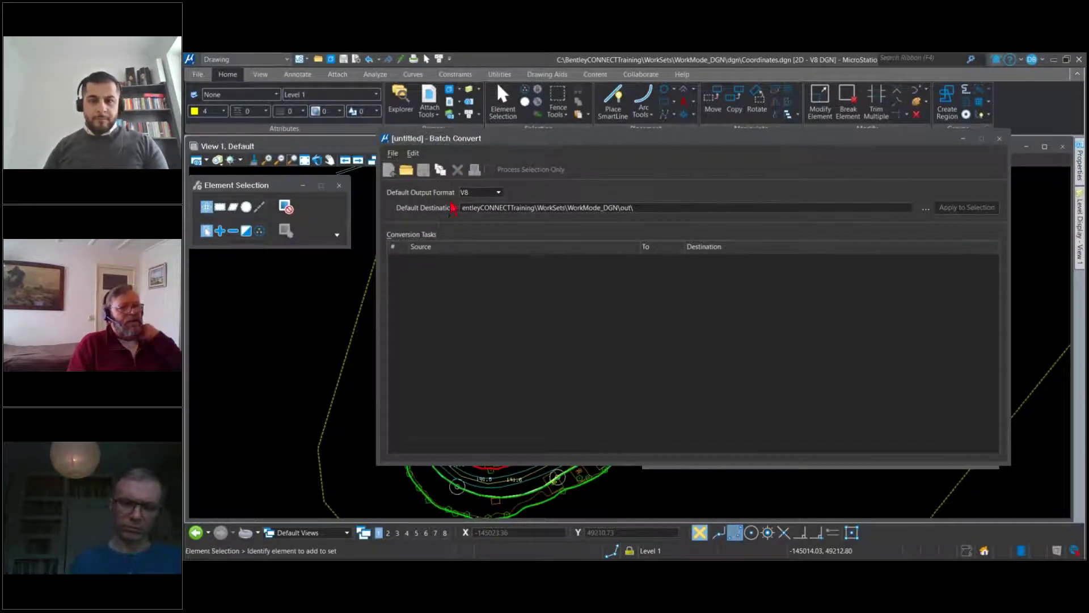
# Add 169_5880.dgn from the WorkMode_V7 dgn folder as a conversion task
pyautogui.click(440, 169)
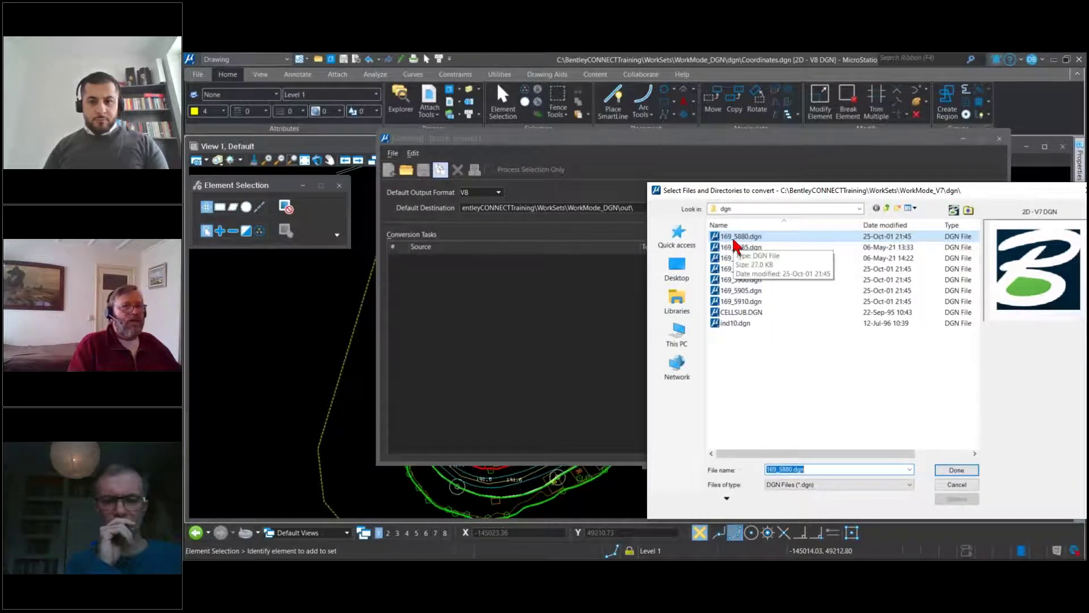
pyautogui.click(738, 258)
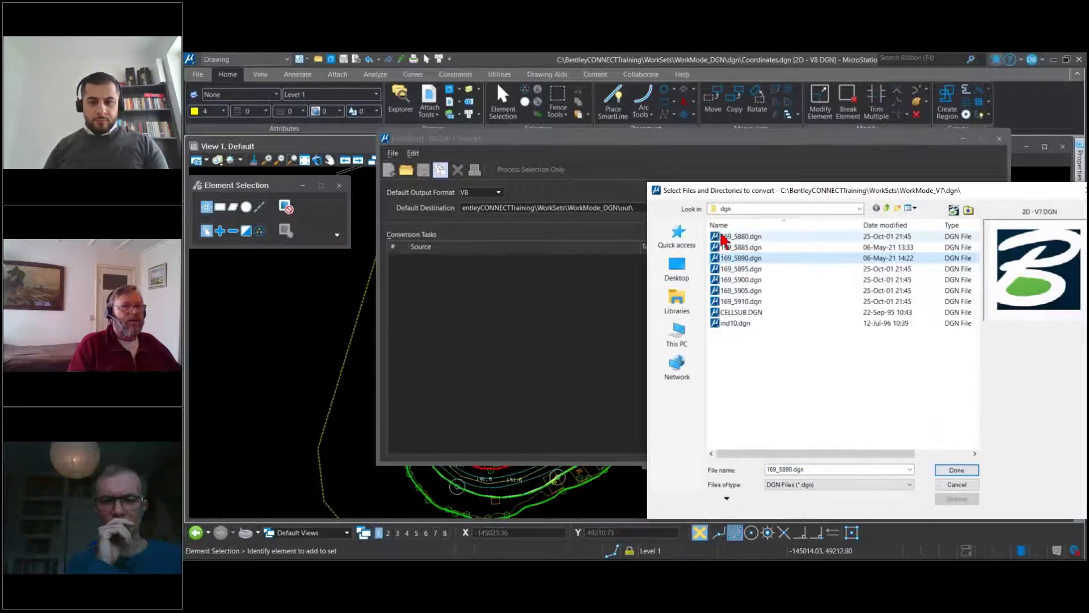
pyautogui.click(737, 324)
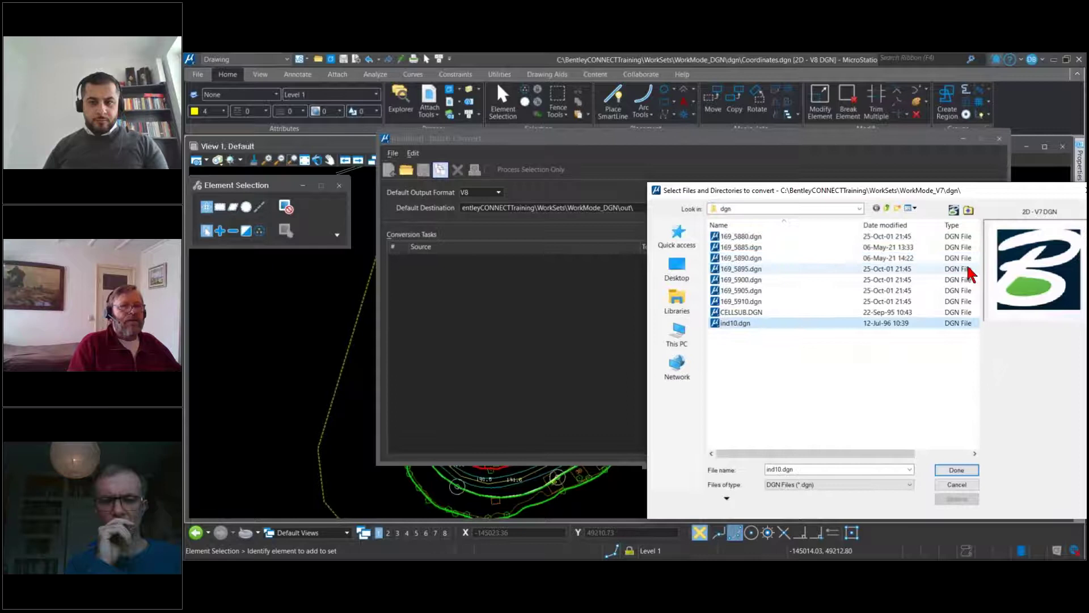
pyautogui.doubleClick(739, 237)
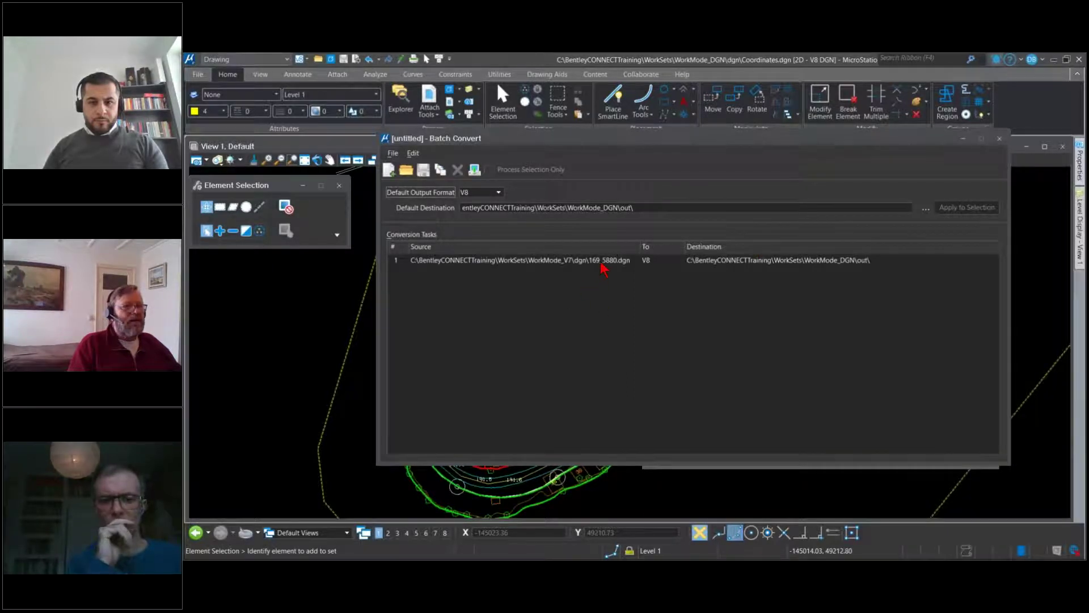
# Change the file name in the conversion task's source path to the wildcard 1*.dgn
pyautogui.click(602, 262)
pyautogui.click(597, 262)
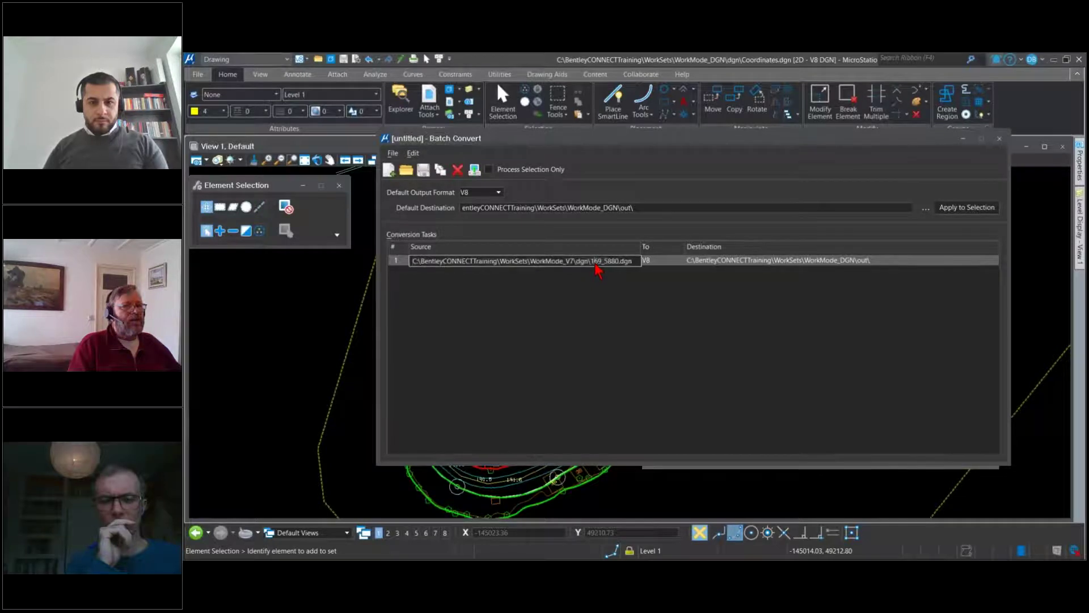
pyautogui.press('BackSpace')
pyautogui.press('BackSpace')
pyautogui.press('BackSpace')
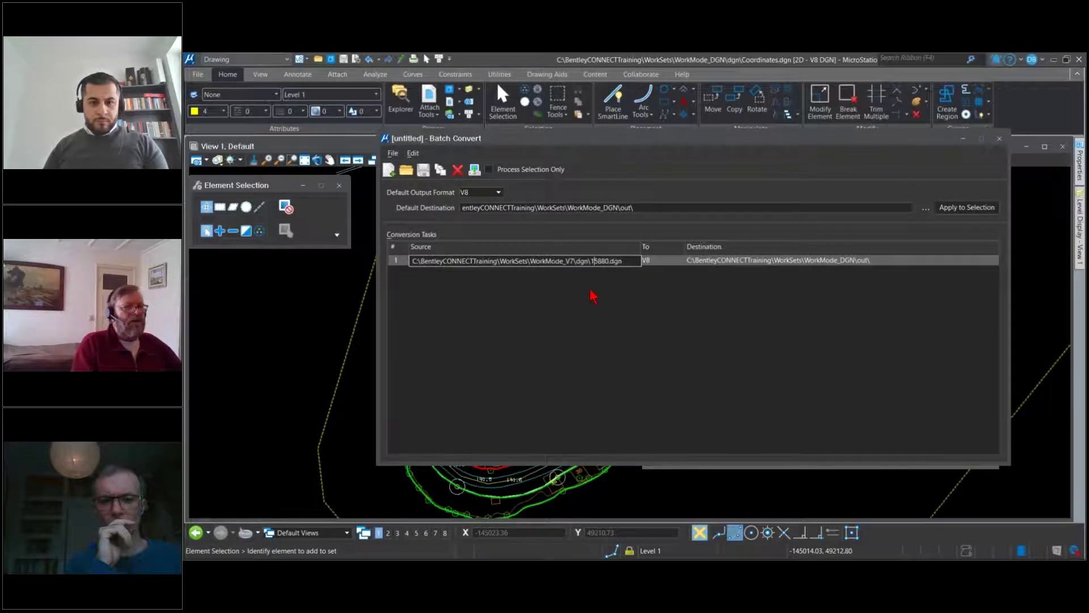
pyautogui.write('*')
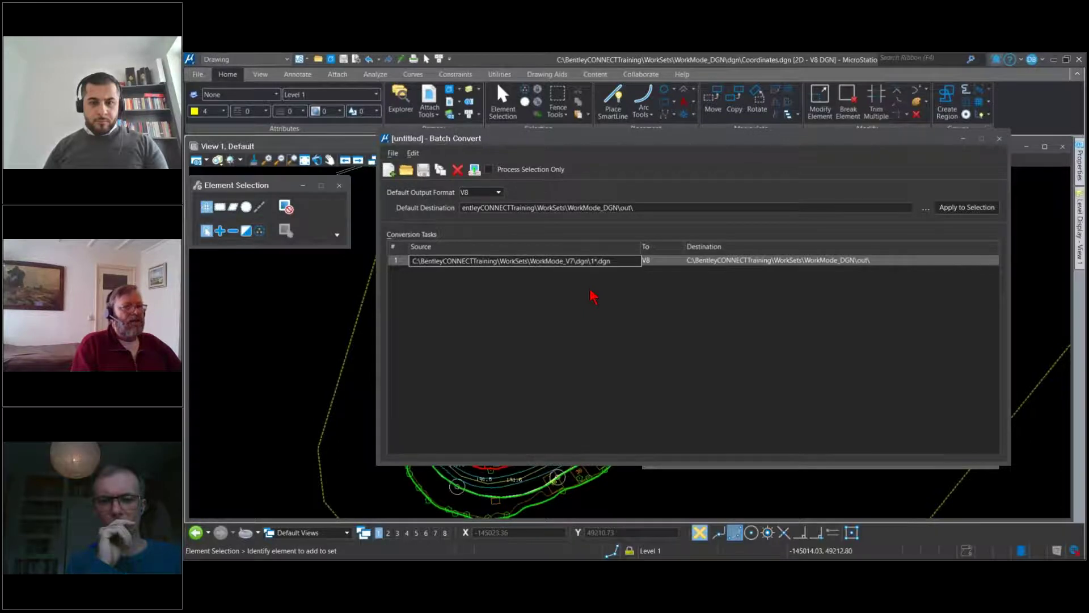
# Confirm the wildcard source path and set the batch conversion's default destination to the WorkMode_DGN dgn folder
pyautogui.press('Return')
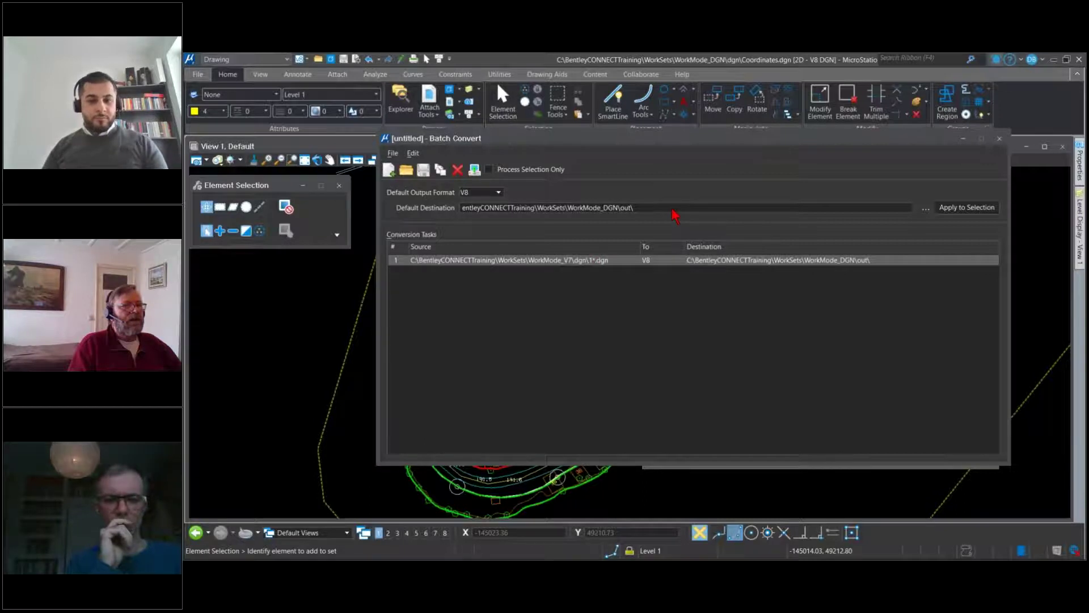
pyautogui.click(925, 208)
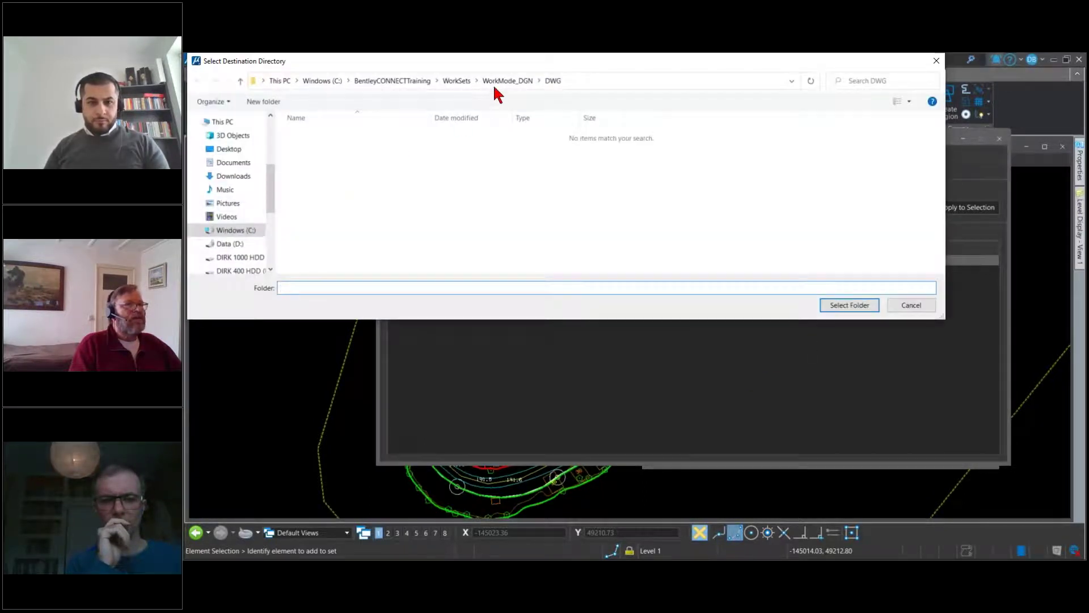
pyautogui.click(495, 88)
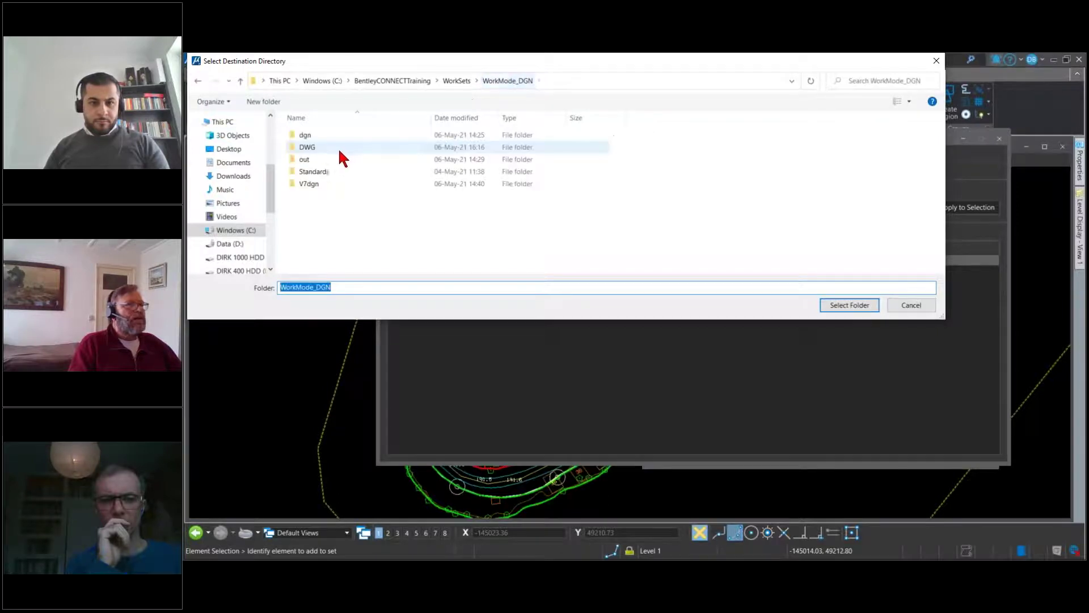
pyautogui.doubleClick(307, 139)
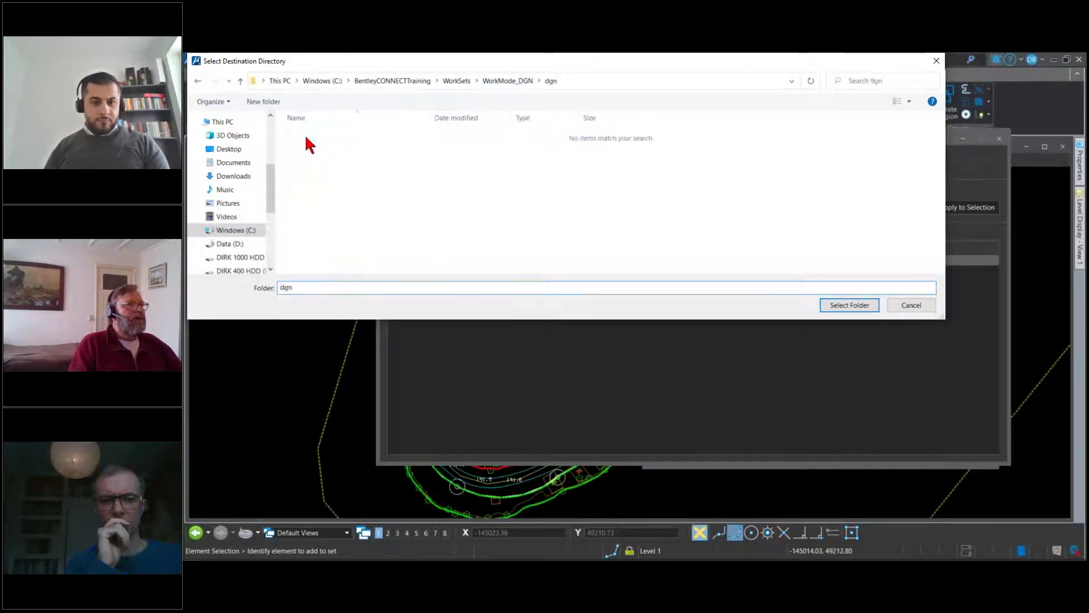
pyautogui.click(849, 306)
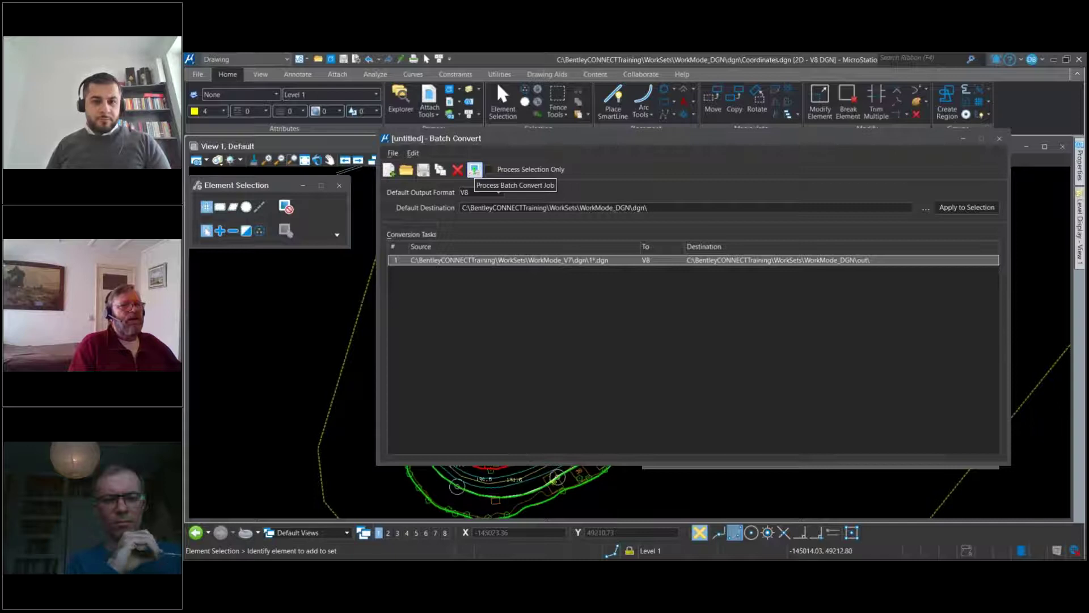
# Check the files to convert without converting them, and set the default destination back to the WorkMode_DGN out folder
pyautogui.click(474, 170)
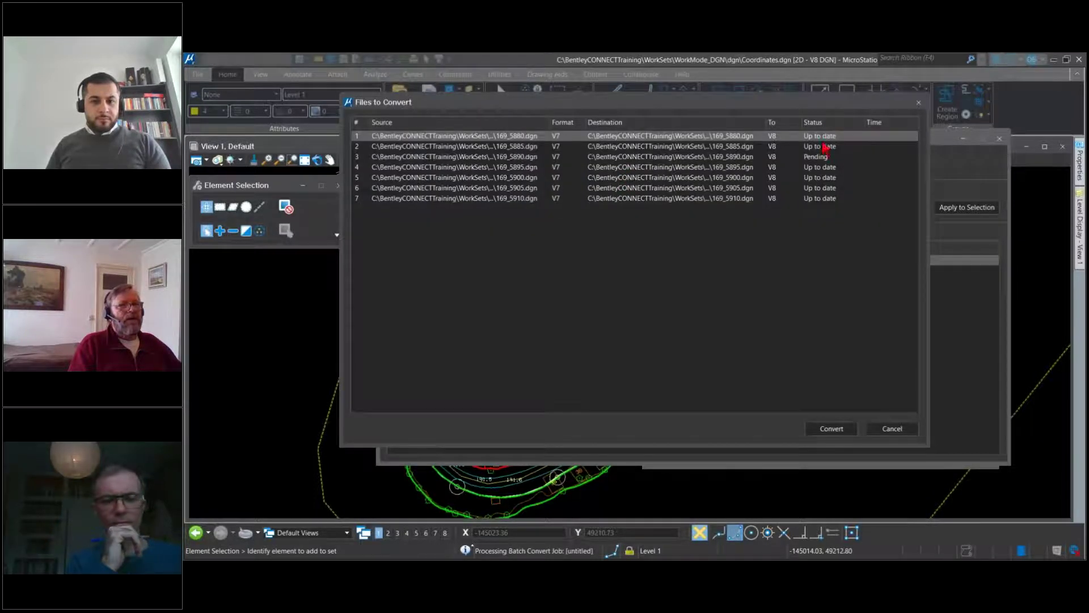
pyautogui.click(888, 426)
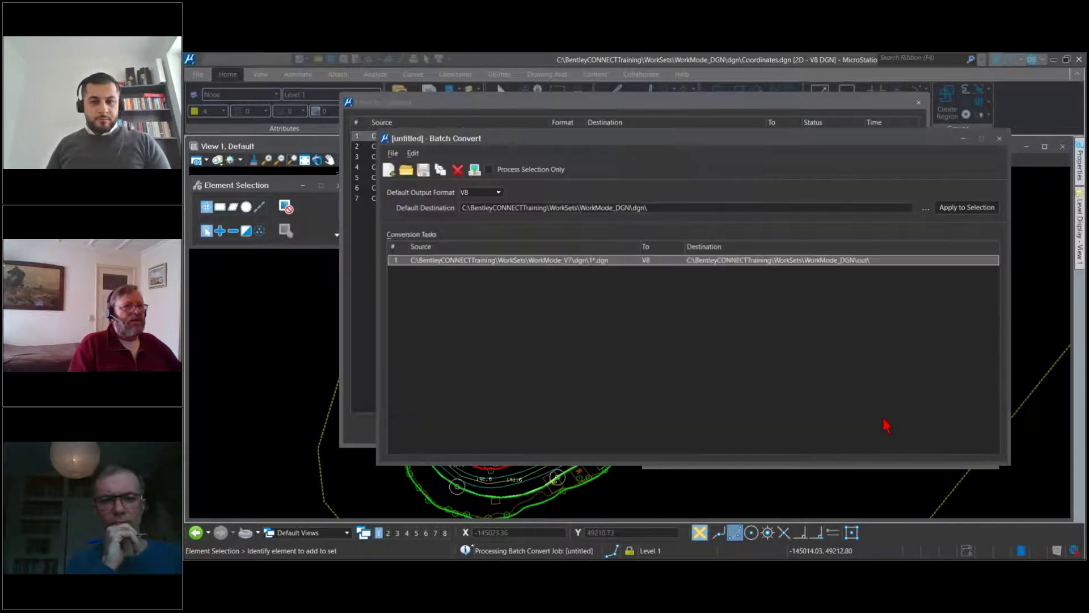
pyautogui.click(926, 208)
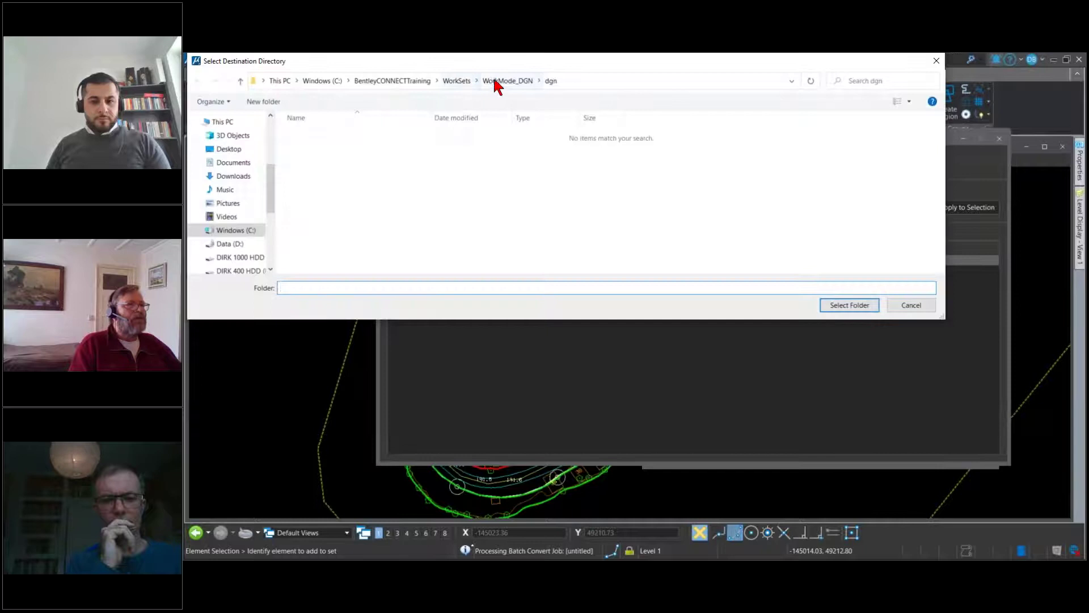
pyautogui.click(499, 80)
pyautogui.click(311, 158)
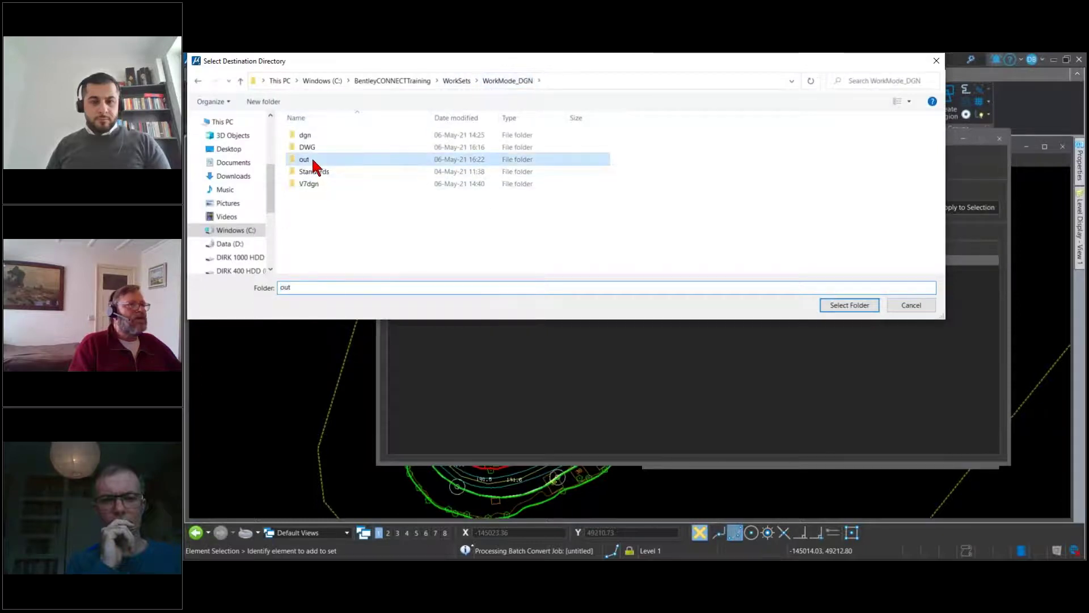
pyautogui.click(838, 306)
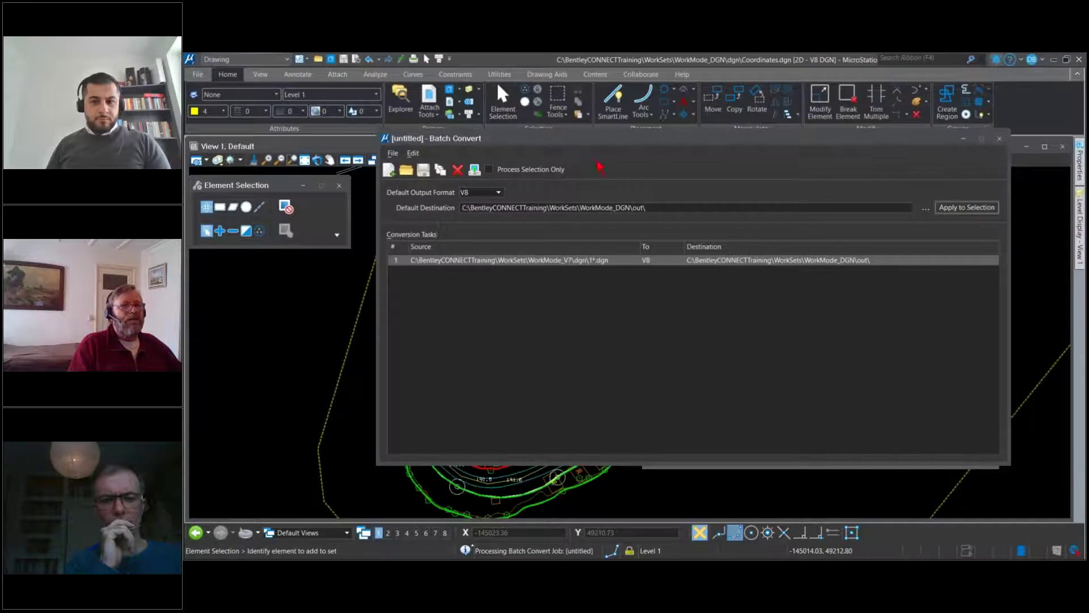
# Process the batch convert job, convert the V7 files to V8 and close the list of files
pyautogui.click(474, 169)
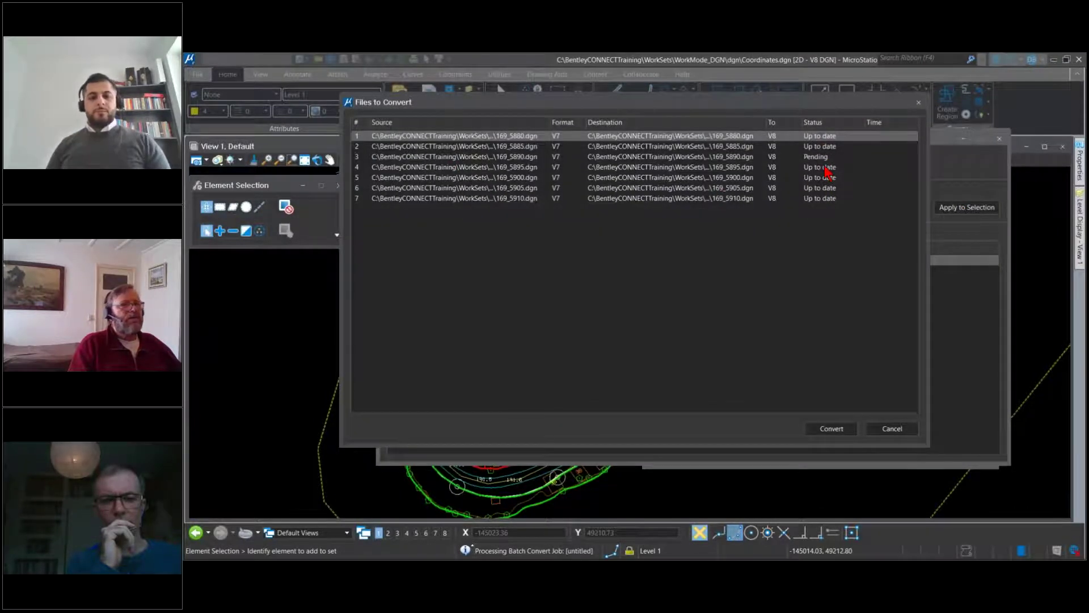
pyautogui.click(825, 432)
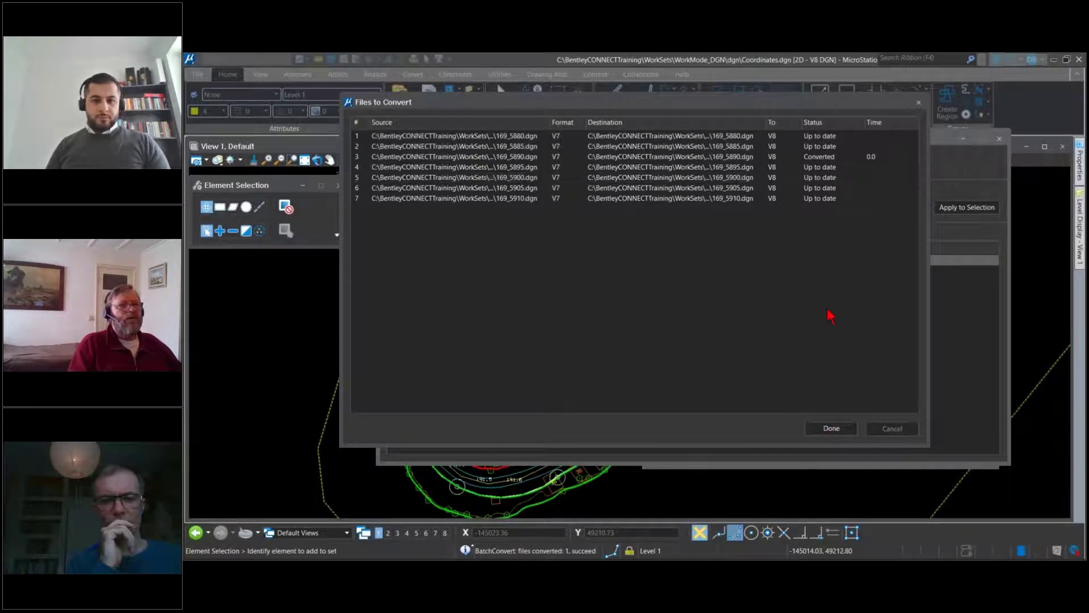
pyautogui.click(875, 161)
pyautogui.click(832, 429)
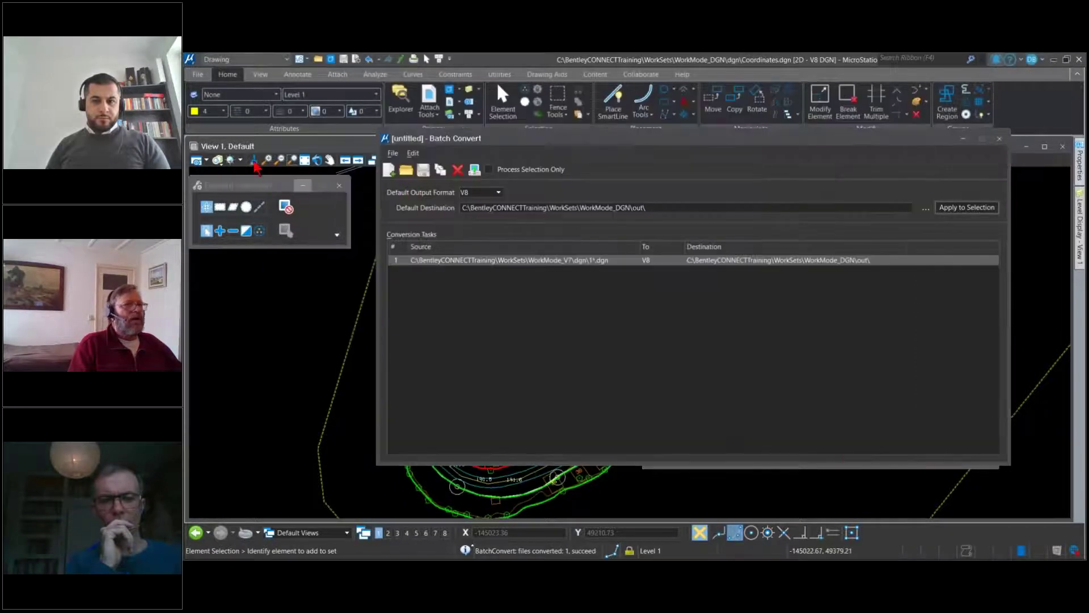
# Open the converted file 169_5890.dgn from the WorkMode_DGN out folder
pyautogui.click(319, 59)
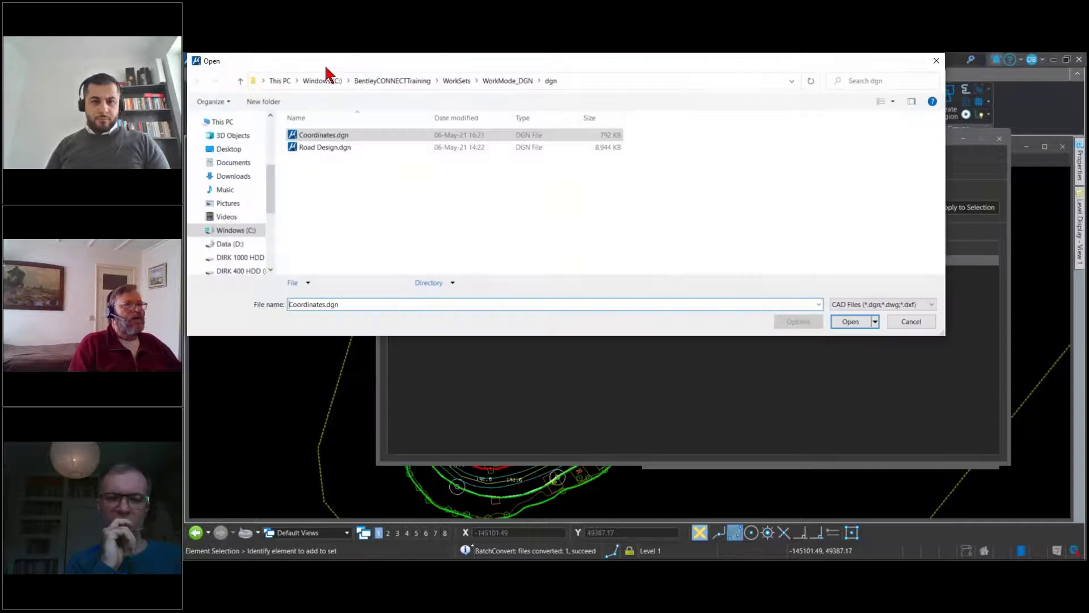
pyautogui.click(519, 81)
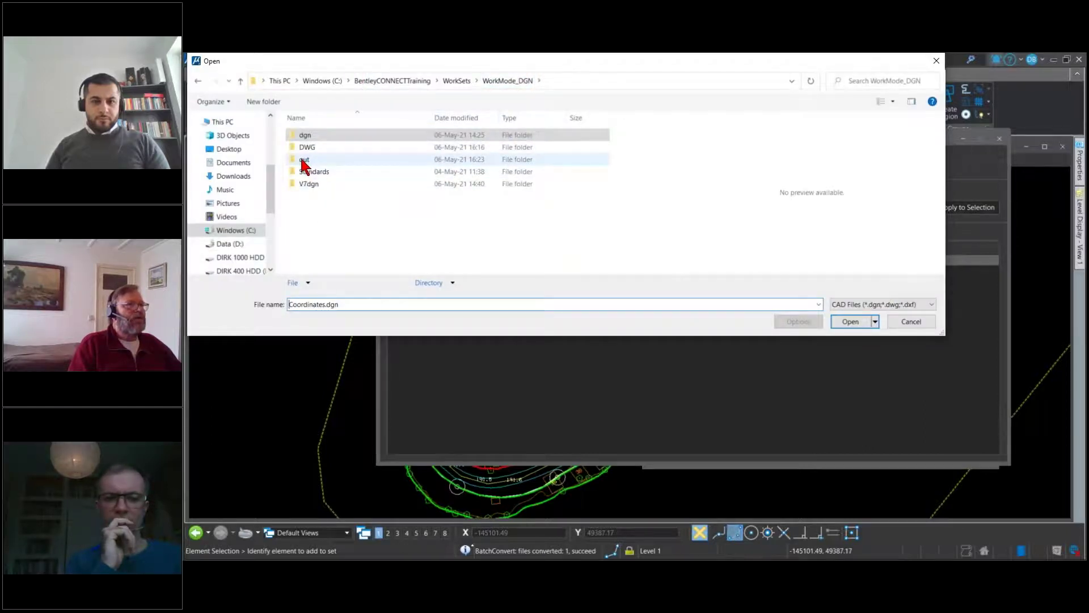
pyautogui.doubleClick(309, 165)
pyautogui.click(313, 184)
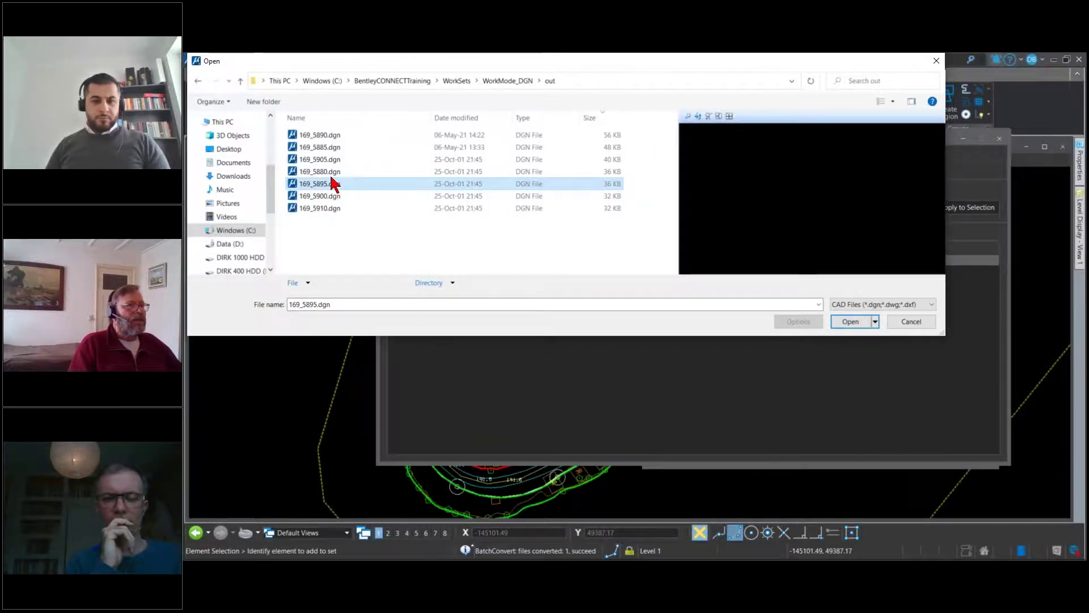
pyautogui.click(321, 135)
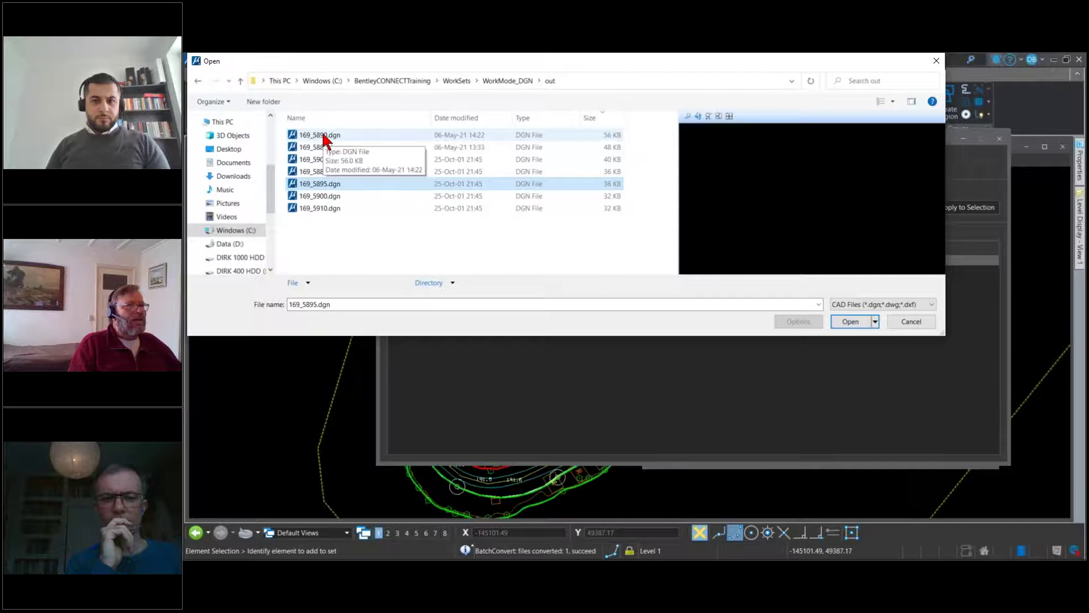
pyautogui.click(848, 321)
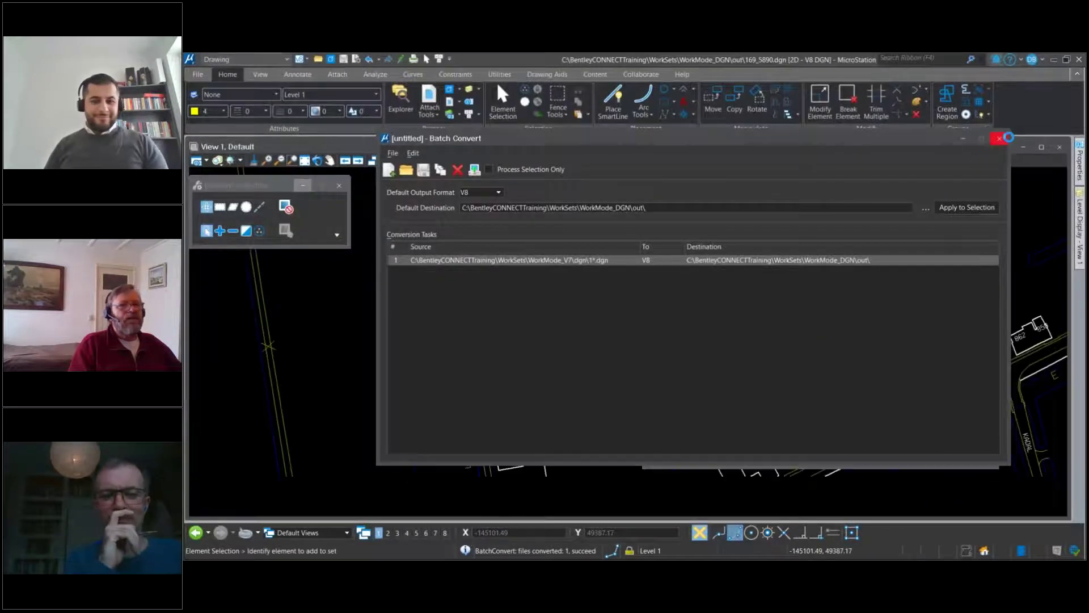
# Close the Batch Converter without saving the job and view the whole converted drawing
pyautogui.click(1000, 138)
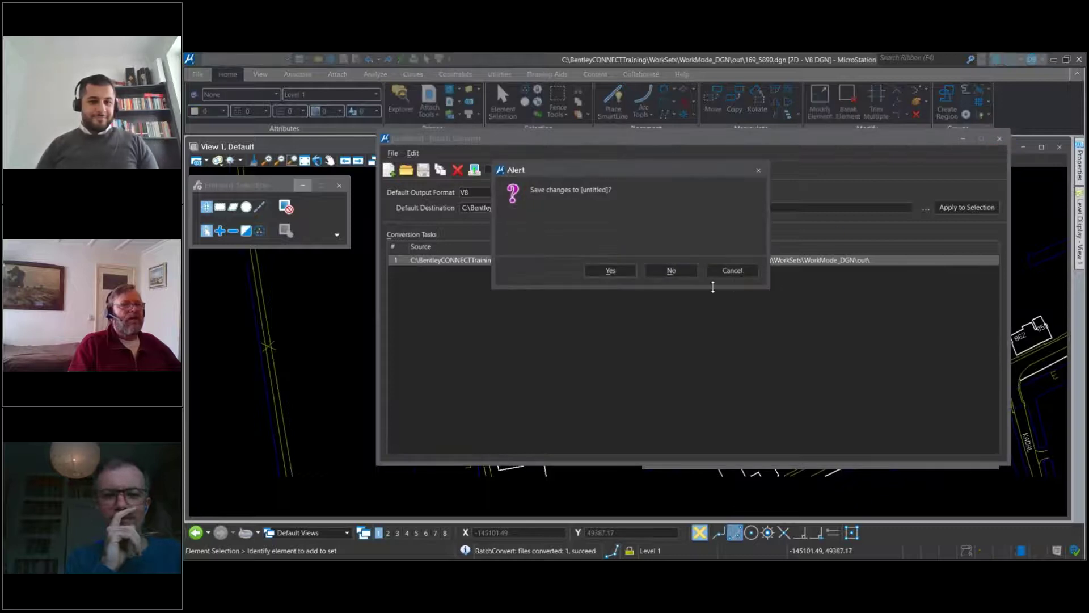
pyautogui.click(672, 271)
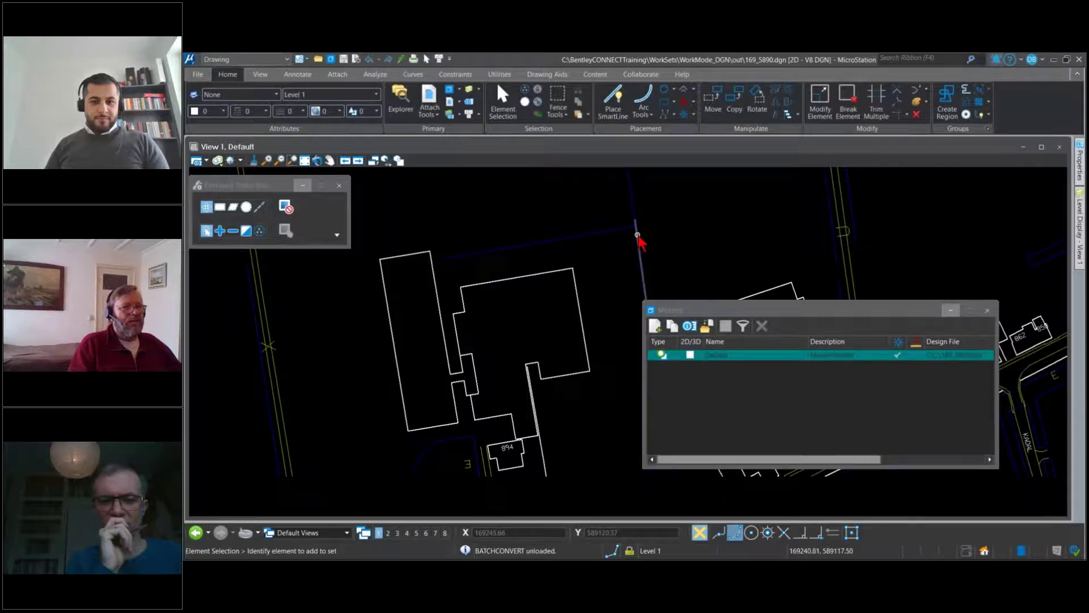
pyautogui.scroll(-5, 518, 297)
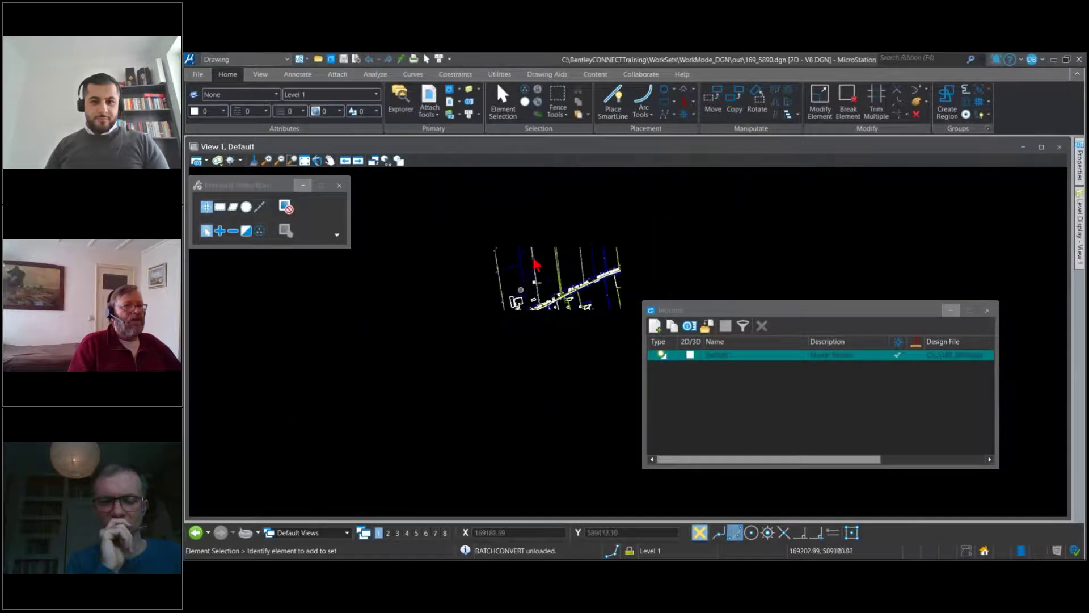
pyautogui.scroll(3, 556, 233)
pyautogui.scroll(-1, 555, 234)
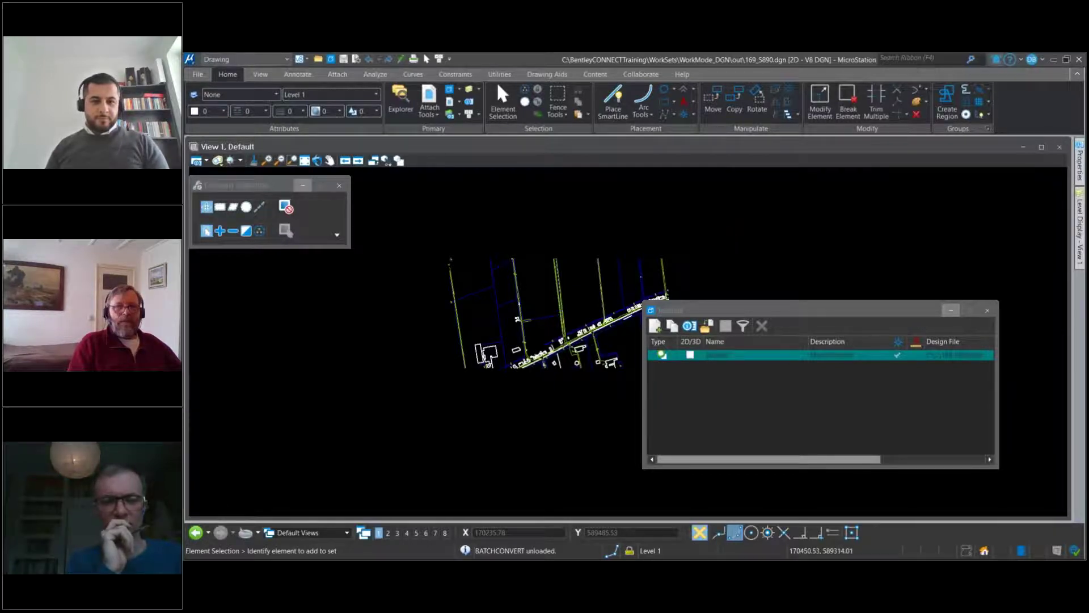
pyautogui.click(249, 60)
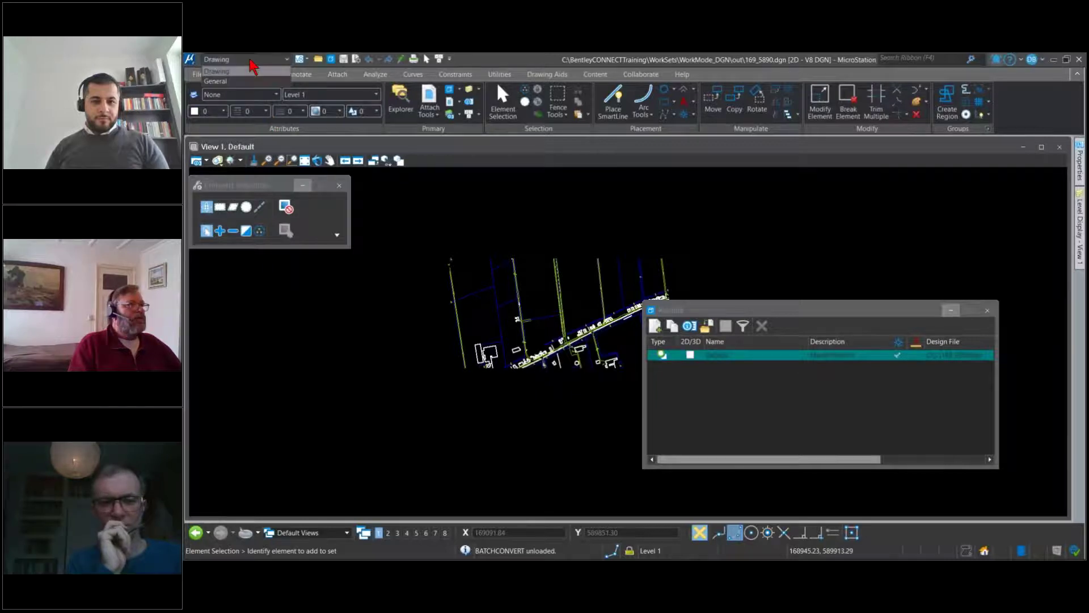
pyautogui.click(250, 63)
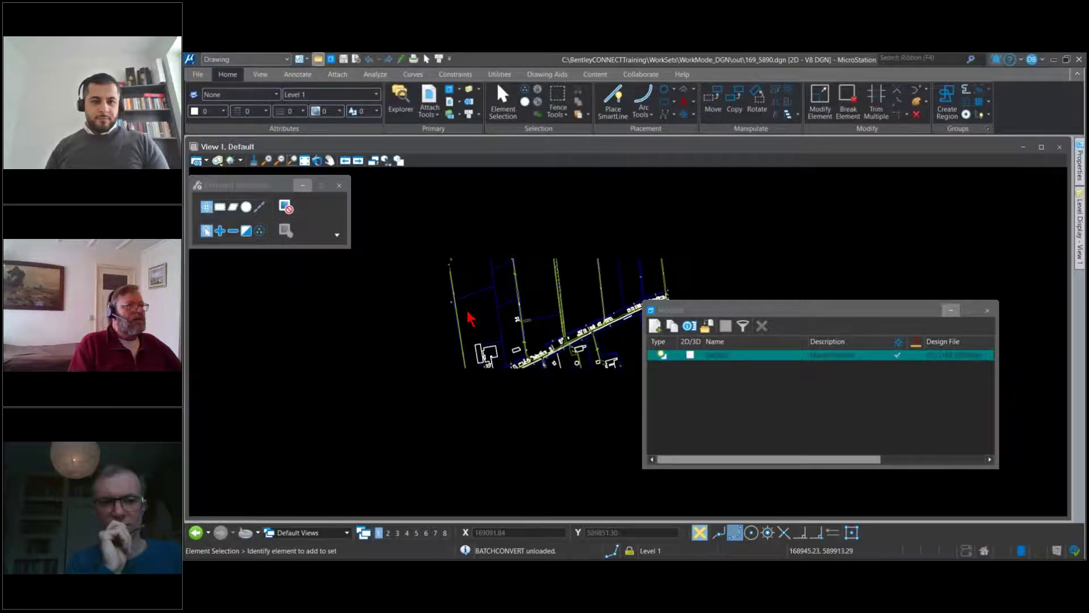
# Open Road Design.dgn from the WorkMode_DGN dgn folder
pyautogui.hotkey('ctrl', 'o')
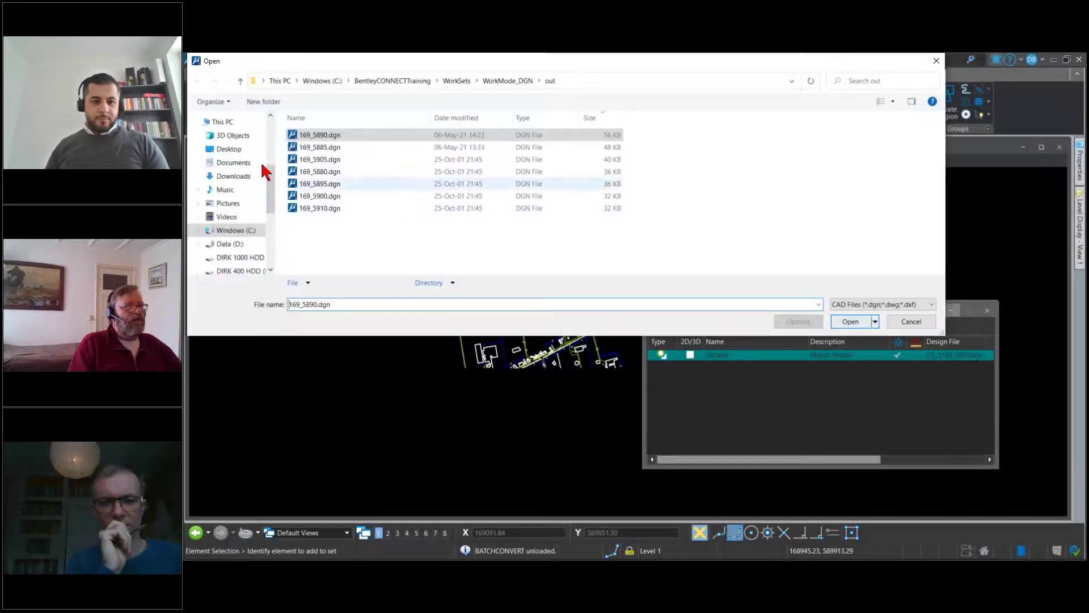
pyautogui.click(521, 82)
pyautogui.doubleClick(292, 135)
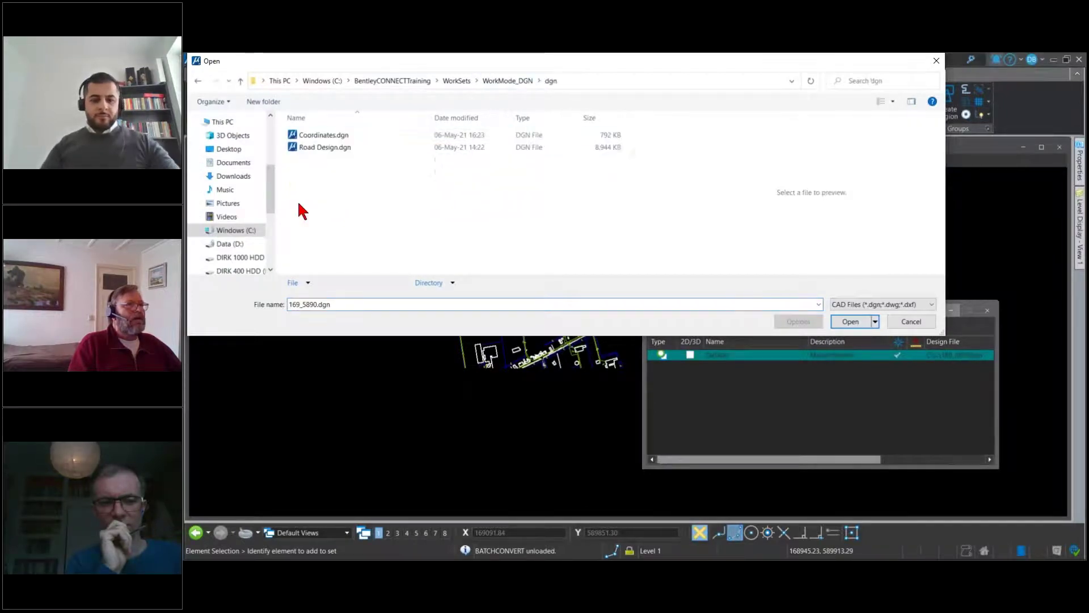
pyautogui.doubleClick(314, 149)
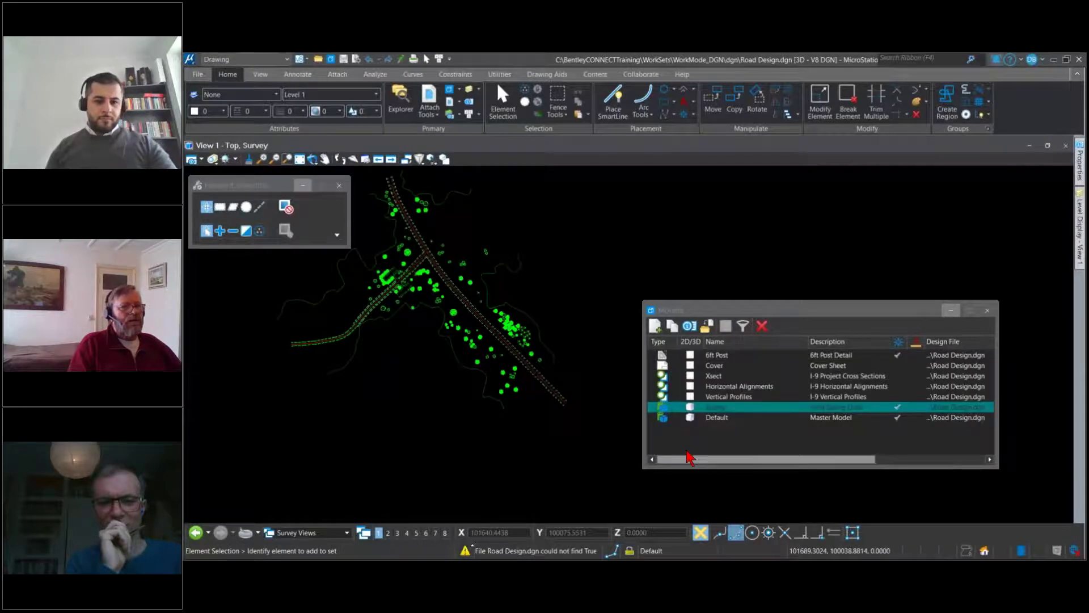
# Attach the Default model as a reference to the active Survey model using the Recommended attachment method
pyautogui.moveTo(735, 315); pyautogui.dragTo(763, 286)
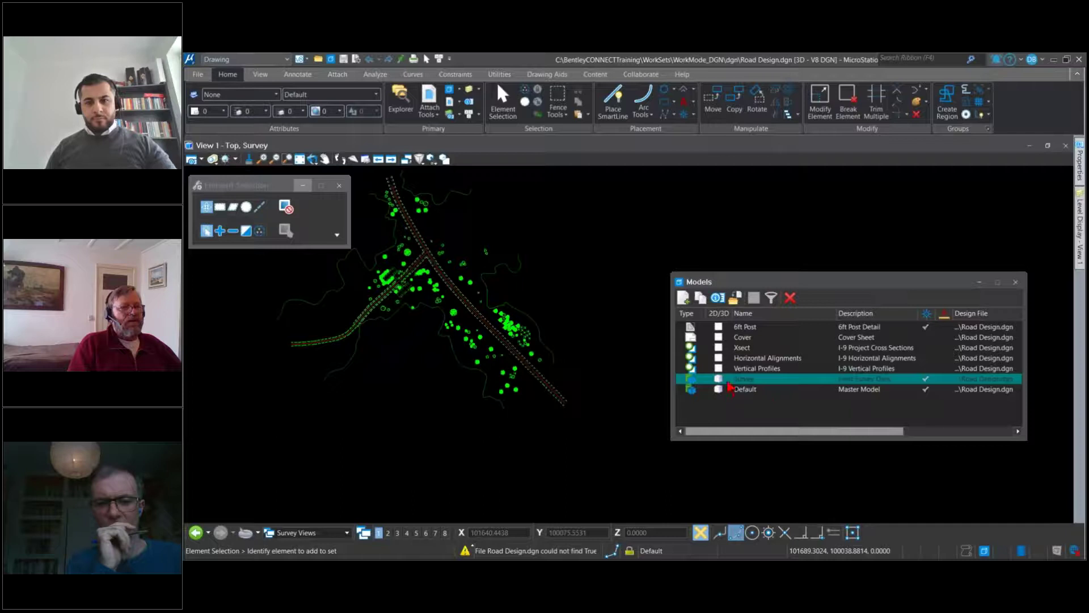
pyautogui.click(695, 391)
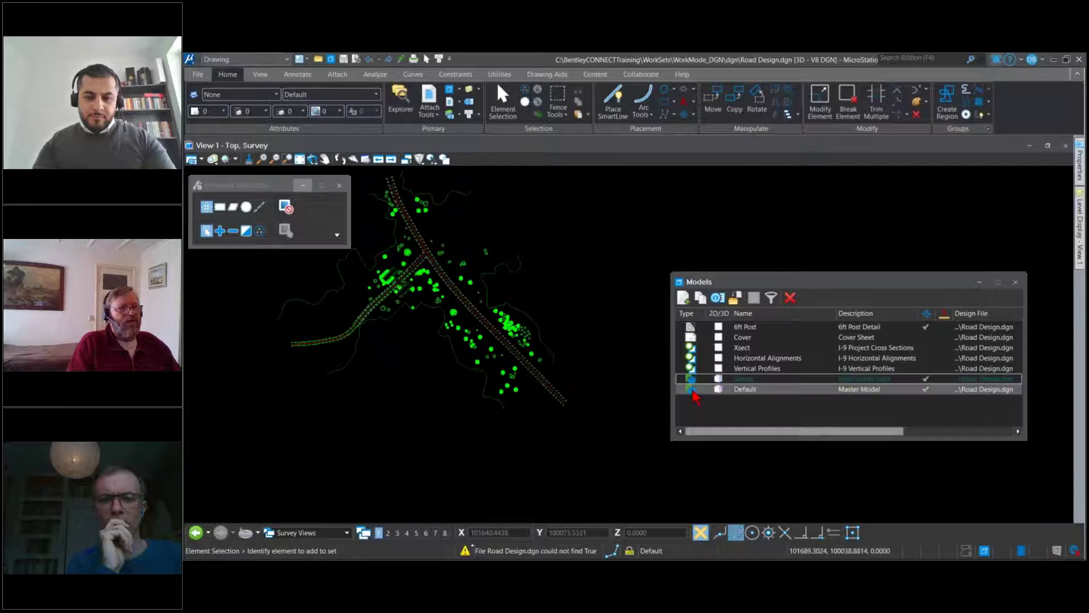
pyautogui.moveTo(656, 377); pyautogui.dragTo(605, 257)
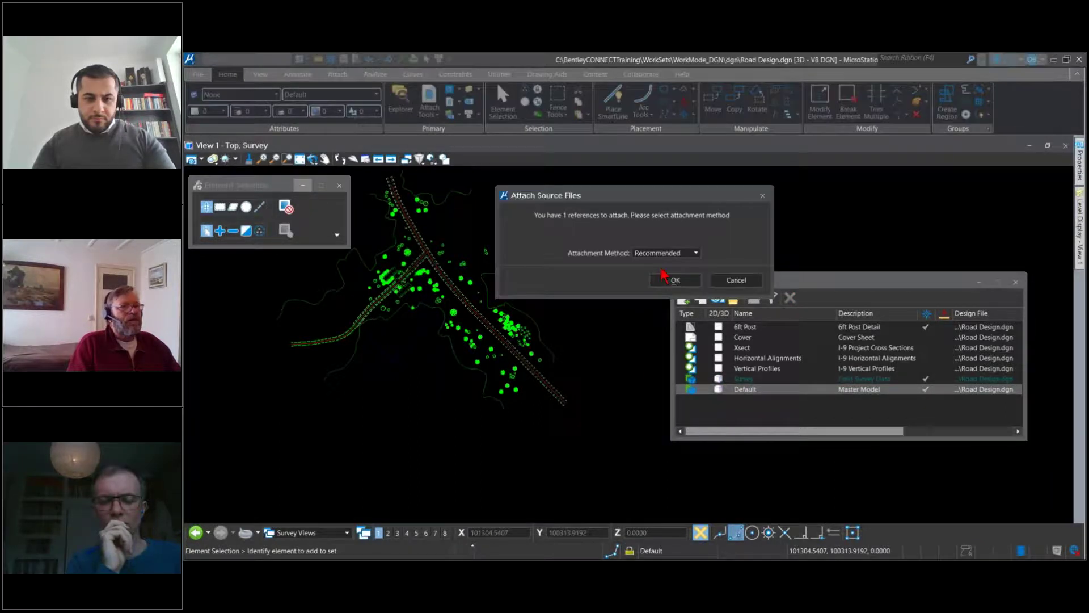
pyautogui.click(671, 280)
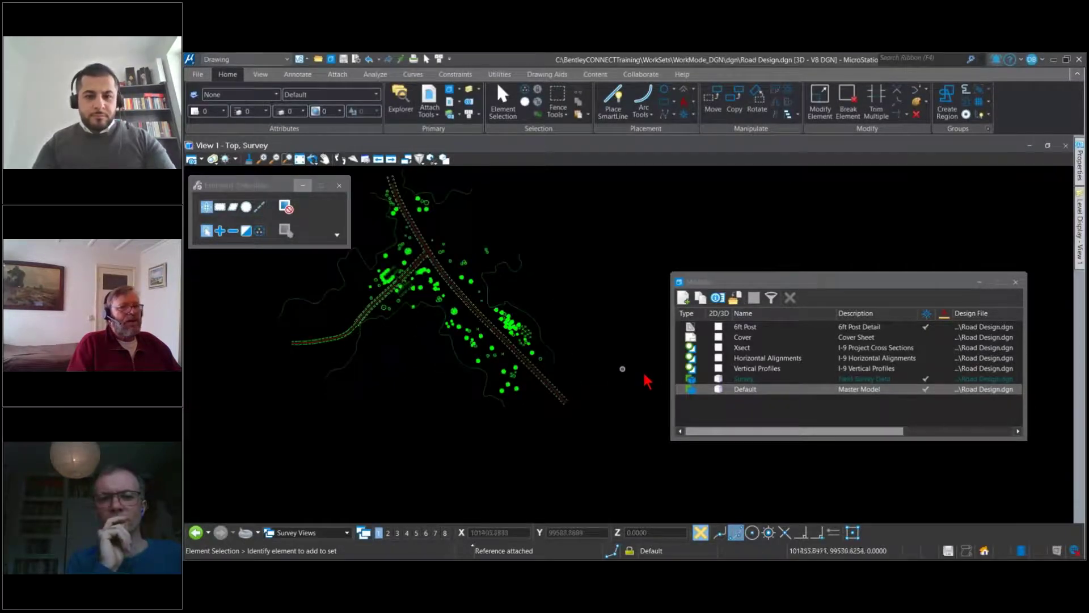
# Attach the Default model as another reference to the active Survey model using the Coincident World attachment method
pyautogui.click(734, 391)
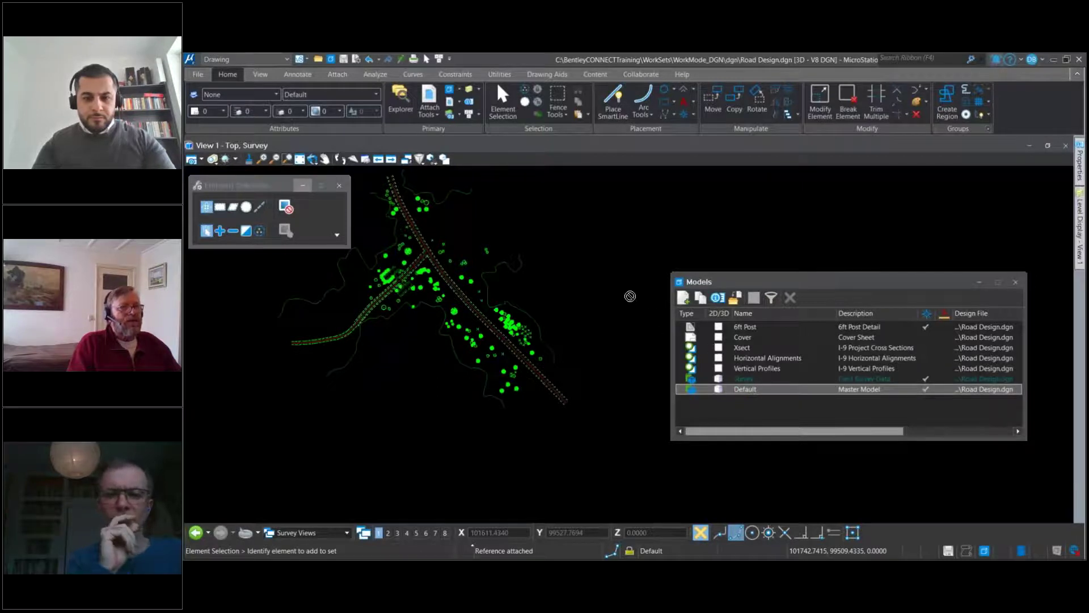
pyautogui.moveTo(744, 391); pyautogui.dragTo(621, 291)
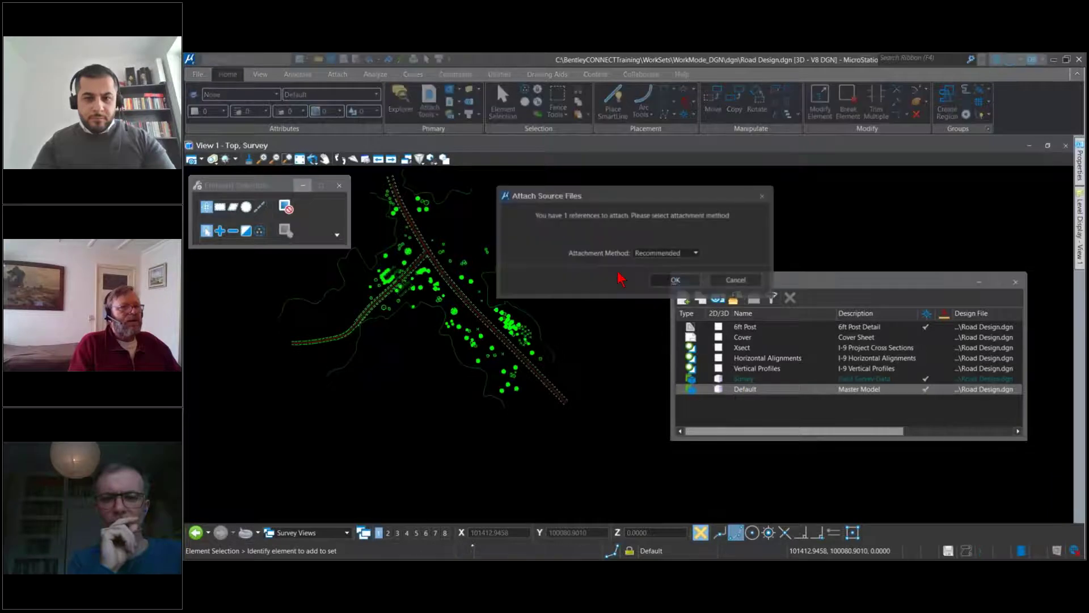
pyautogui.click(671, 254)
pyautogui.click(652, 293)
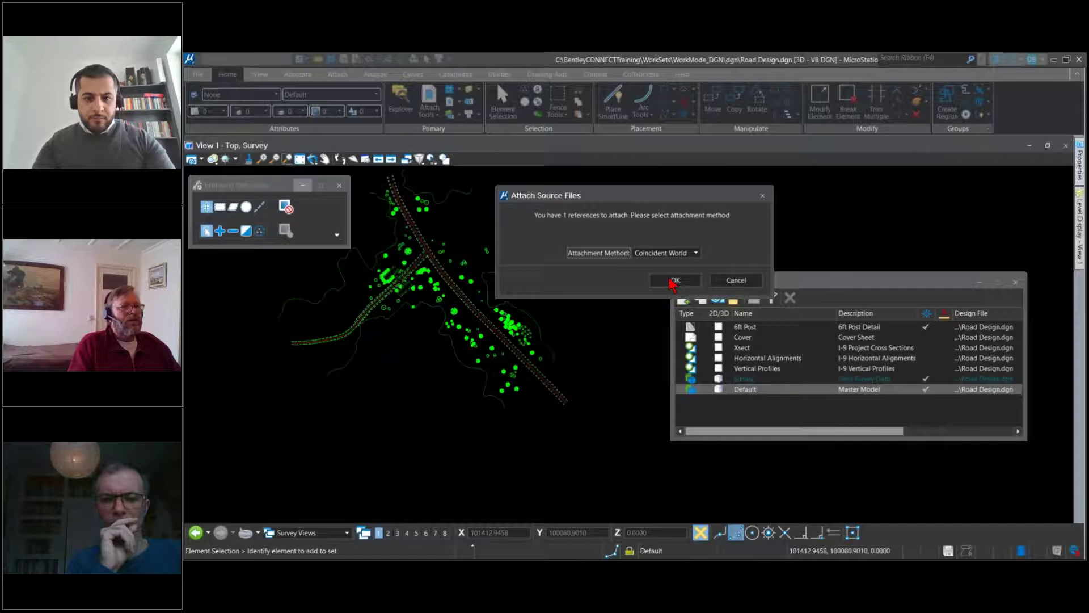
pyautogui.click(662, 253)
pyautogui.click(662, 254)
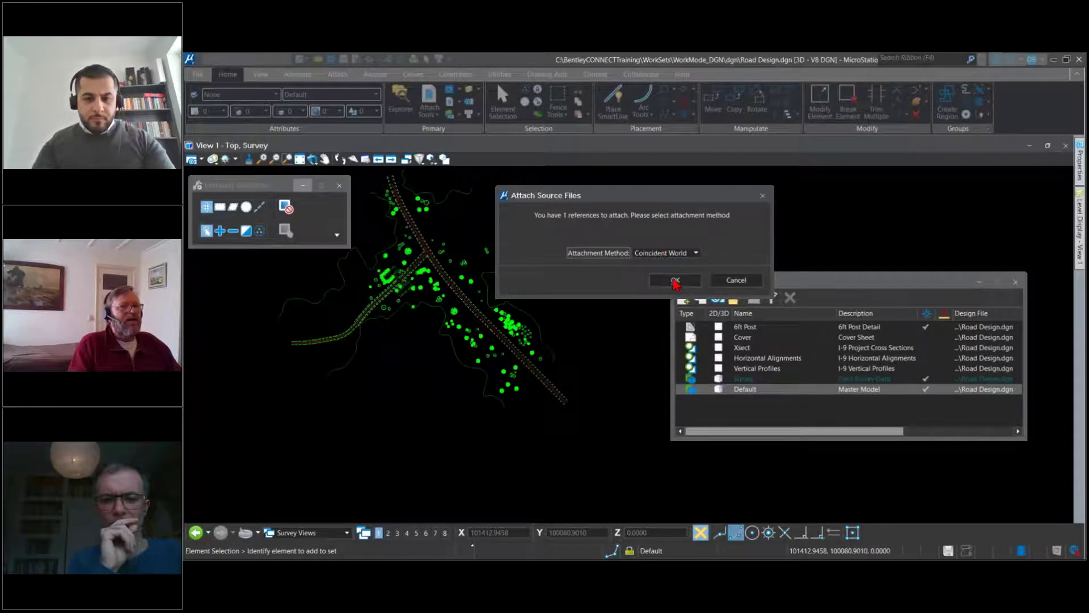
pyautogui.click(674, 280)
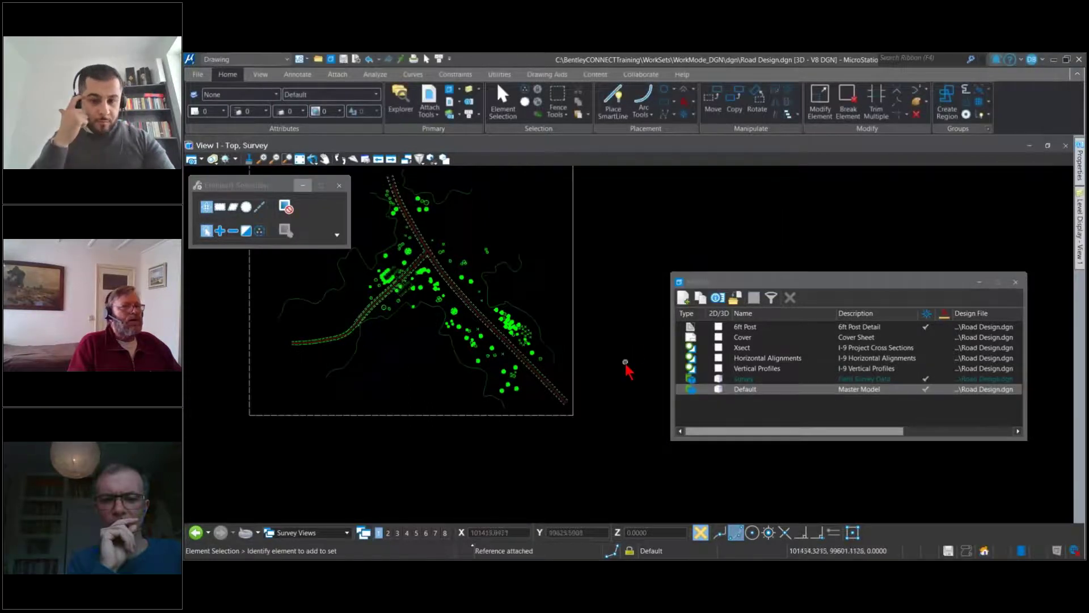
pyautogui.scroll(-2, 603, 454)
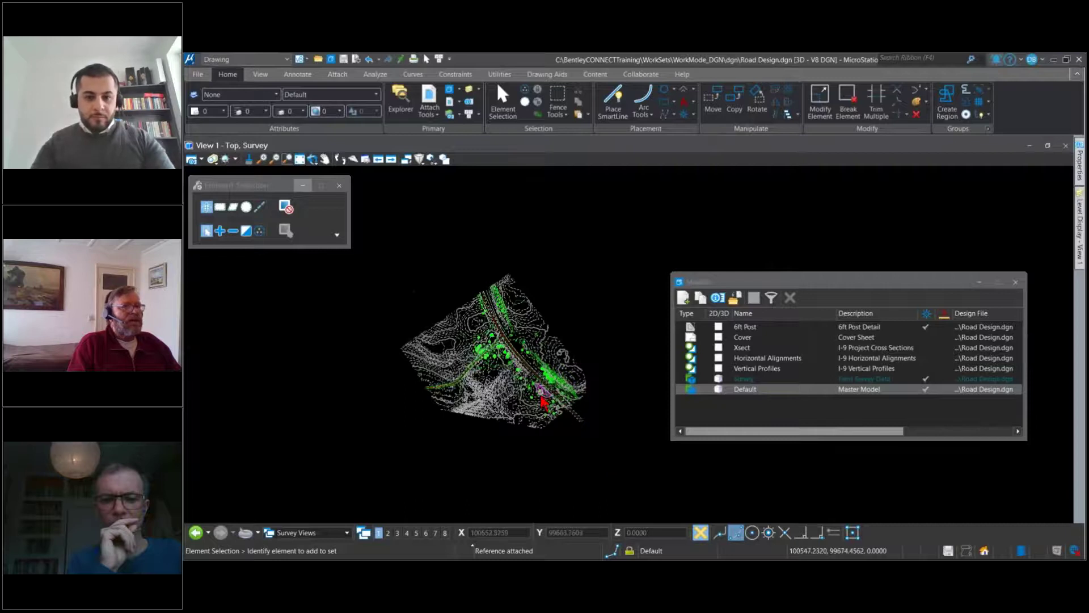
pyautogui.scroll(2, 542, 402)
pyautogui.scroll(2, 542, 403)
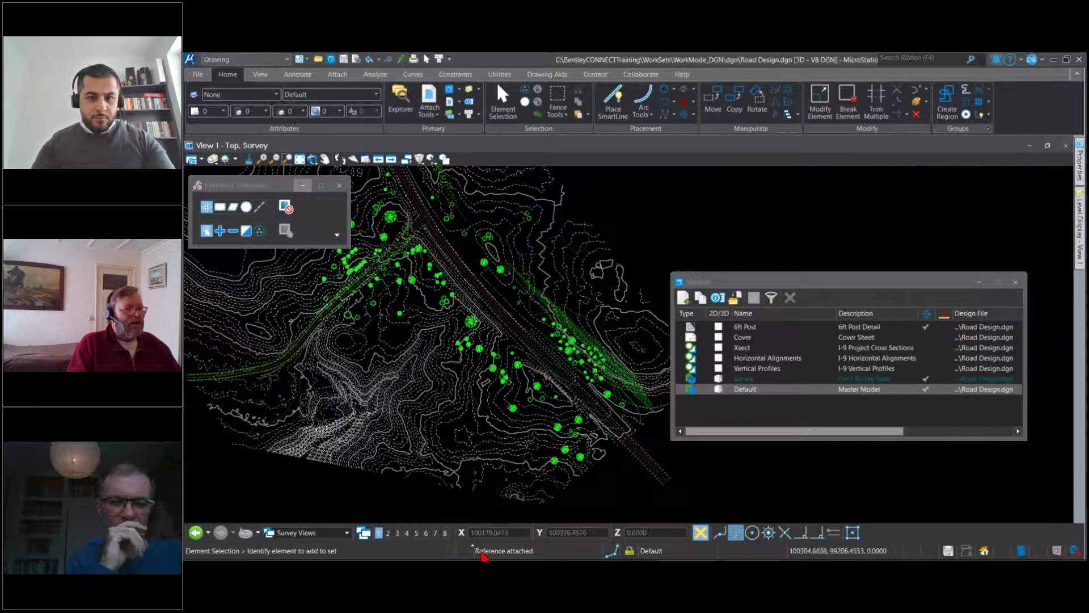
# Detach the Default model reference with Coincident - World orientation from the Survey model and close the References dialog
pyautogui.click(429, 99)
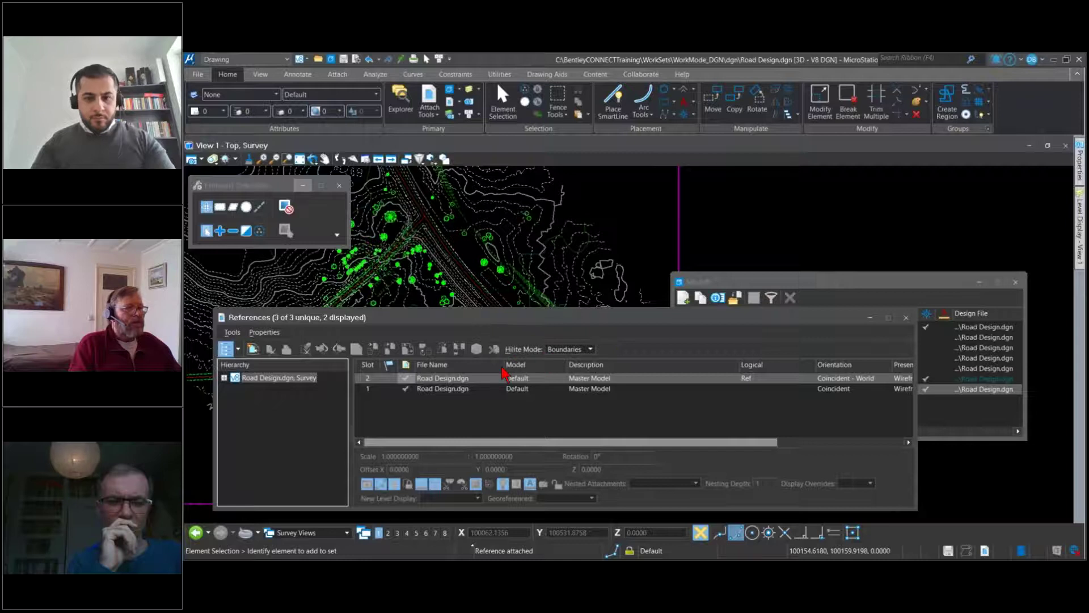
pyautogui.moveTo(503, 377); pyautogui.dragTo(418, 427)
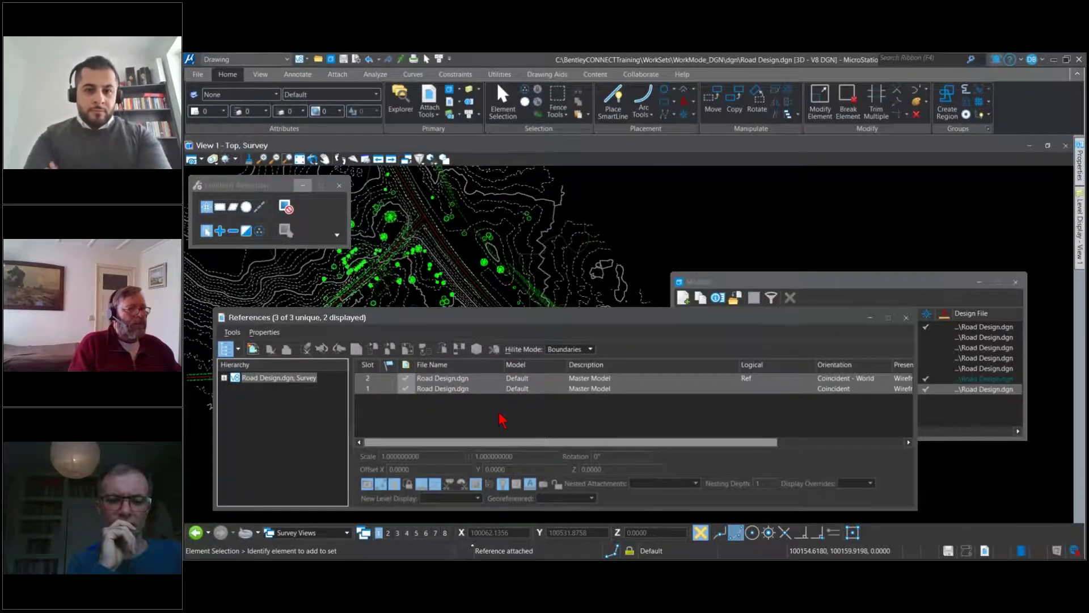
pyautogui.click(428, 388)
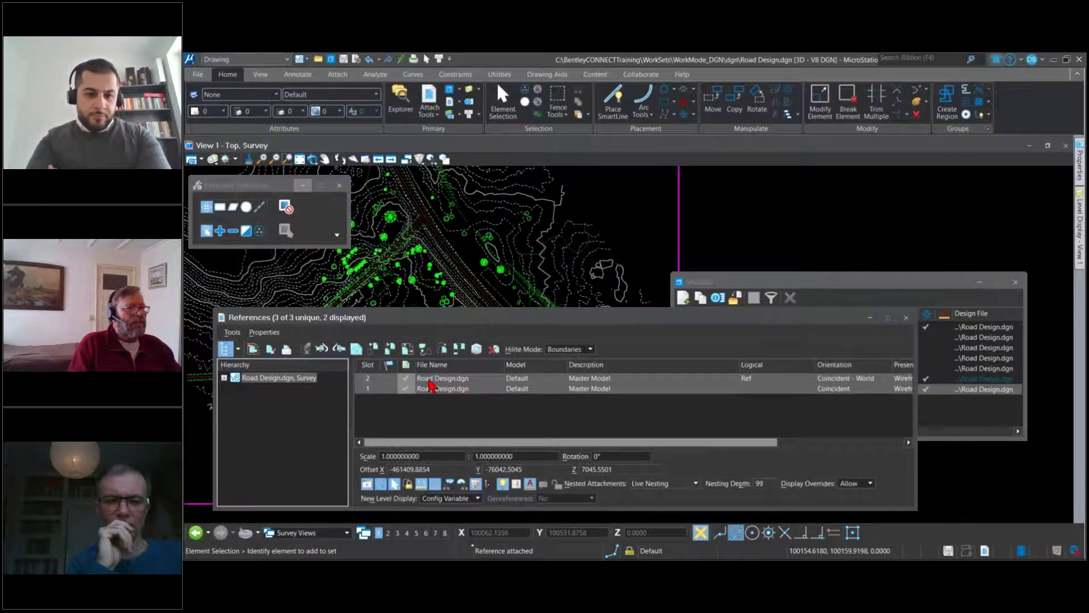
pyautogui.keyDown('ctrl'); pyautogui.click(430, 387); pyautogui.keyUp('ctrl')
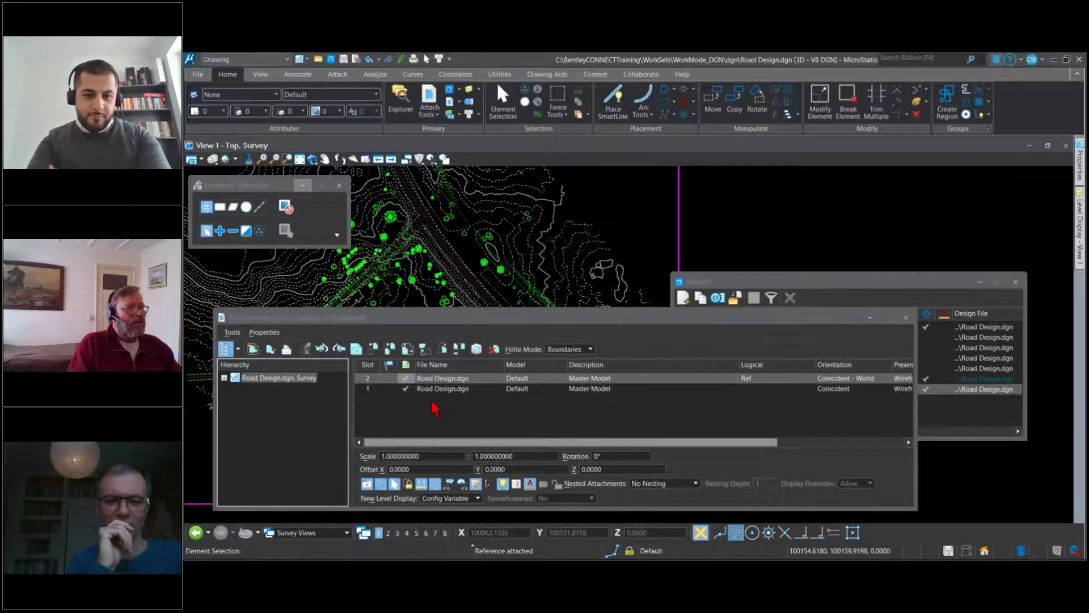
pyautogui.press('Delete')
pyautogui.click(672, 270)
pyautogui.click(905, 317)
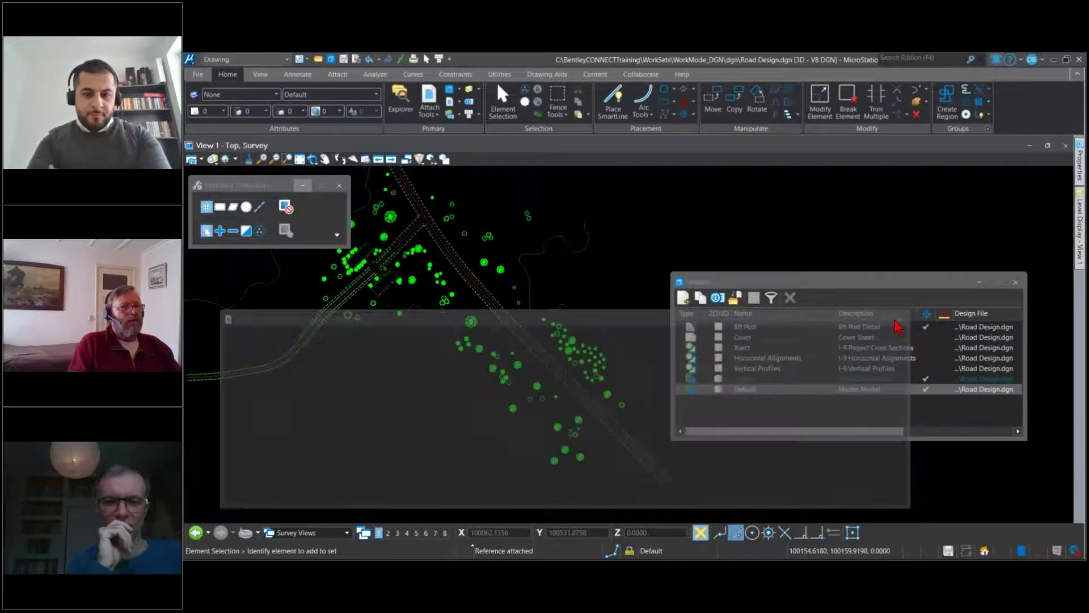